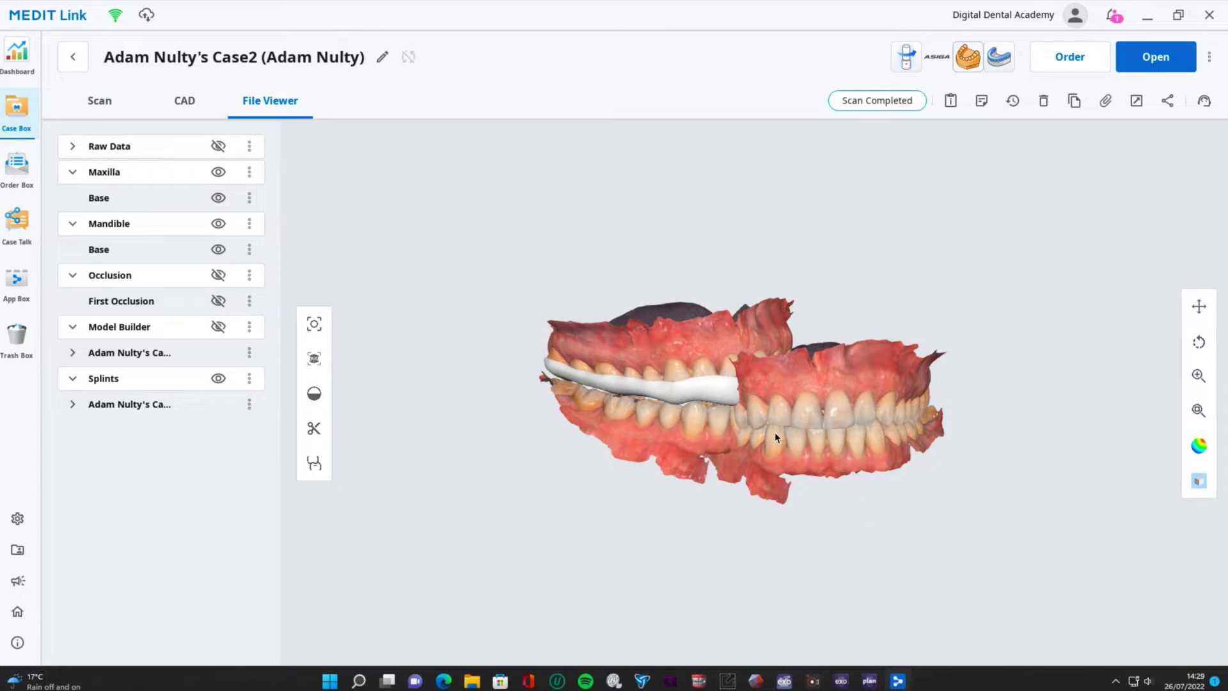
Step: Open the case in Splints without continuing the existing project, and assign Maxilla Base and Mandible Base as the arch data
left_click_drag(579, 382, 735, 423)
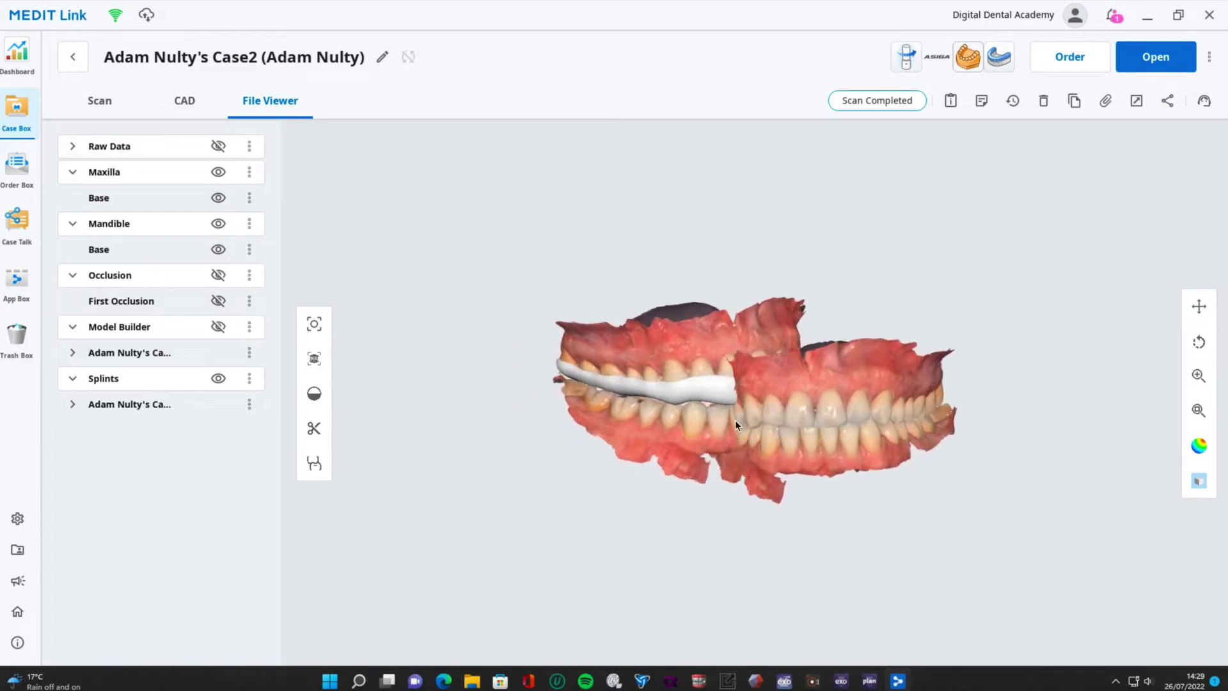
left_click_drag(883, 396, 1121, 403)
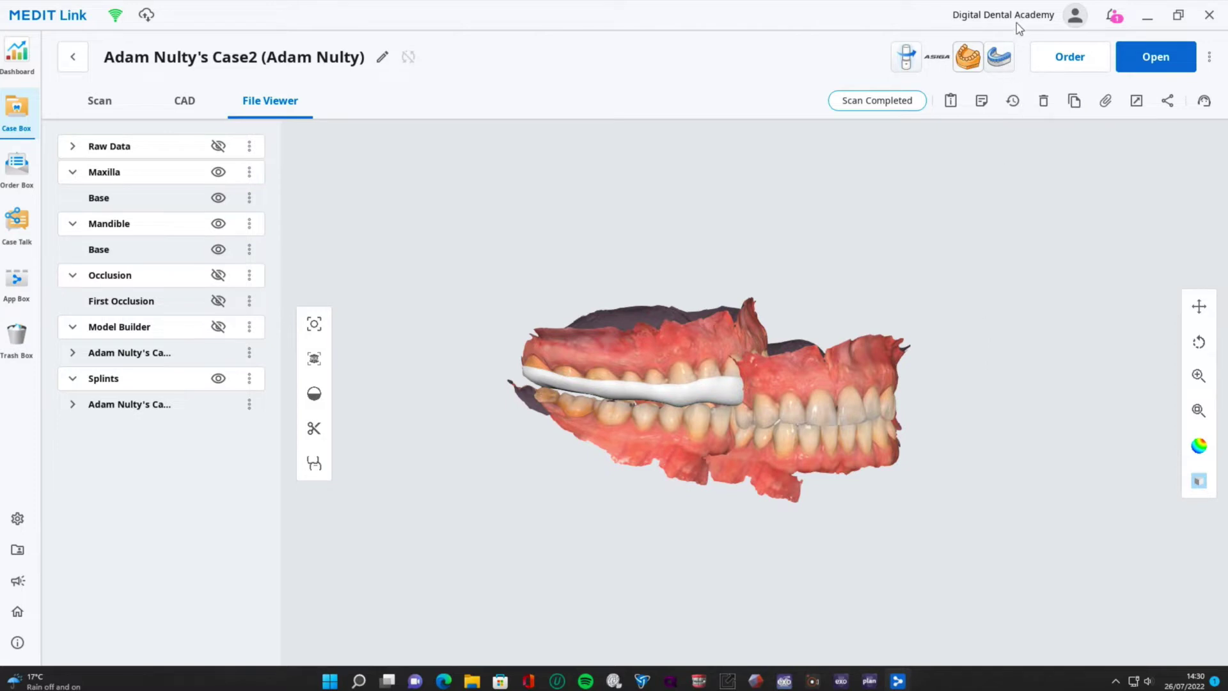
left_click(998, 56)
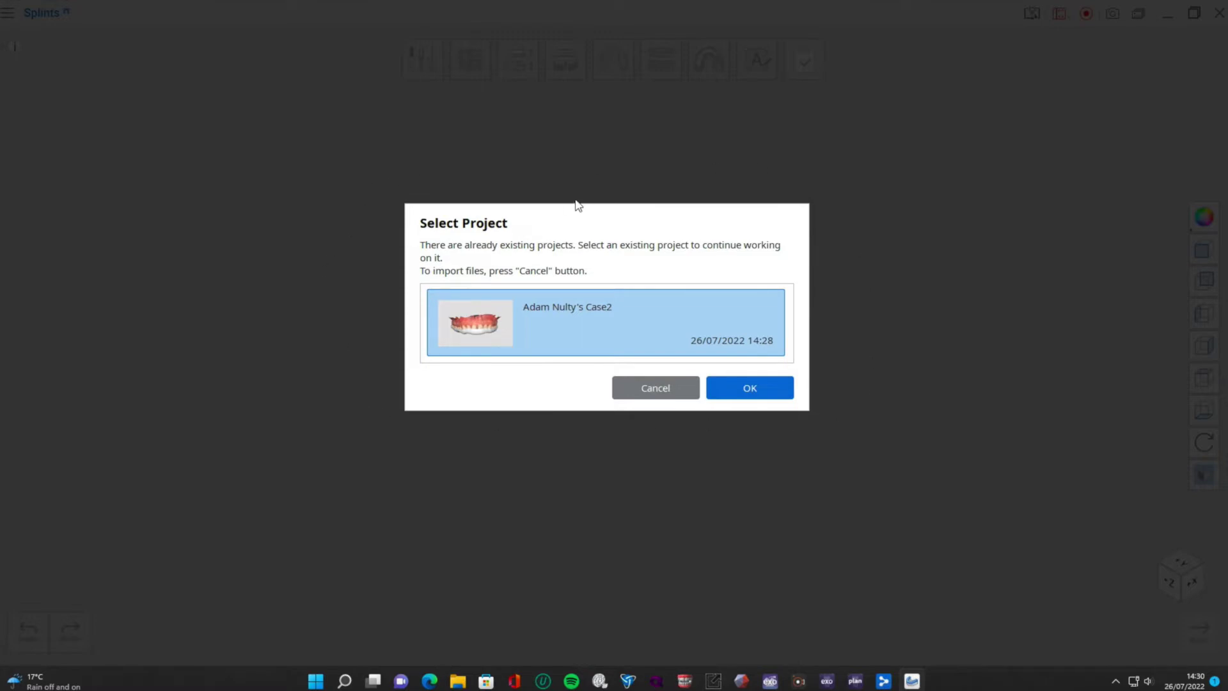
left_click(650, 389)
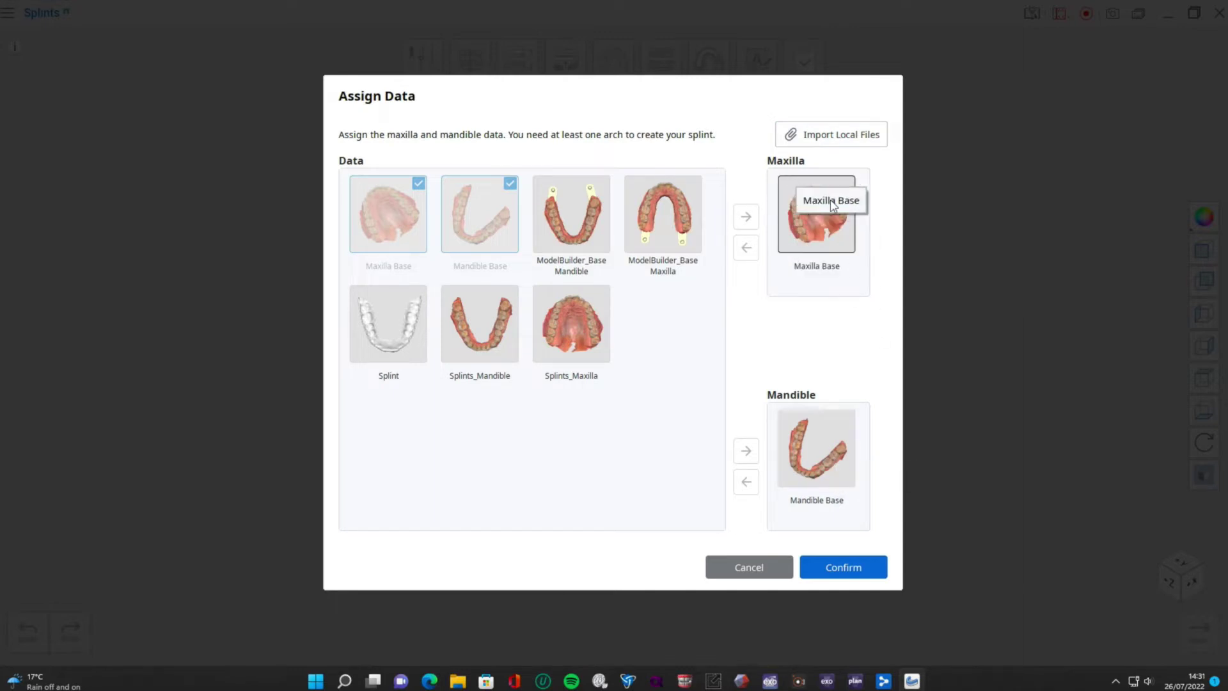
left_click(856, 569)
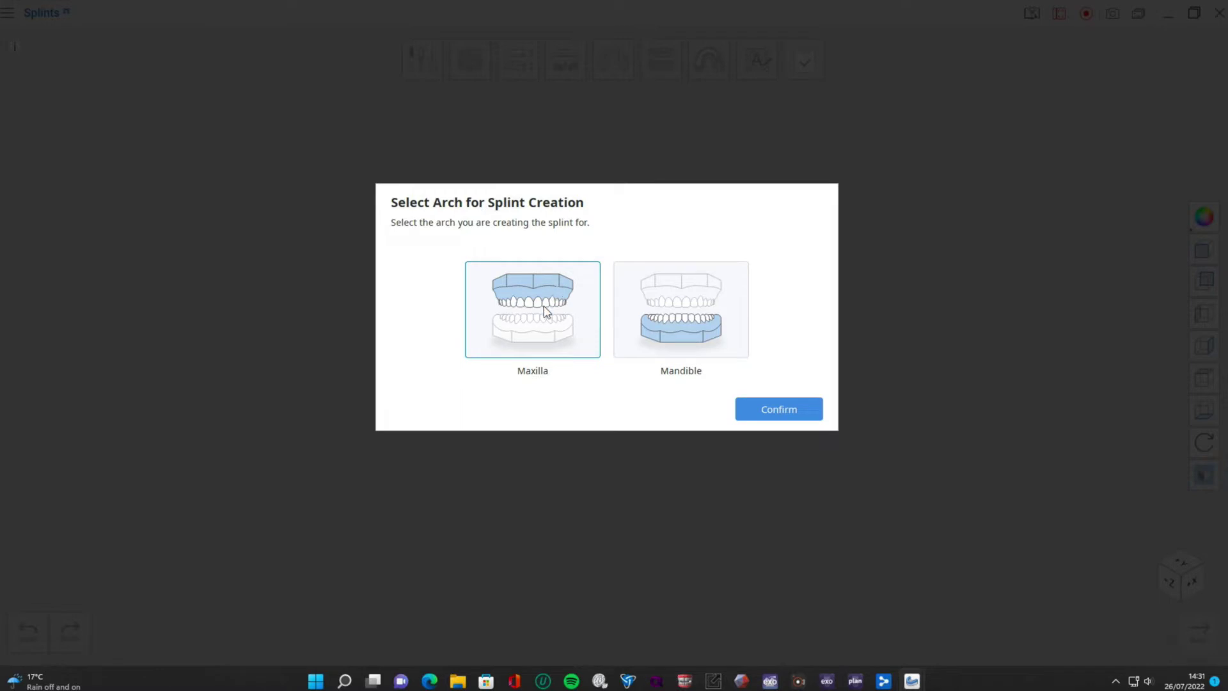
Step: Choose the maxilla as the arch for the splint and Manual Creation as the creation type
left_click(786, 417)
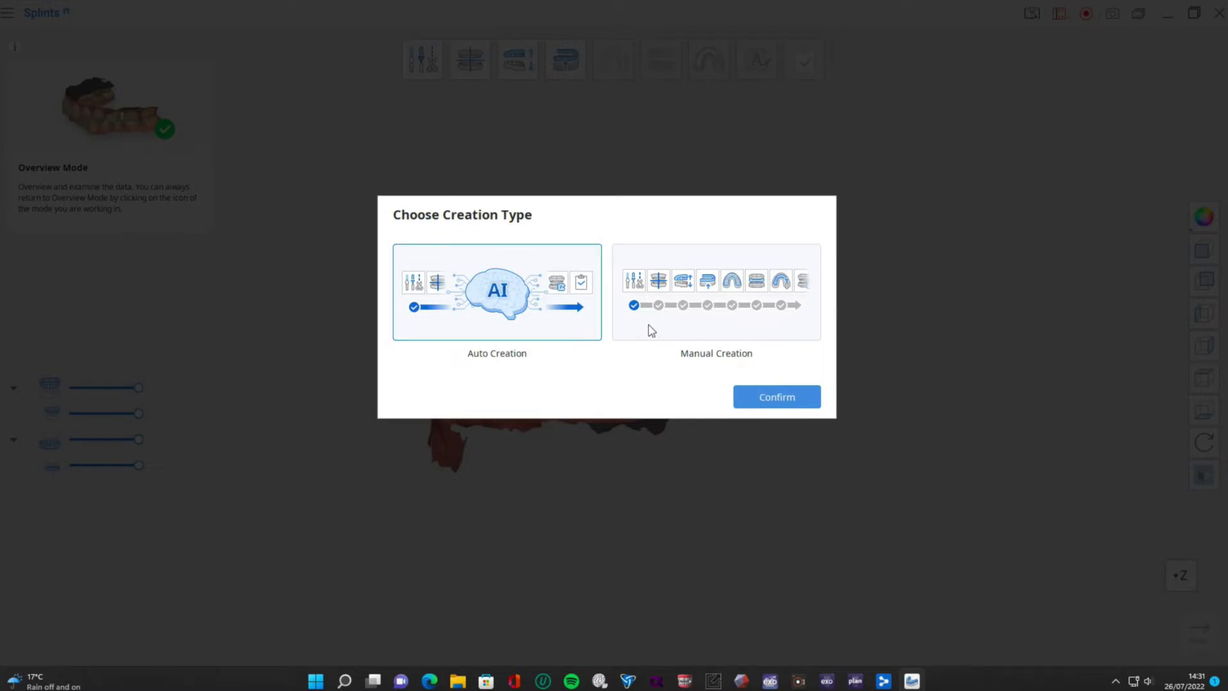
left_click(768, 308)
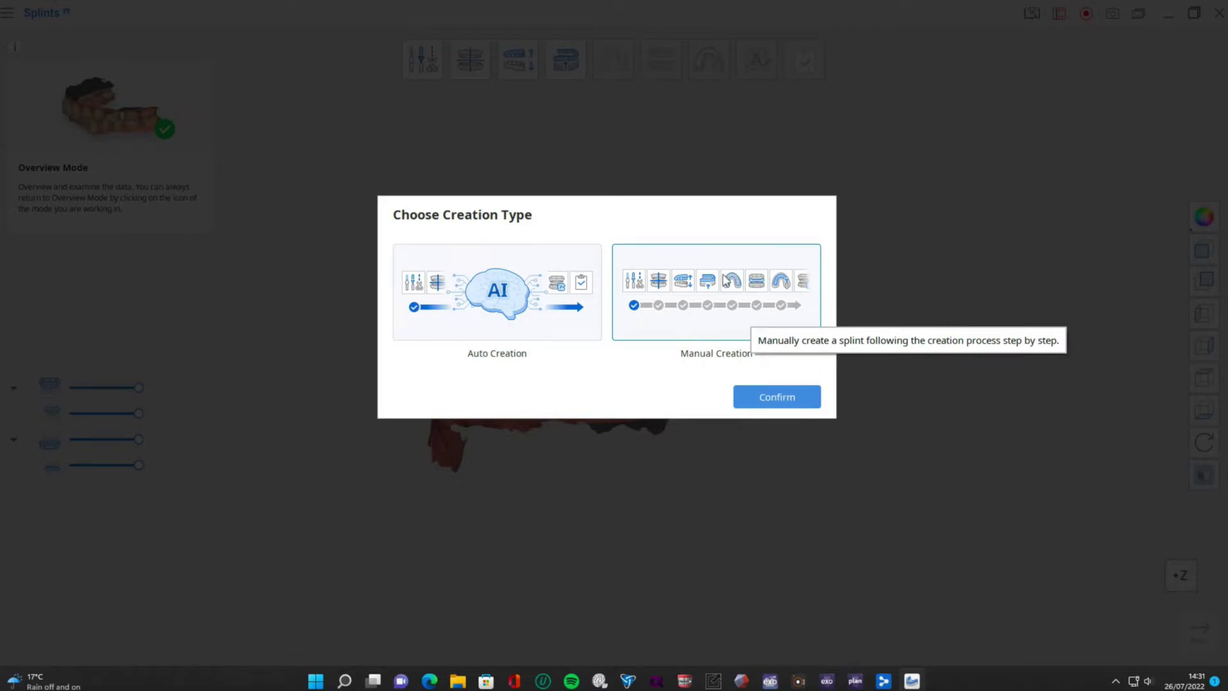
left_click(770, 394)
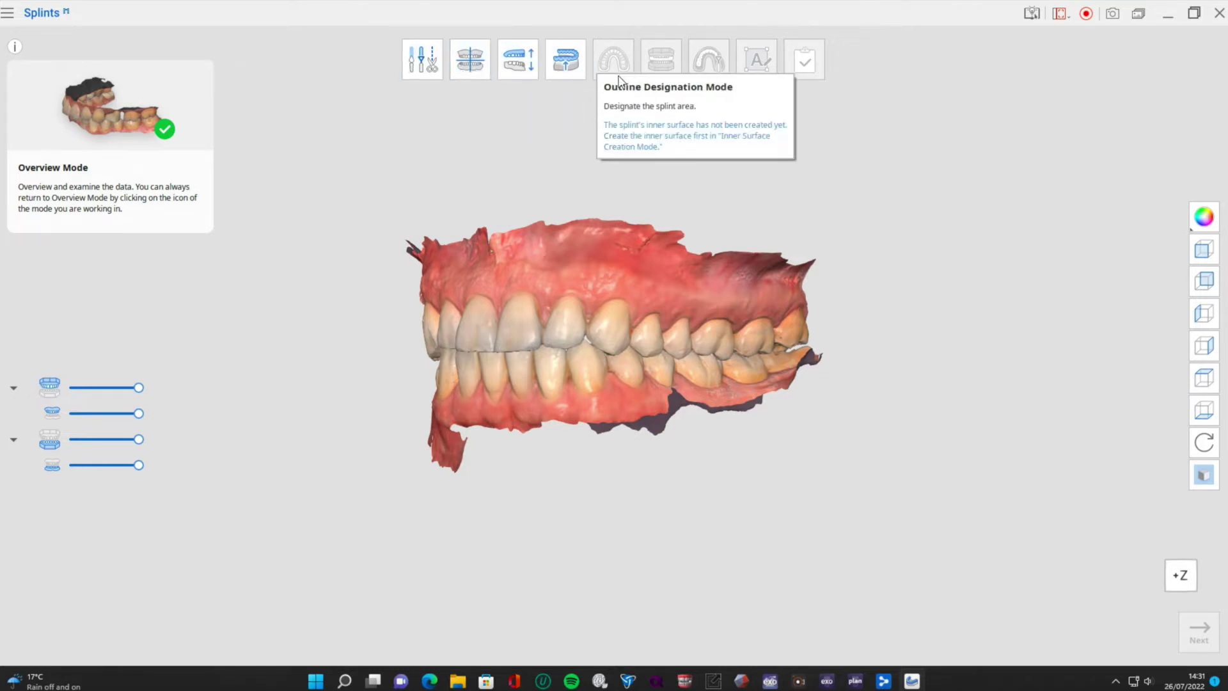
Step: Open the data editing mode with the Trimming Tool and examine both scanned arches from the front
left_click(410, 71)
left_click_drag(338, 331, 402, 314)
right_click_drag(402, 314, 510, 332)
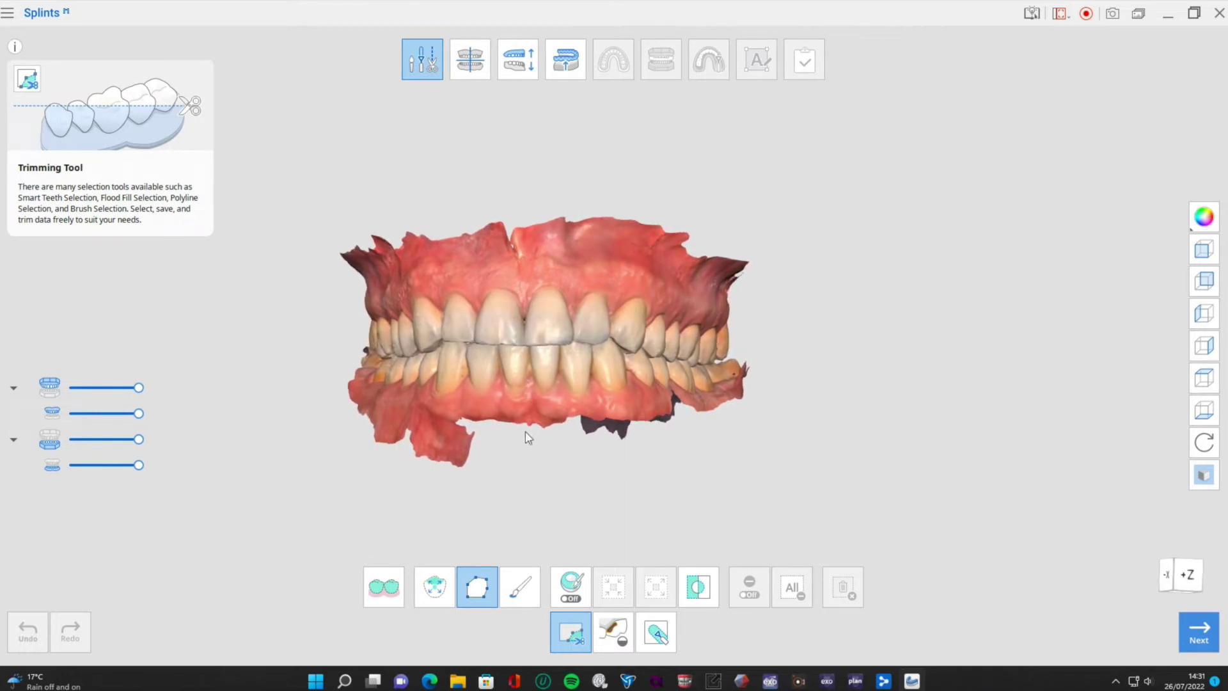
right_click_drag(584, 516, 602, 506)
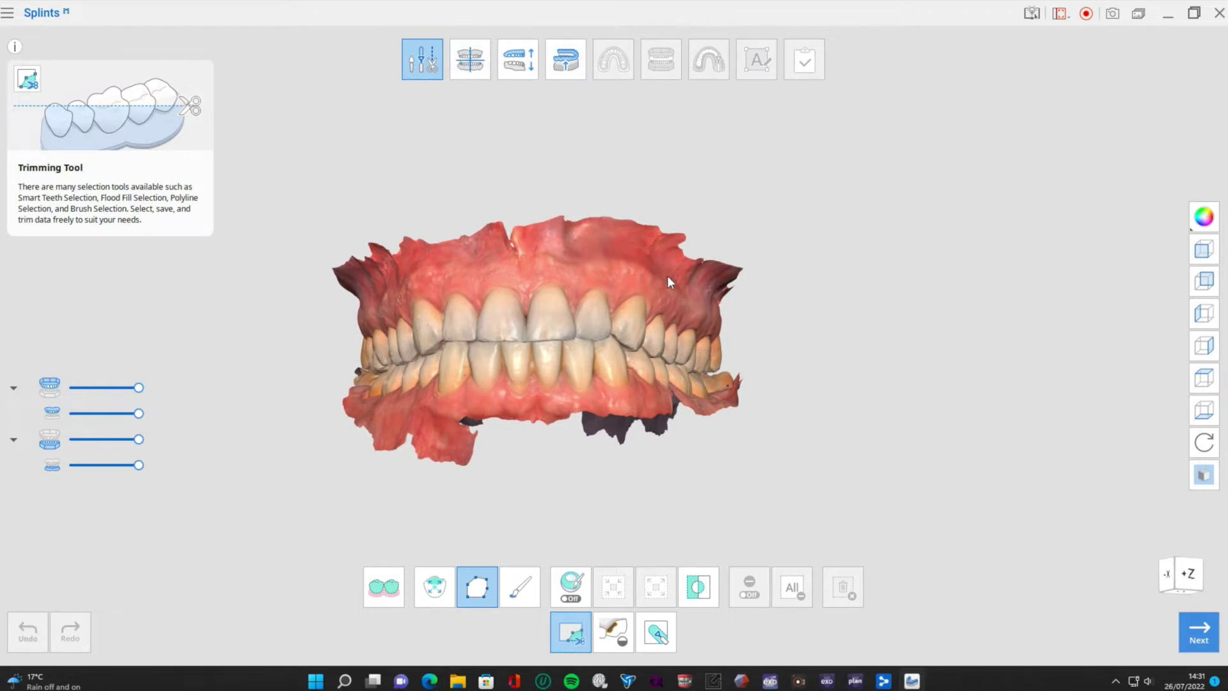
mouse_move(554, 505)
right_mouse_down()
mouse_move(564, 460)
mouse_move(561, 488)
right_mouse_up()
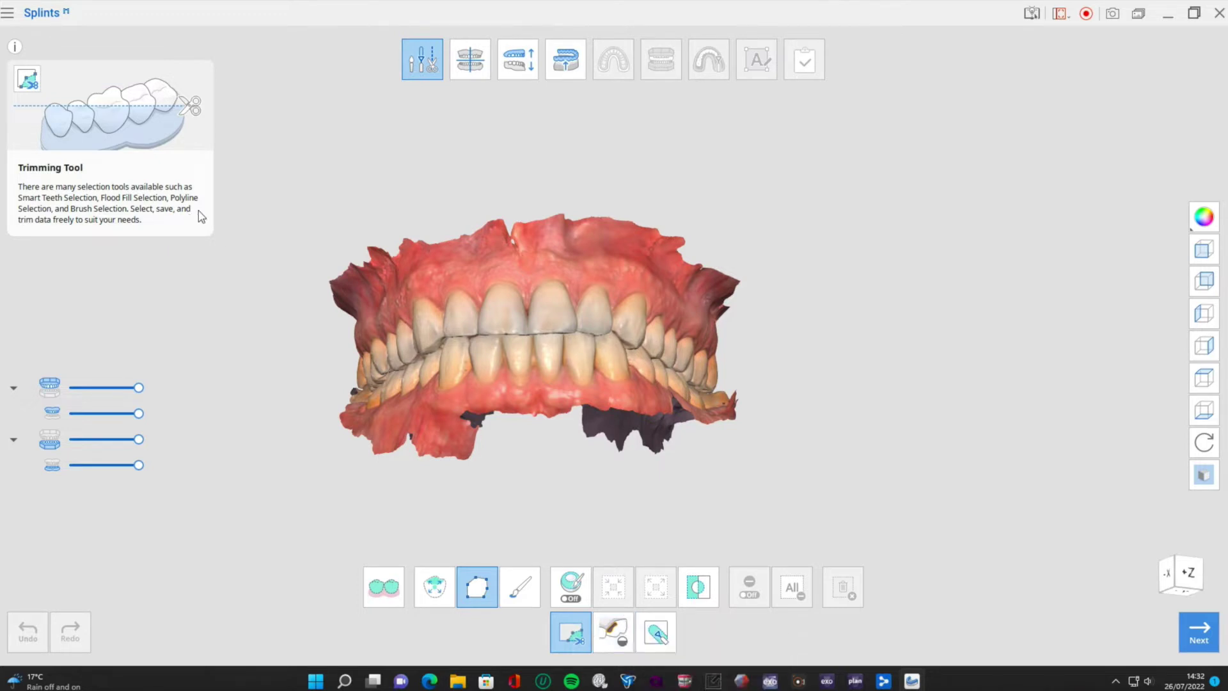
right_click_drag(537, 135, 543, 162)
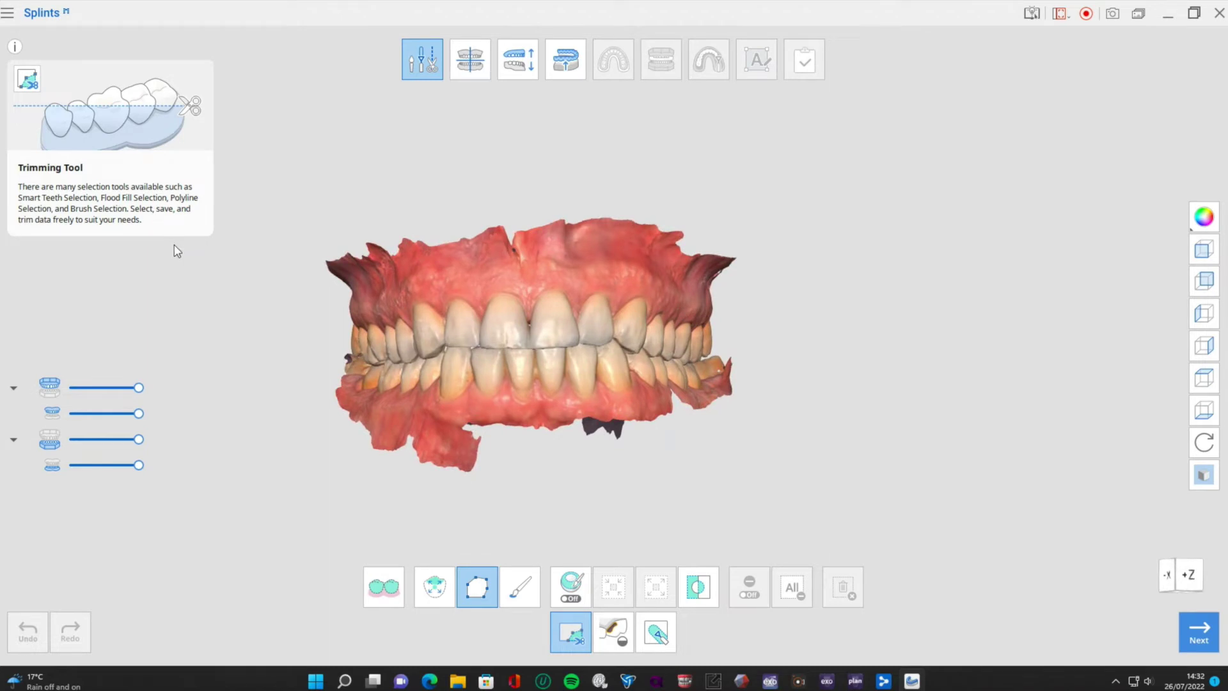
scroll(401, 304, "up", 5)
scroll(402, 305, "down", 1)
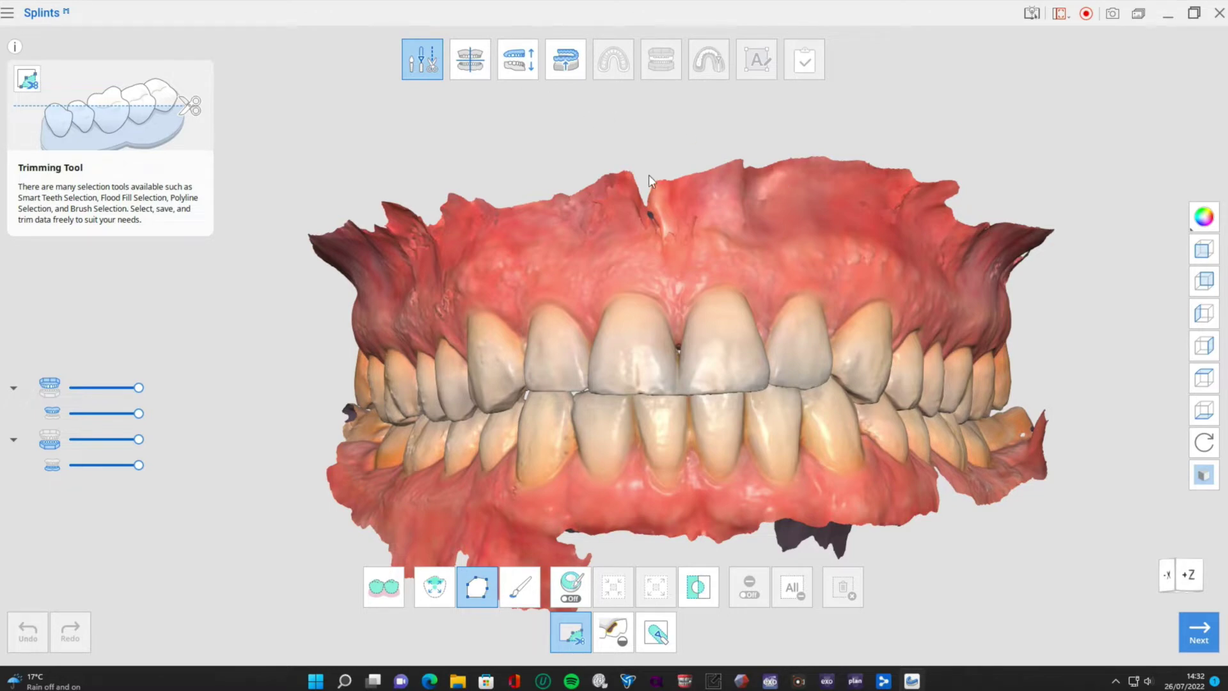
right_click_drag(1135, 358, 214, 328)
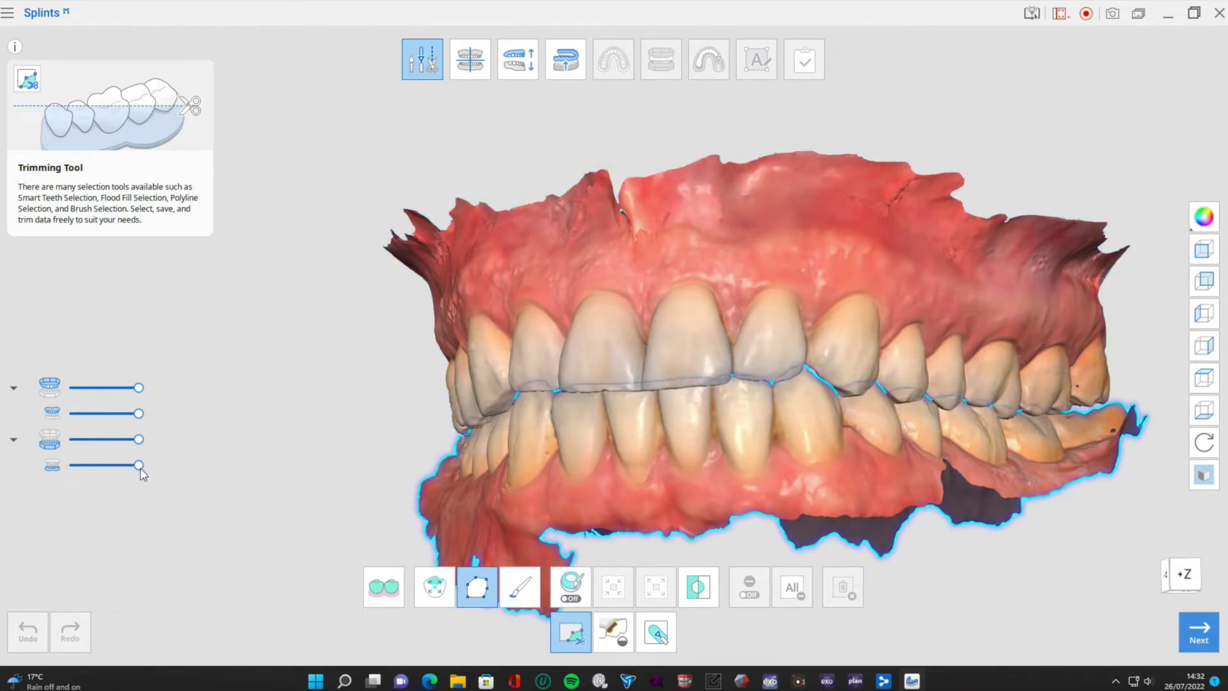
Step: Hide the mandible and turn the maxilla to show its occlusal surface and palate
left_click(53, 467)
right_click_drag(268, 463, 384, 268)
right_click_drag(700, 324, 951, 384)
left_click(960, 392)
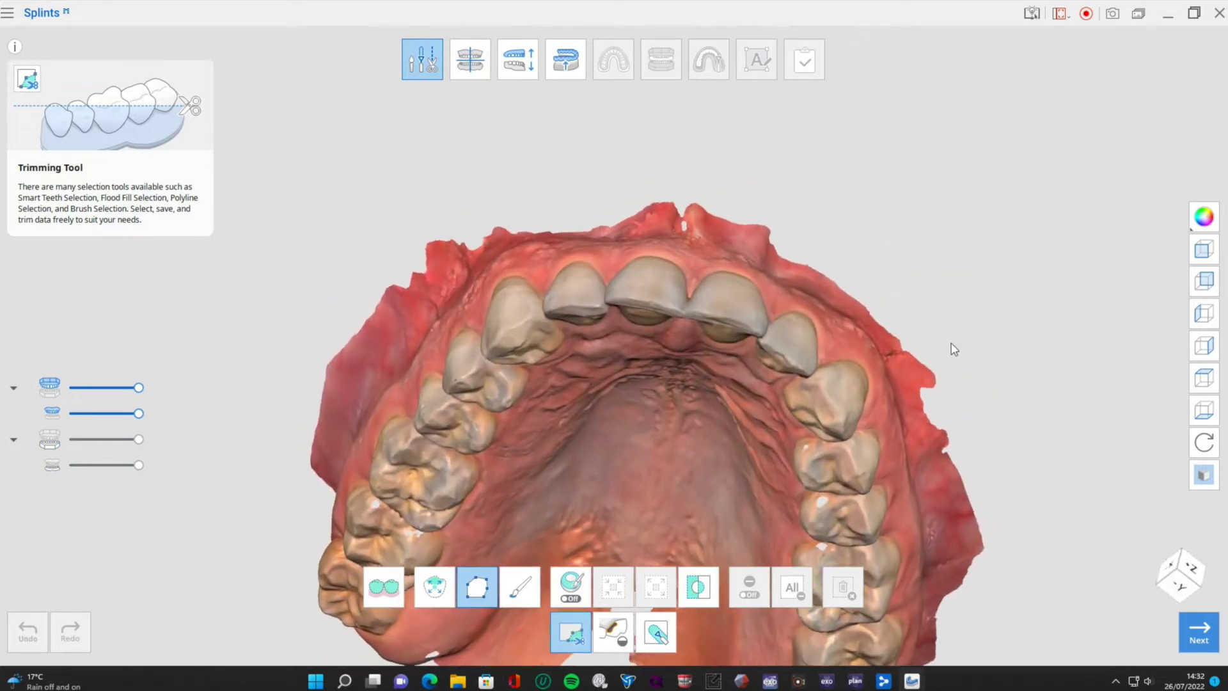
right_click_drag(942, 252, 982, 134)
right_click_drag(1038, 514, 1011, 312)
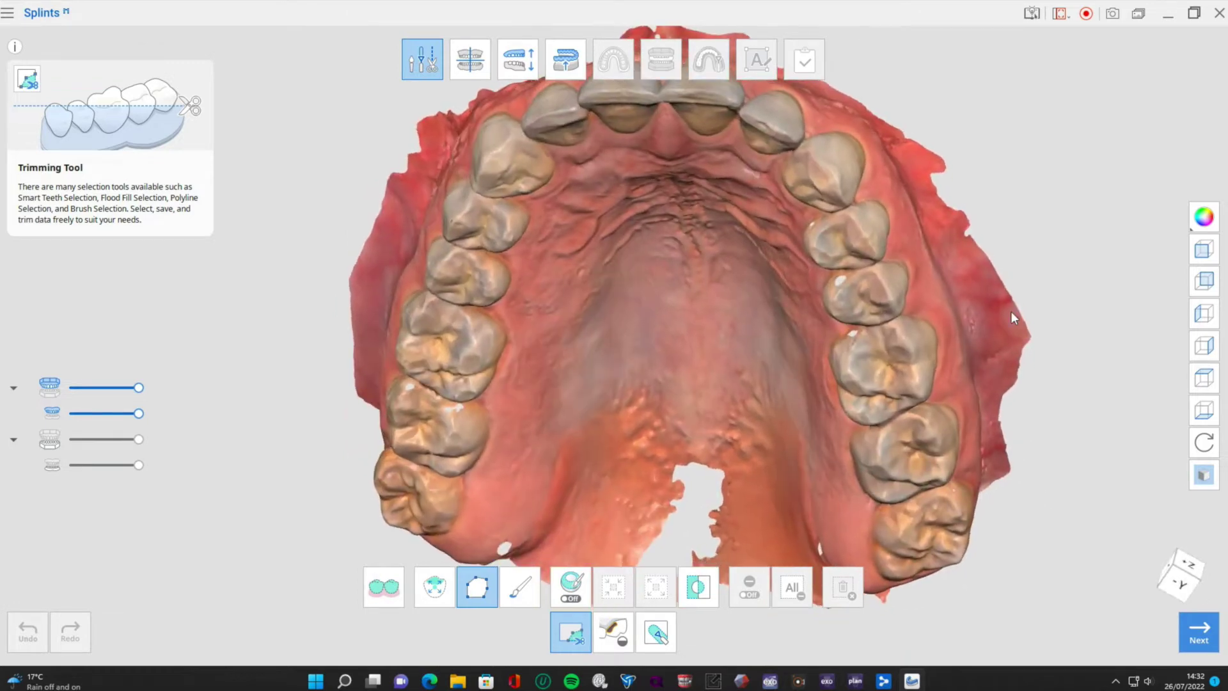
right_click_drag(973, 202, 878, 217)
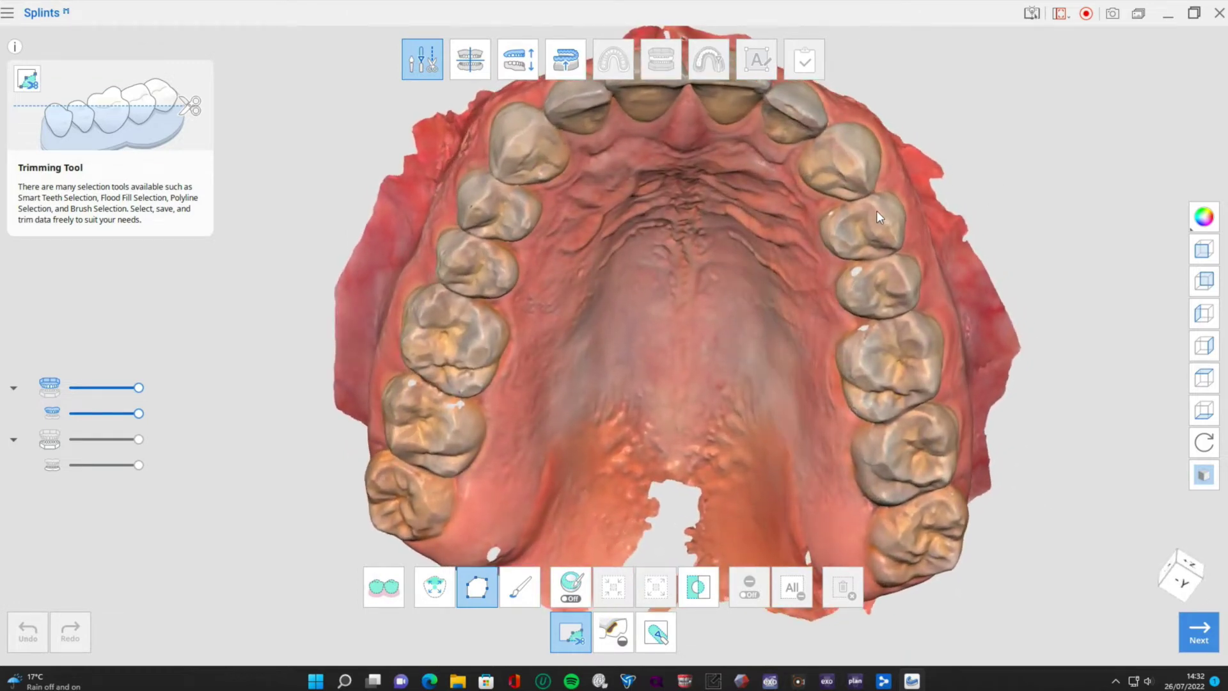
left_click(808, 246)
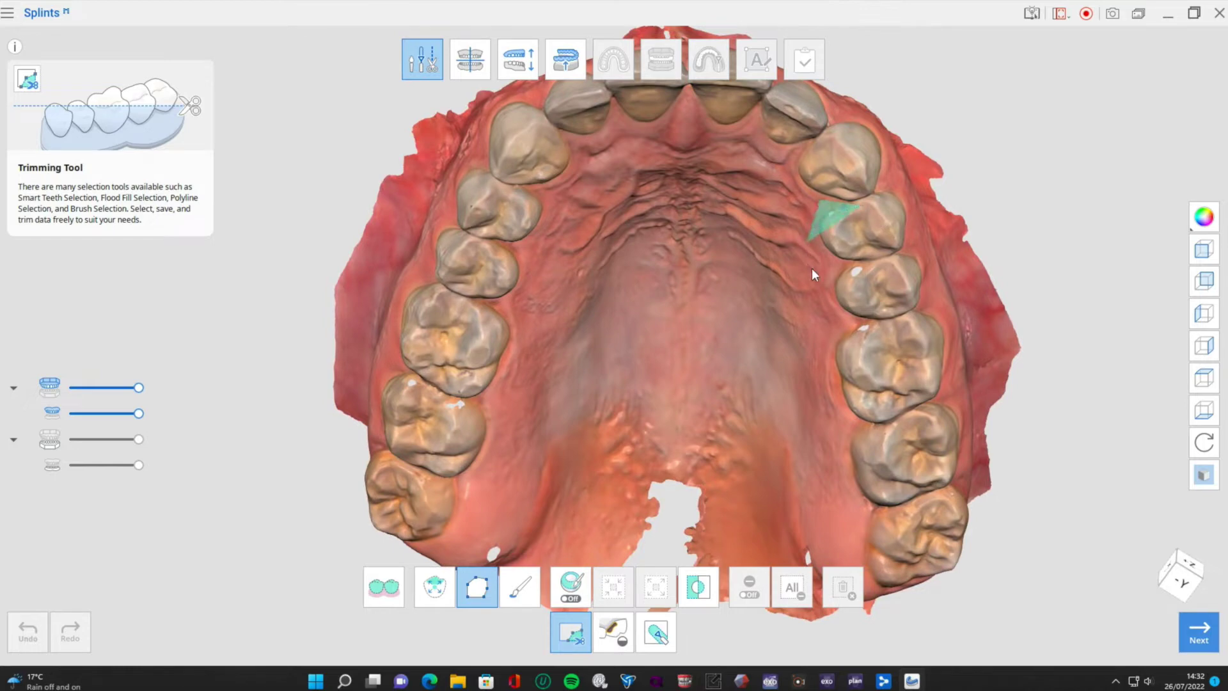
left_click(873, 355)
left_click(883, 250)
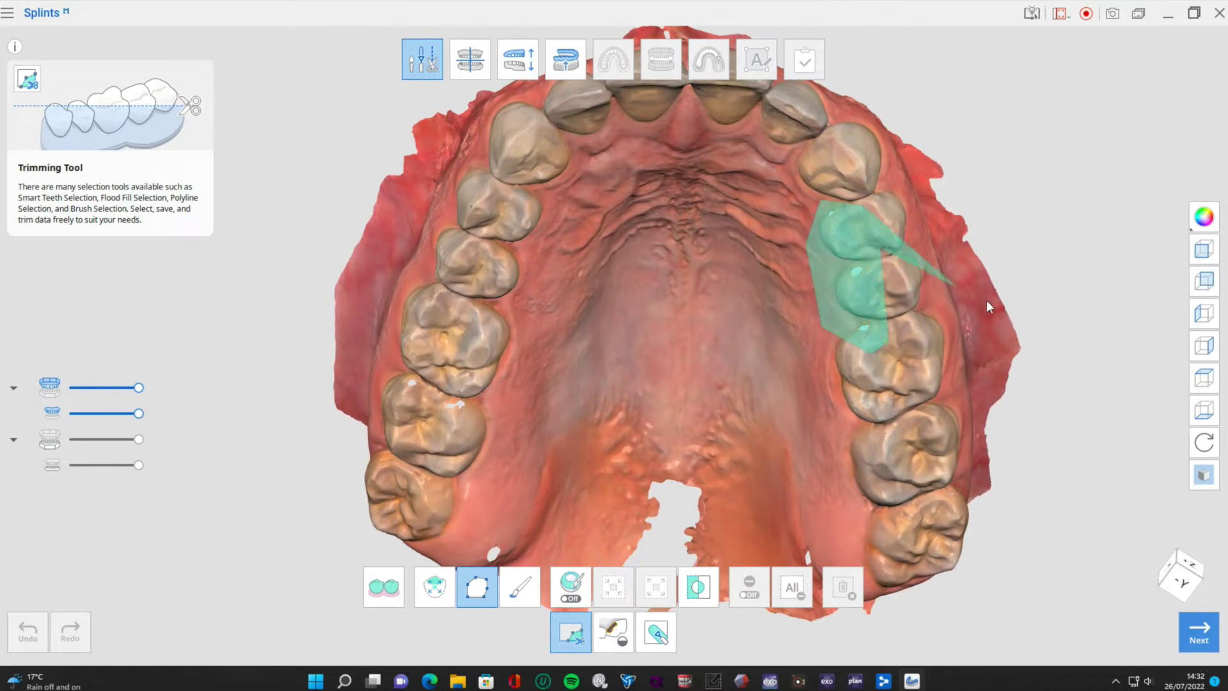
right_click_drag(881, 240, 752, 335)
scroll(753, 336, "down", 3)
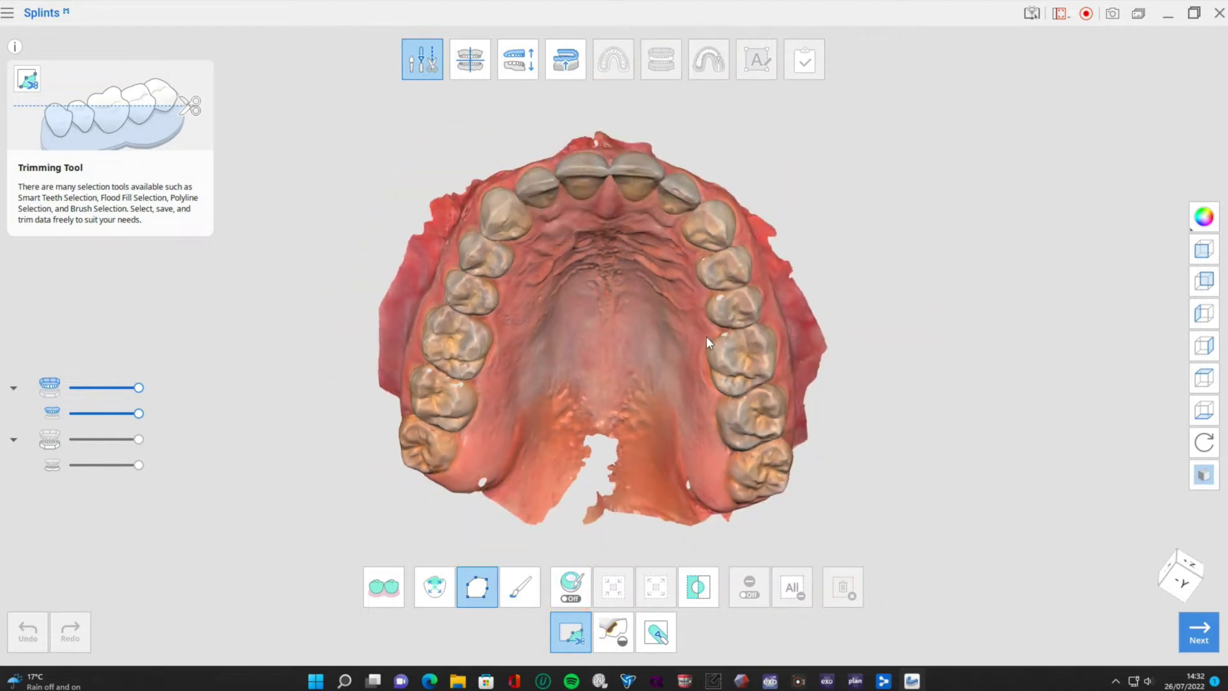
Step: Fill the holes in the maxilla scan with a maximum perimeter of 50 mm, using neighboring colors
scroll(704, 337, "up", 2)
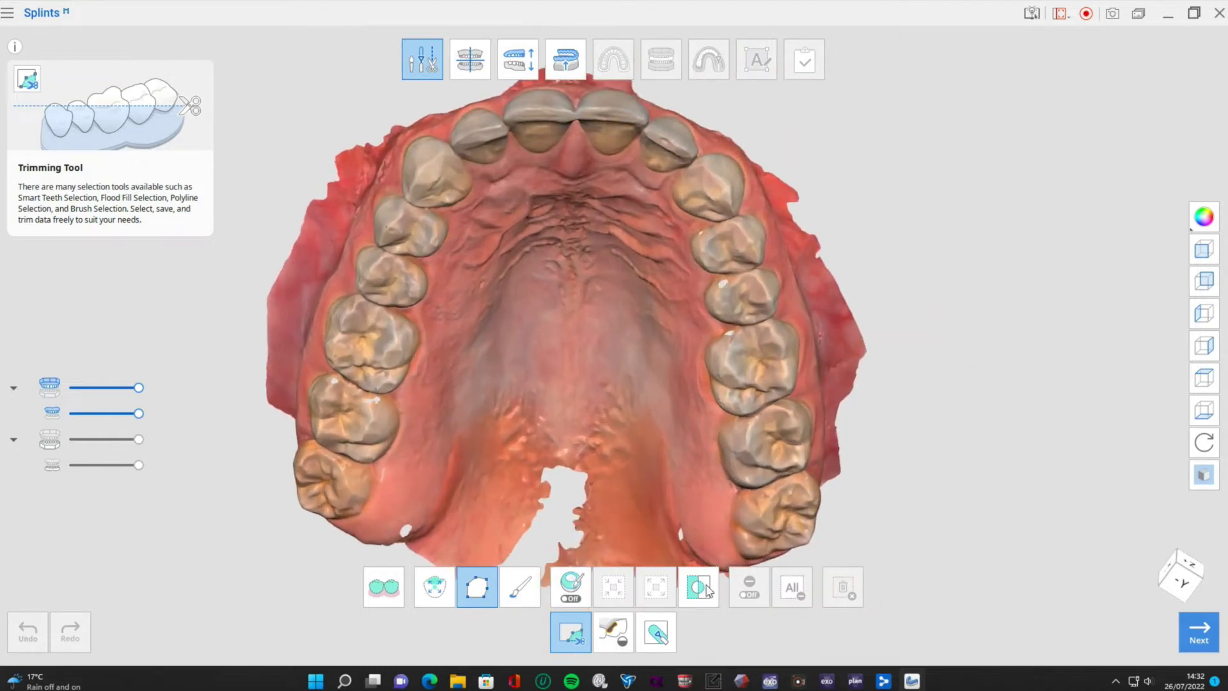
left_click(612, 632)
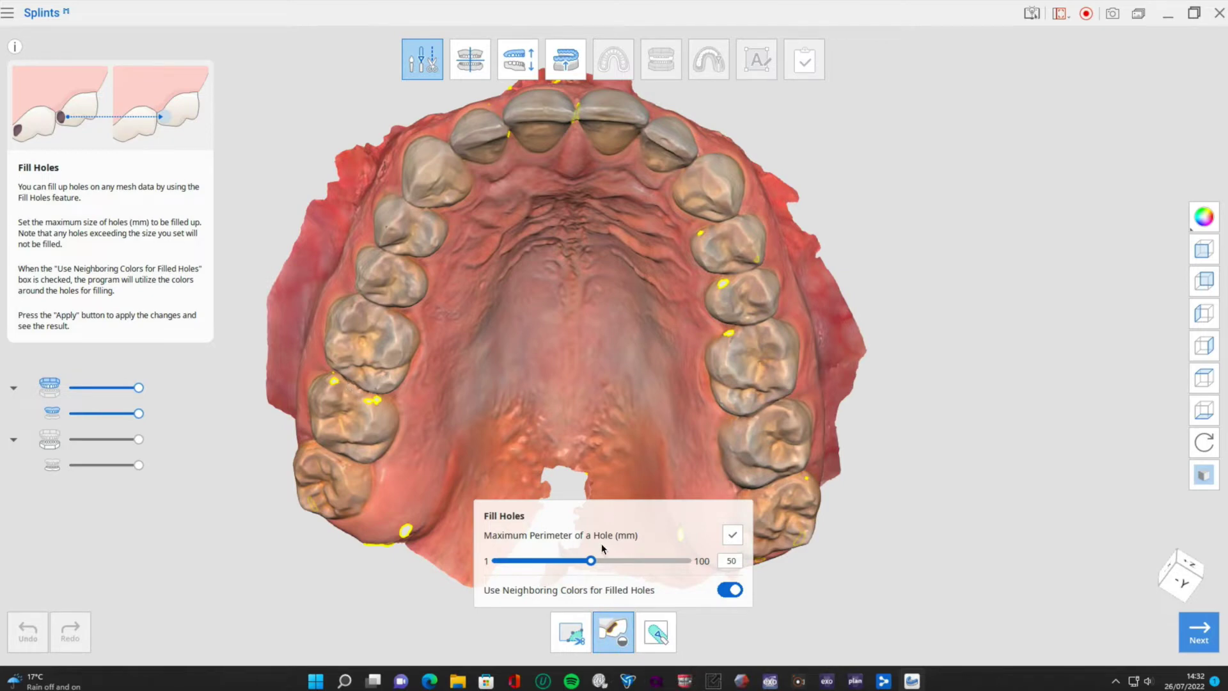
right_click_drag(778, 378, 736, 287)
right_click_drag(816, 238, 915, 206)
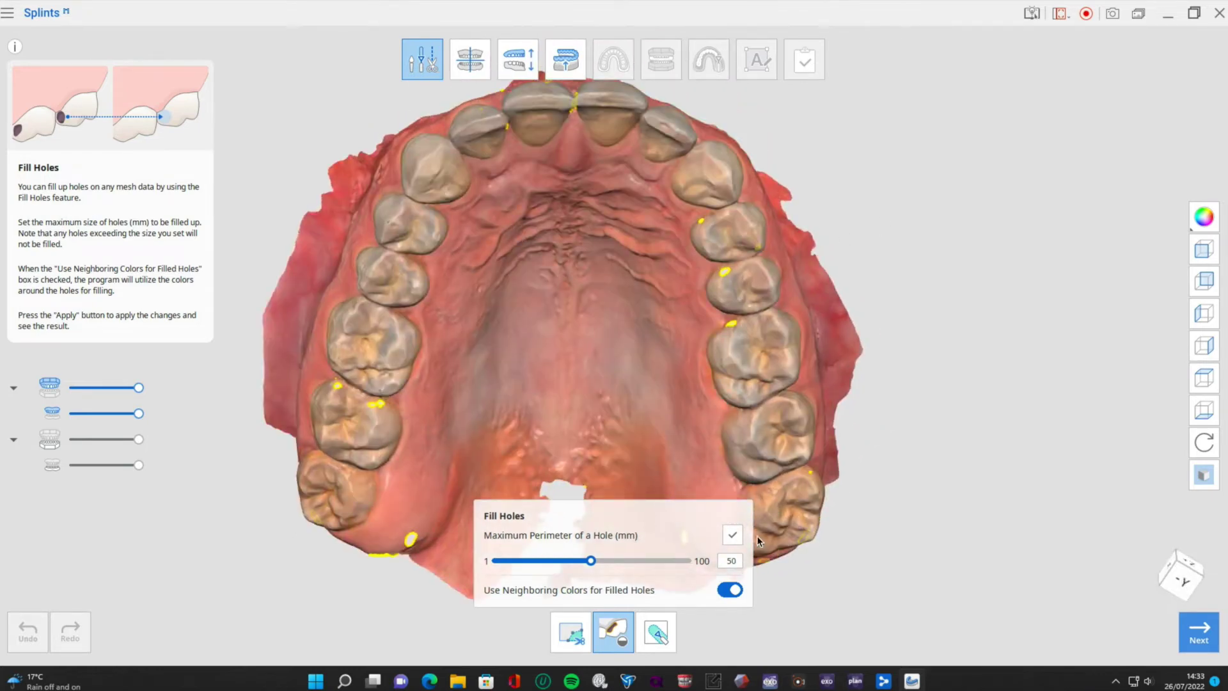
left_click(733, 537)
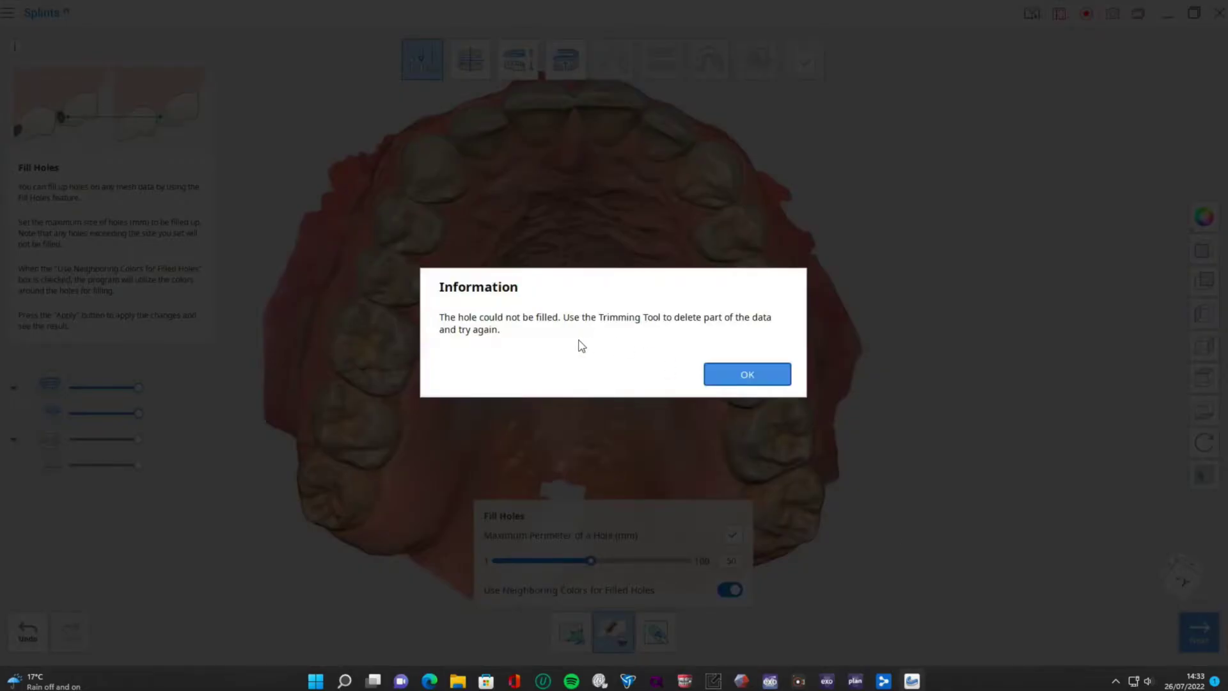
left_click(726, 373)
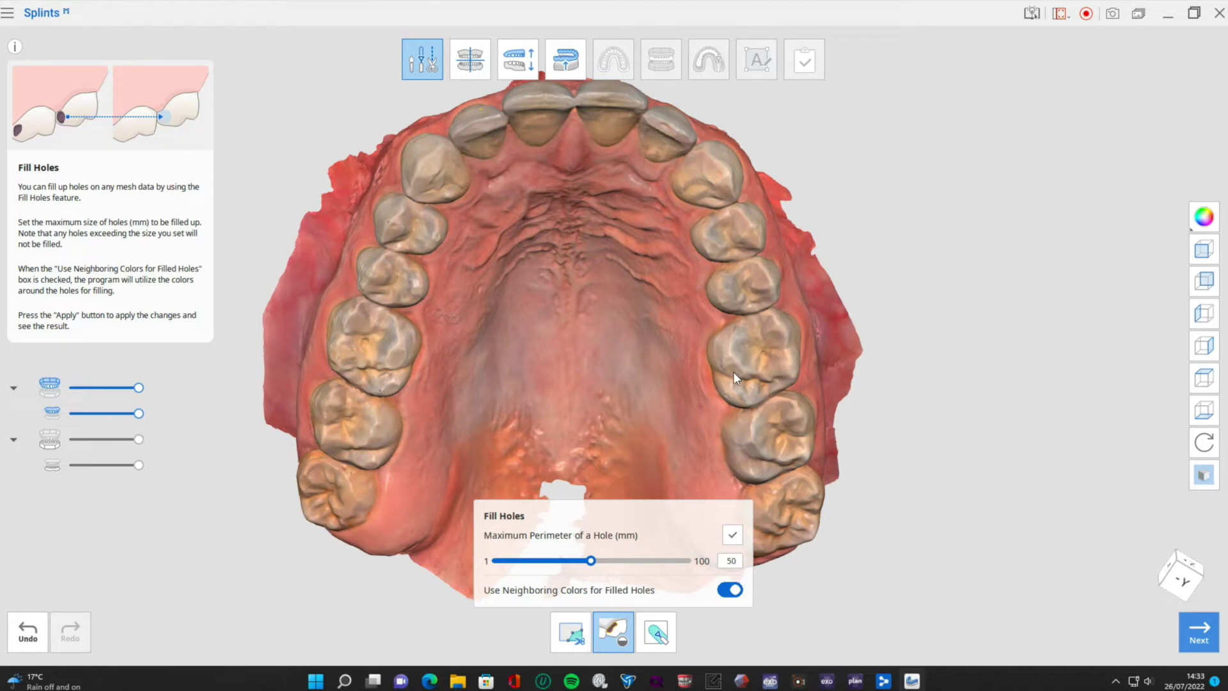
right_click_drag(887, 456, 797, 421)
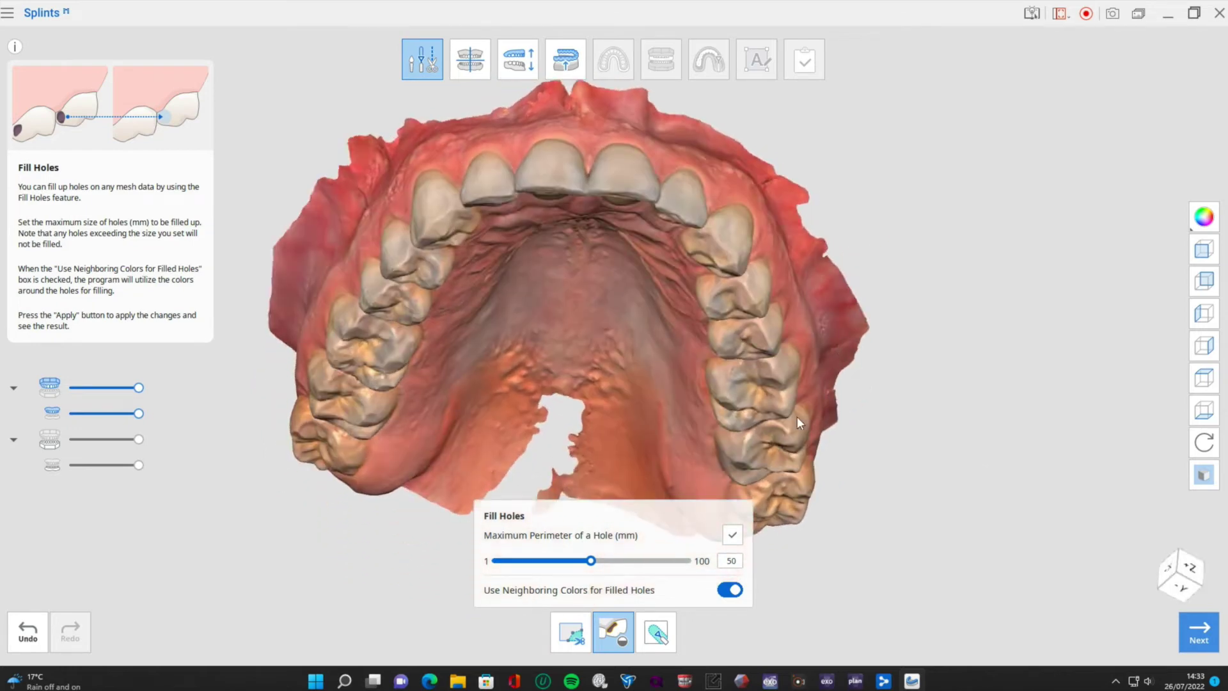
Step: Open Alignment Mode to position the maxilla against the occlusal plane
left_click(464, 61)
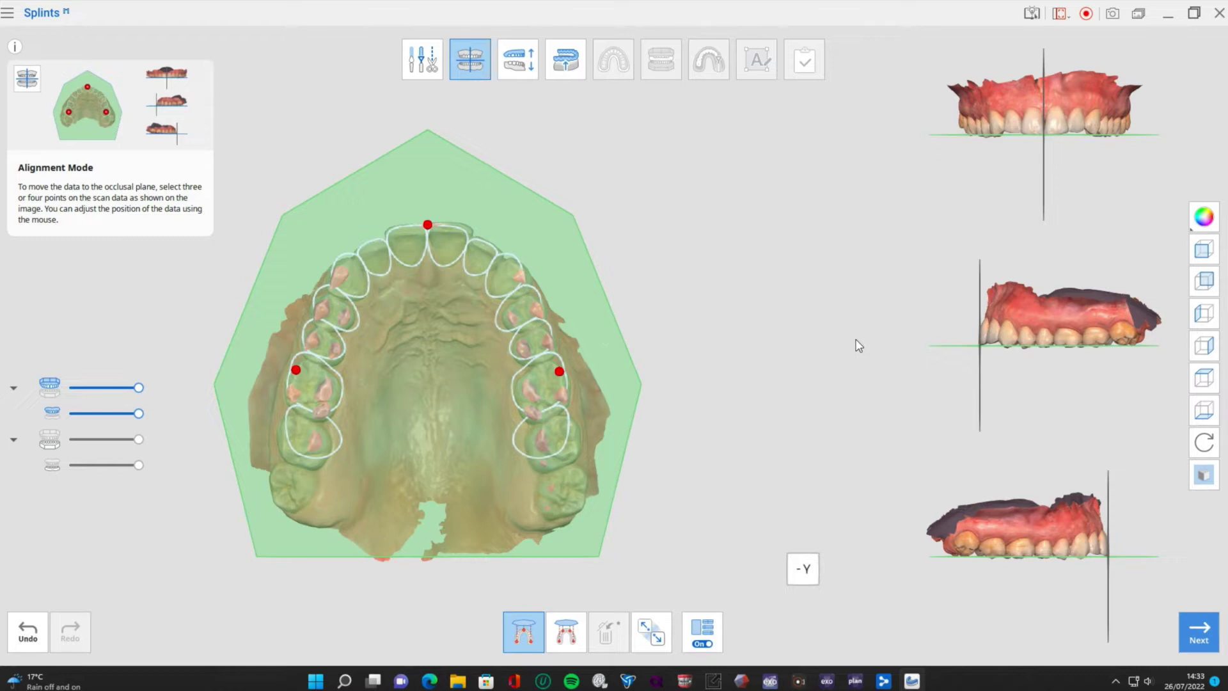
mouse_move(1059, 449)
left_mouse_down()
mouse_move(992, 560)
mouse_move(1028, 593)
left_mouse_up()
left_click_drag(1099, 325, 1042, 326)
Step: Align the maxilla with the occlusal plane by four points, placed on both second molars and both canines
left_click(574, 633)
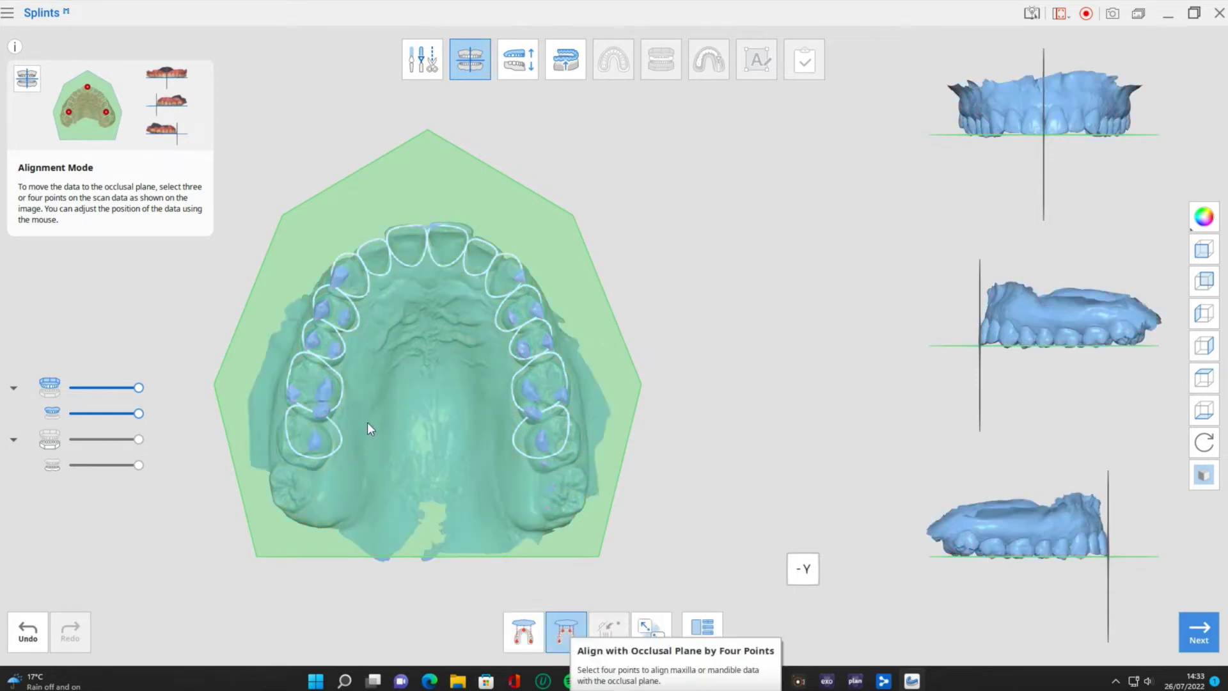
left_click_drag(488, 370, 759, 330)
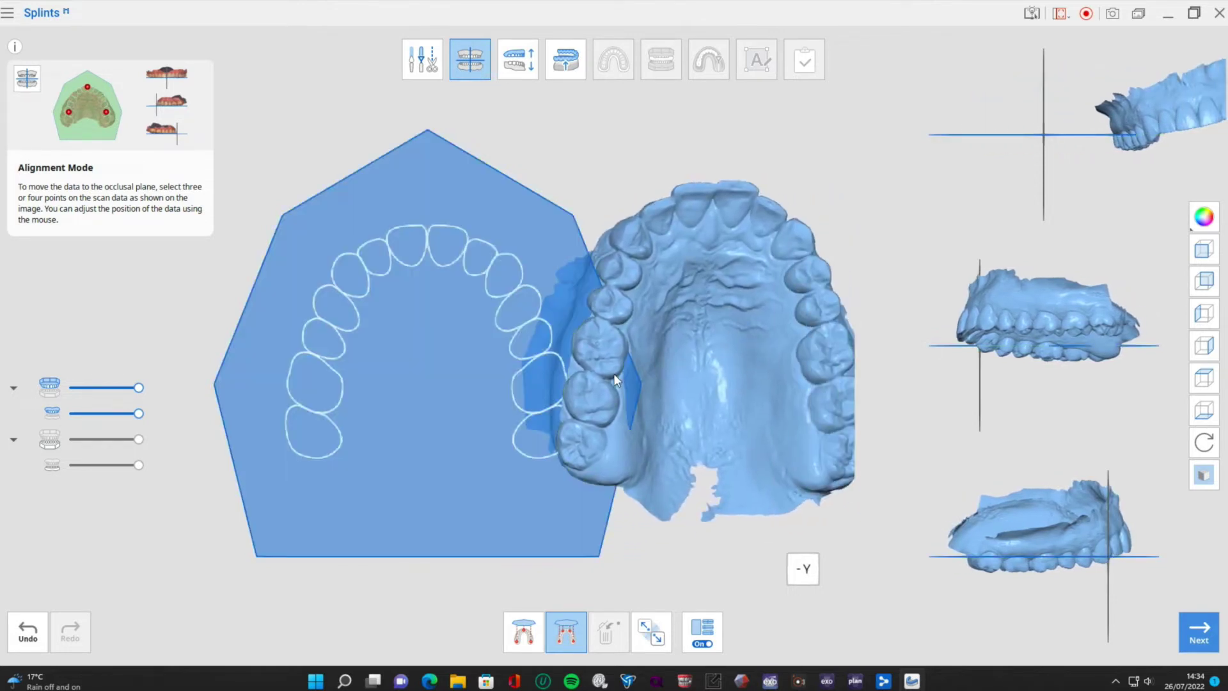
left_click(586, 403)
left_click(626, 234)
left_click(841, 400)
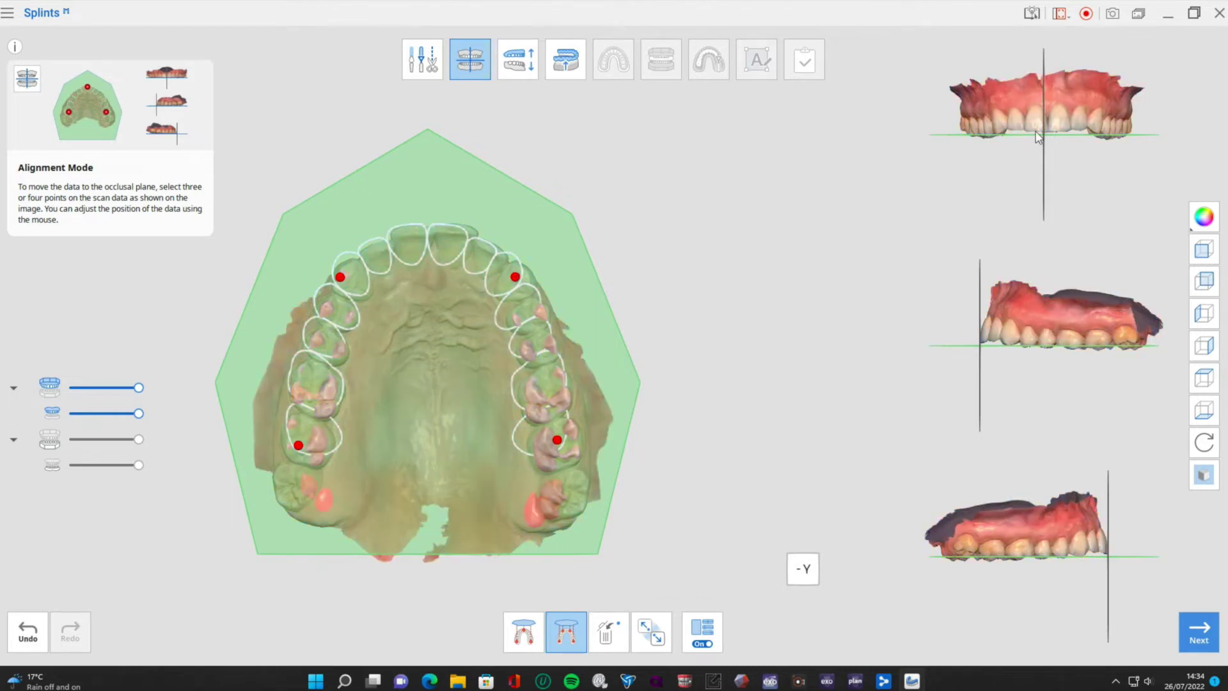
Step: Clear the four-point alignment and realign the maxilla by three points, on both first molars and between the central incisors
left_click(611, 636)
left_click(610, 633)
left_click_drag(600, 413, 608, 388)
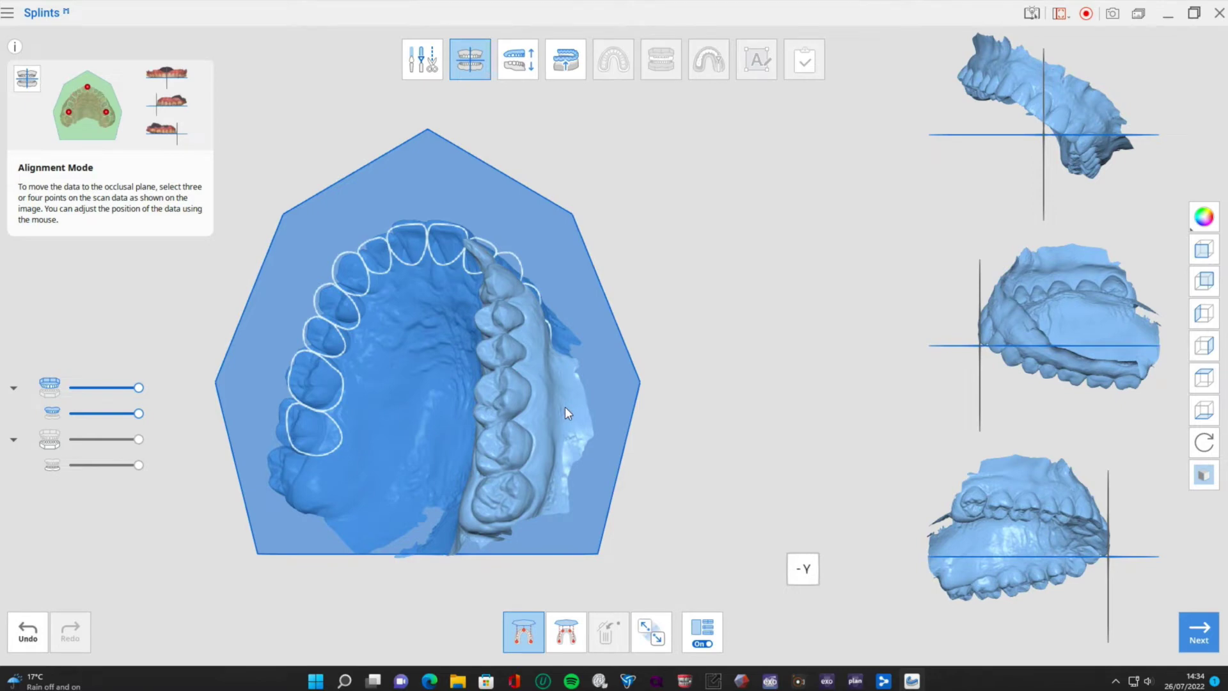
left_click_drag(575, 397, 825, 452)
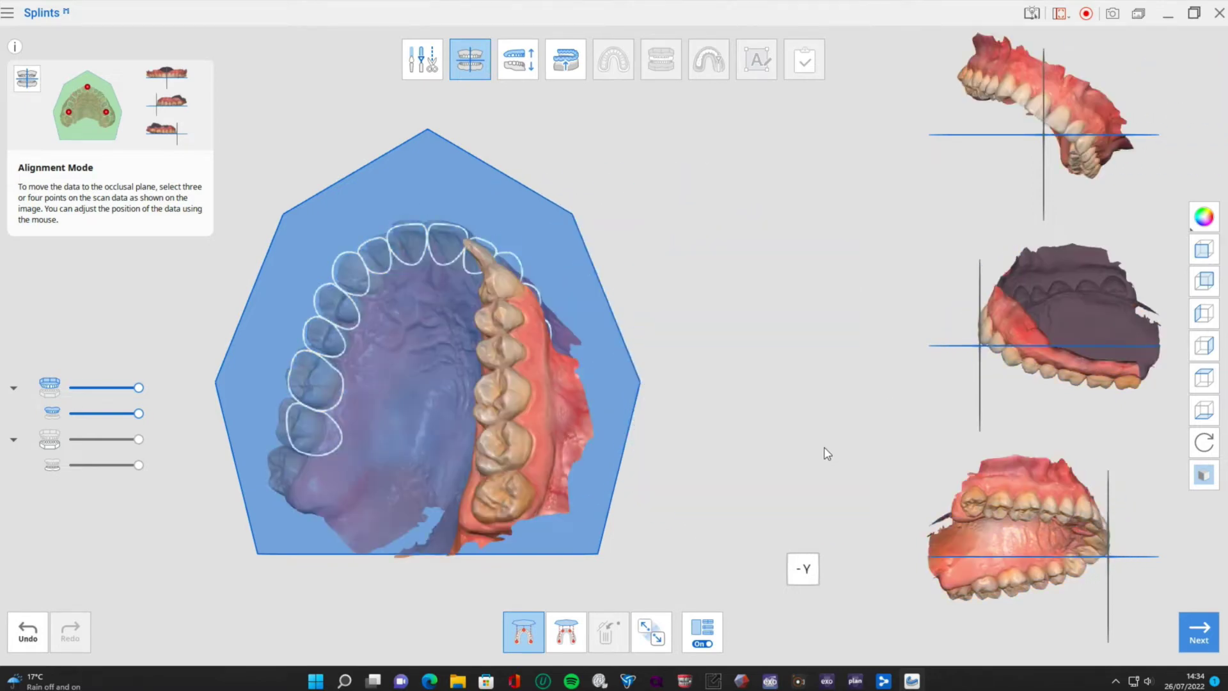
left_click_drag(519, 421, 615, 421)
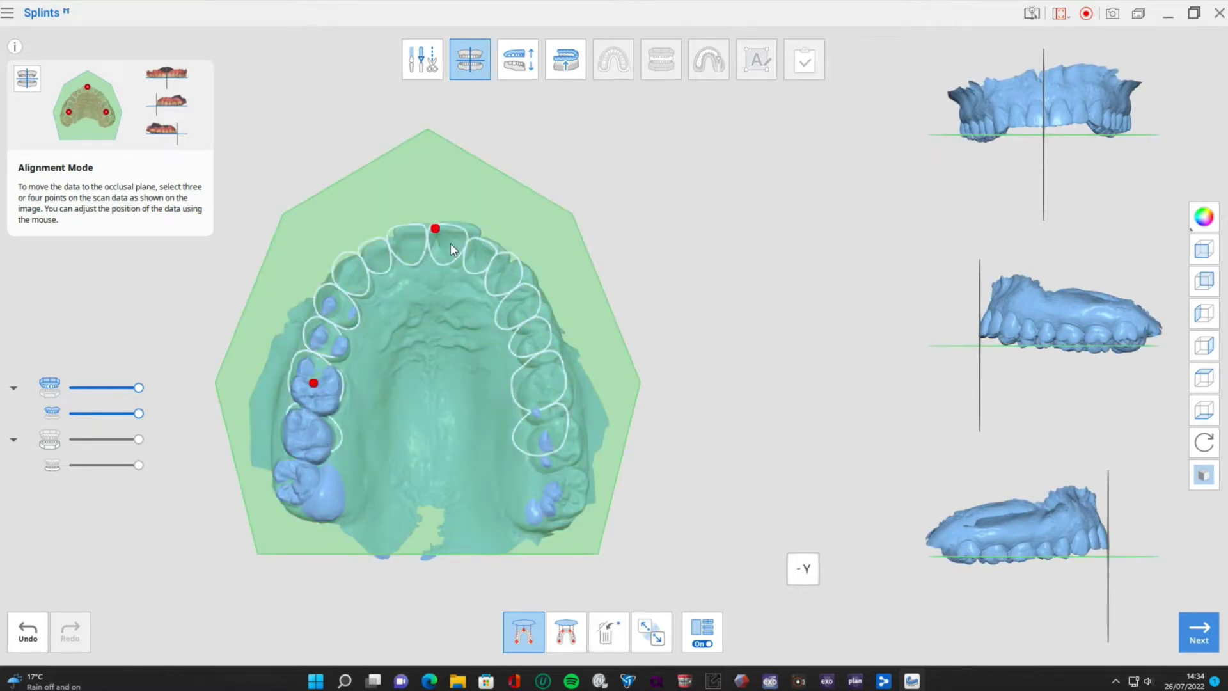
left_click(548, 387)
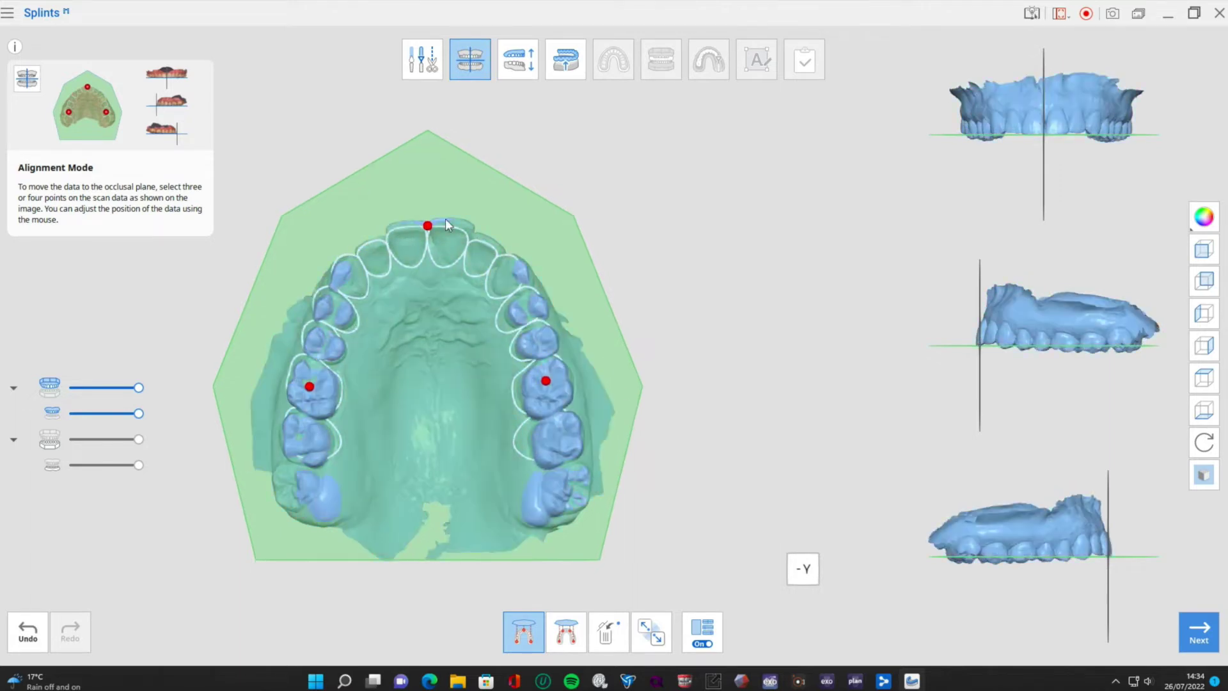
left_click_drag(1045, 332, 1042, 331)
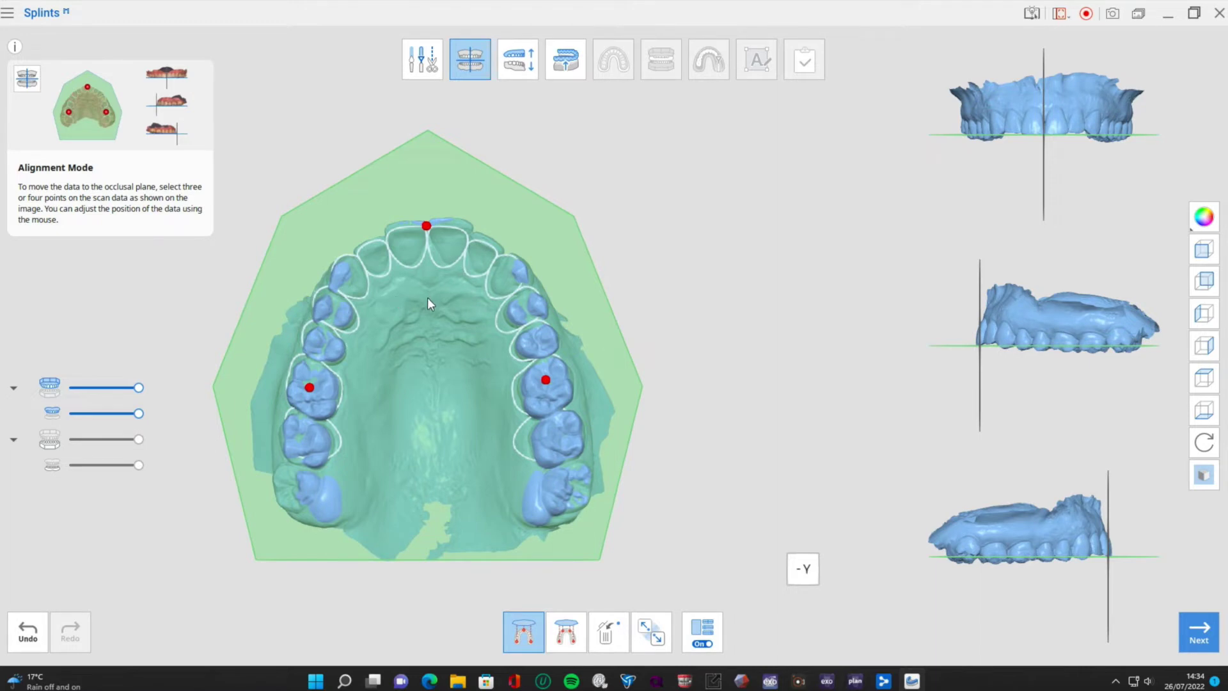
Step: Fine-position the aligned maxilla scan over the arch template on the occlusal plane
left_click_drag(429, 297, 430, 305)
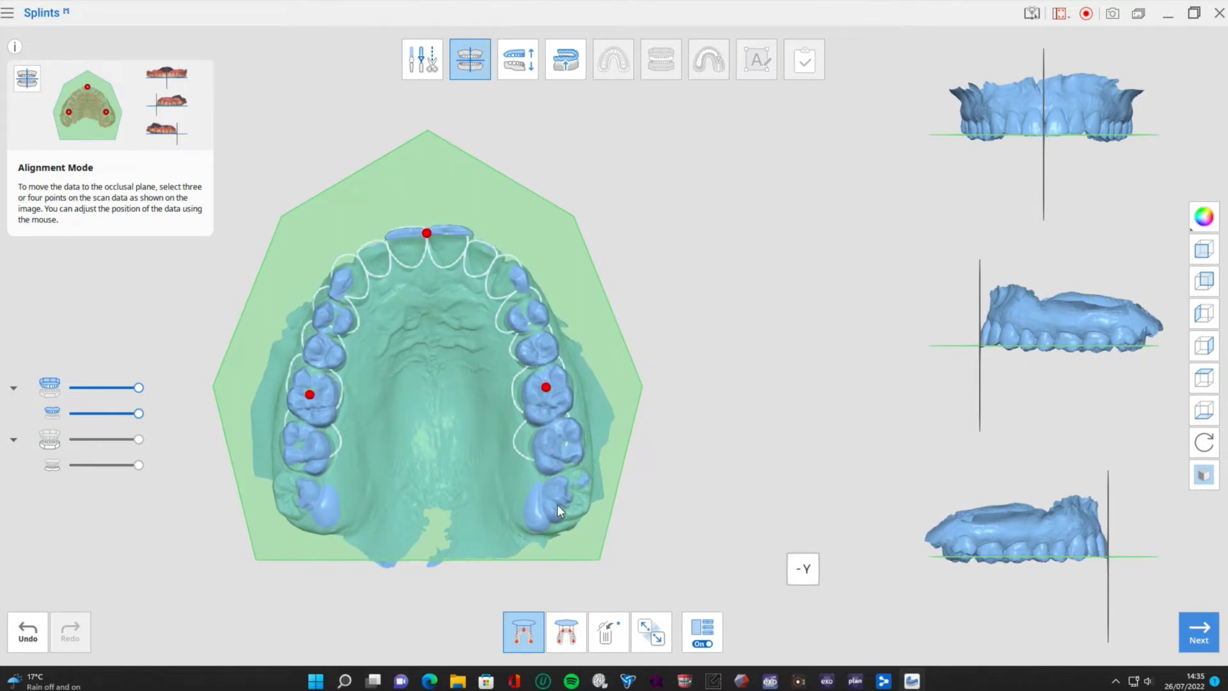
left_click_drag(445, 472, 444, 465)
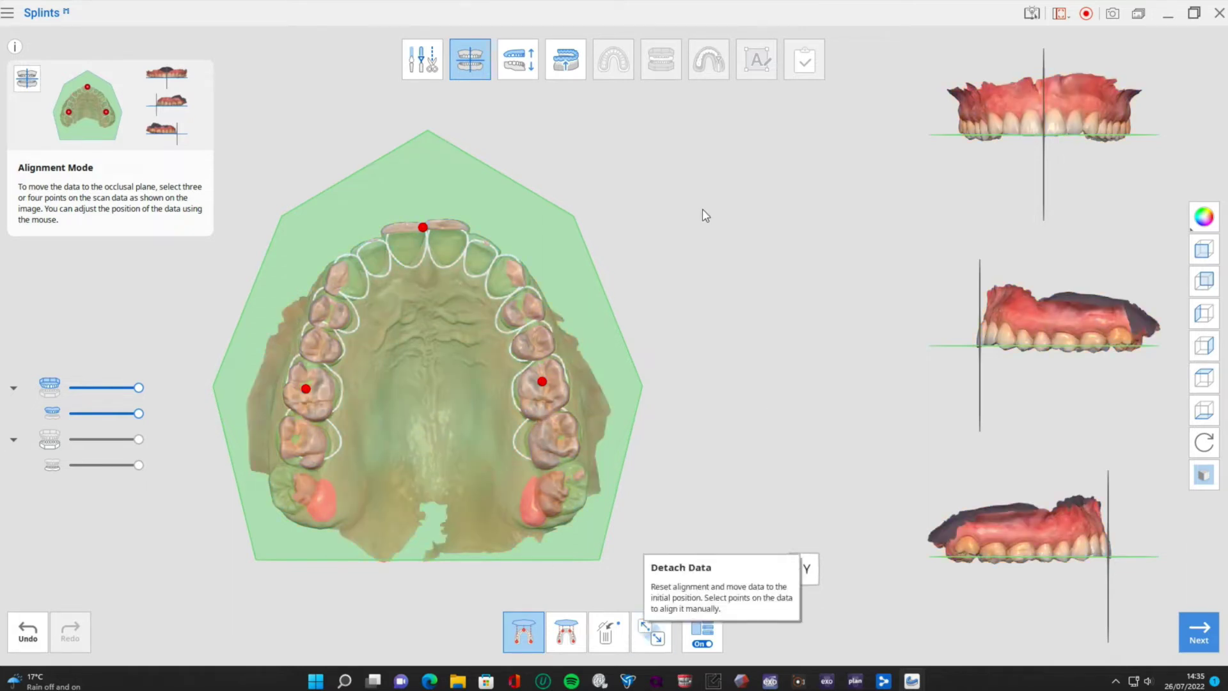
left_click(518, 62)
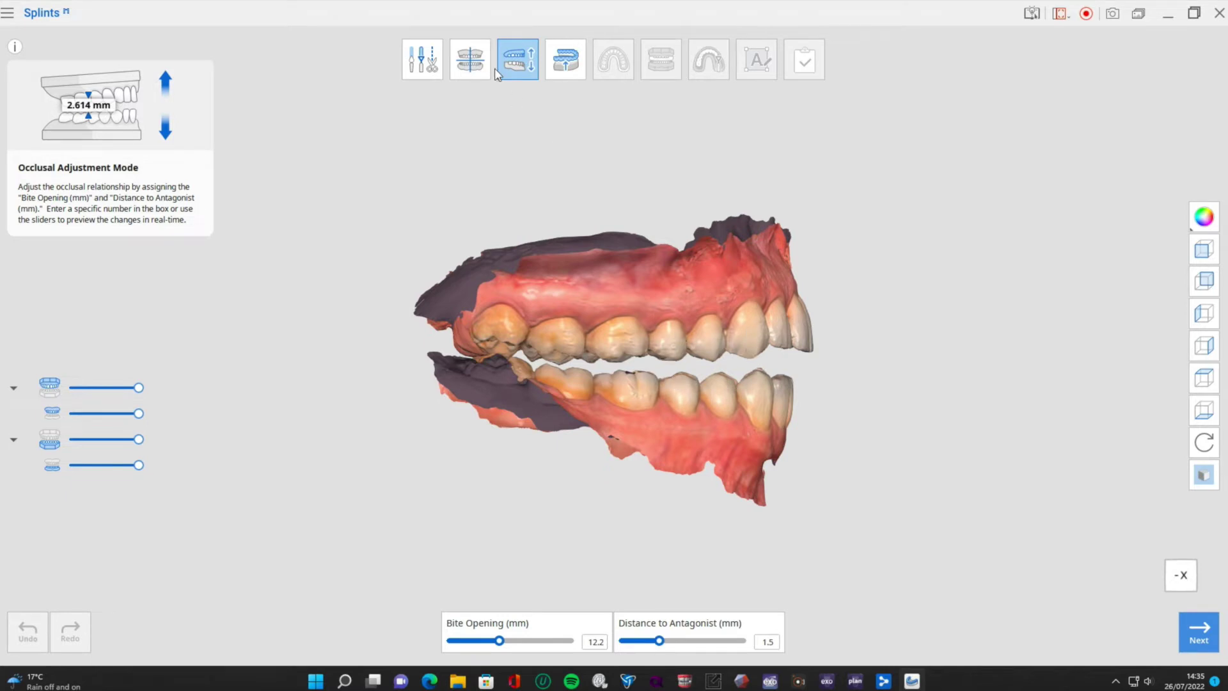
left_click(453, 58)
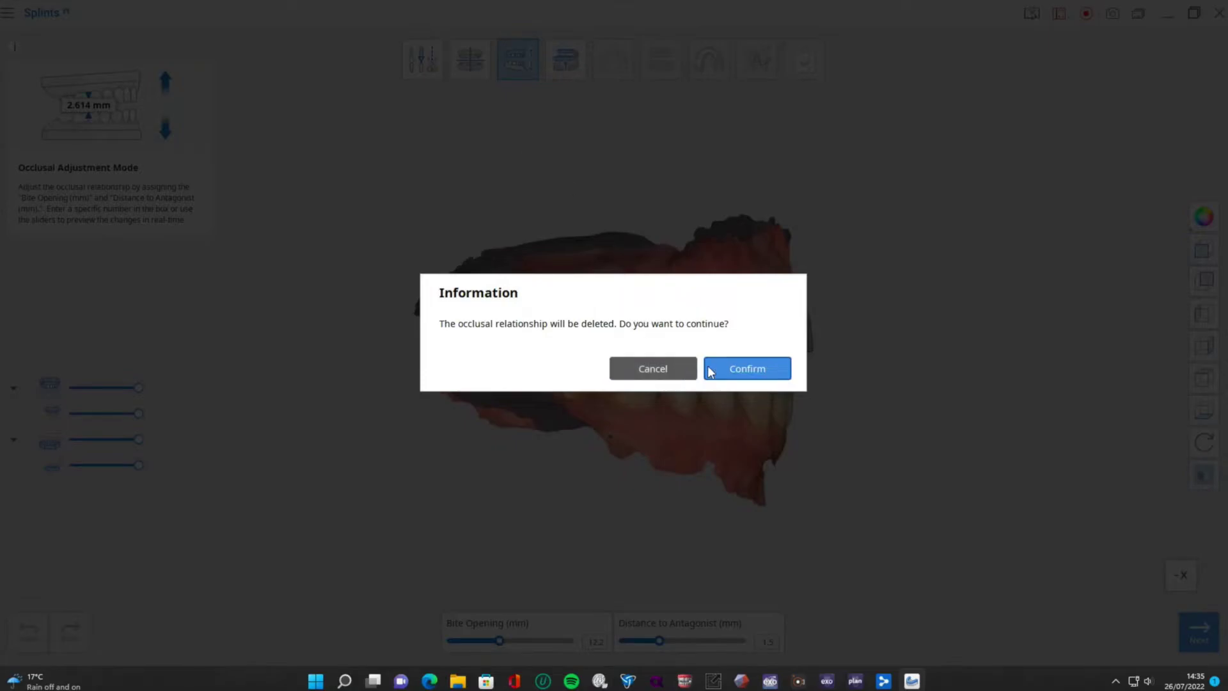
left_click(746, 376)
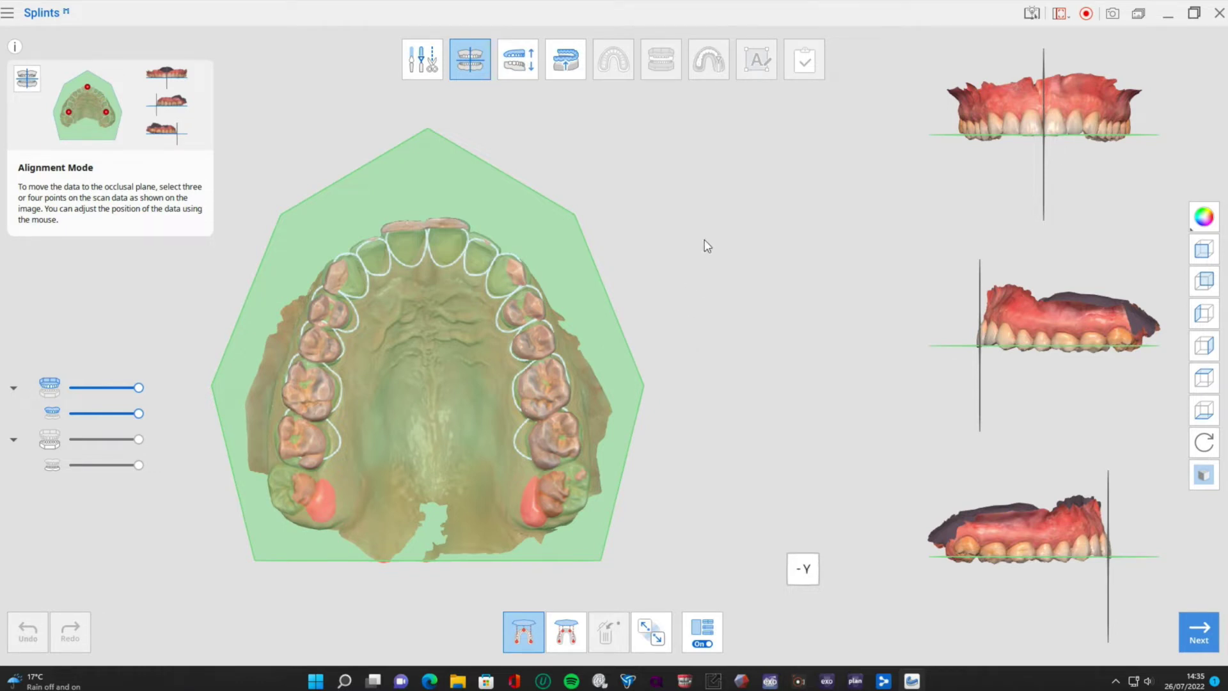
Step: Open Occlusal Adjustment Mode and set the bite opening to 7.9 mm, with a 1.0 mm distance to the antagonist
left_click(514, 65)
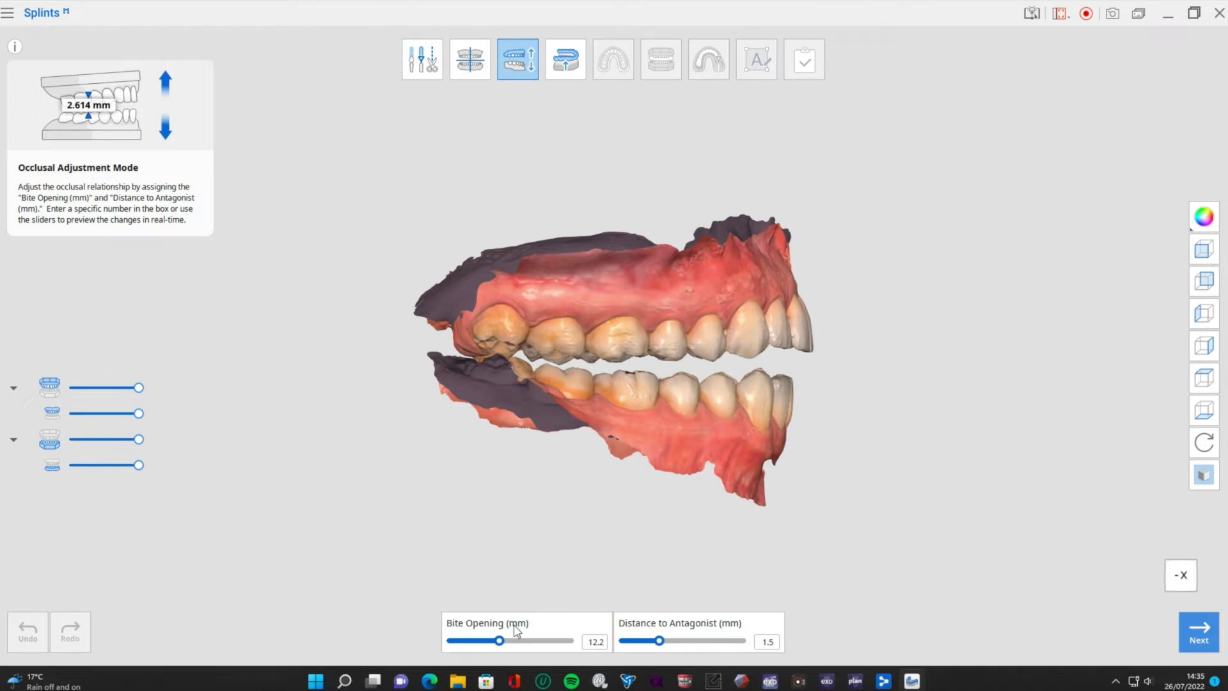
left_click_drag(500, 641, 556, 641)
left_click_drag(448, 641, 579, 644)
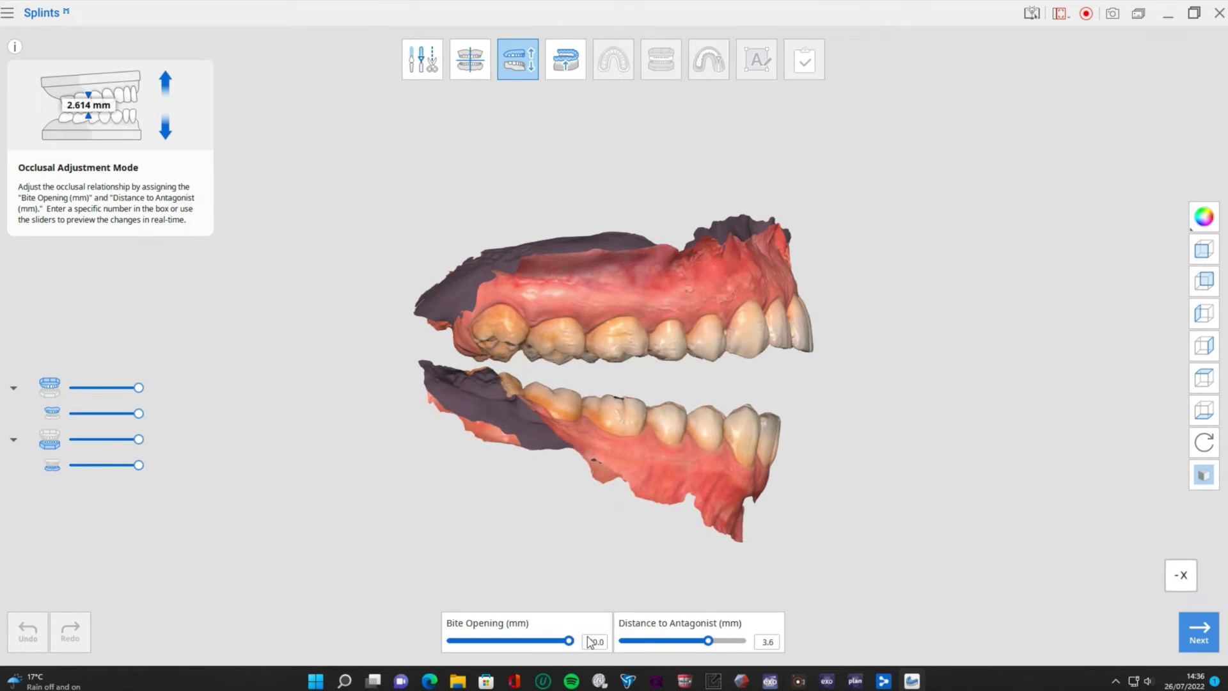
left_click_drag(568, 641, 593, 650)
mouse_move(509, 642)
left_mouse_down()
mouse_move(413, 640)
mouse_move(540, 640)
mouse_move(413, 641)
mouse_move(506, 638)
mouse_move(484, 642)
left_mouse_up()
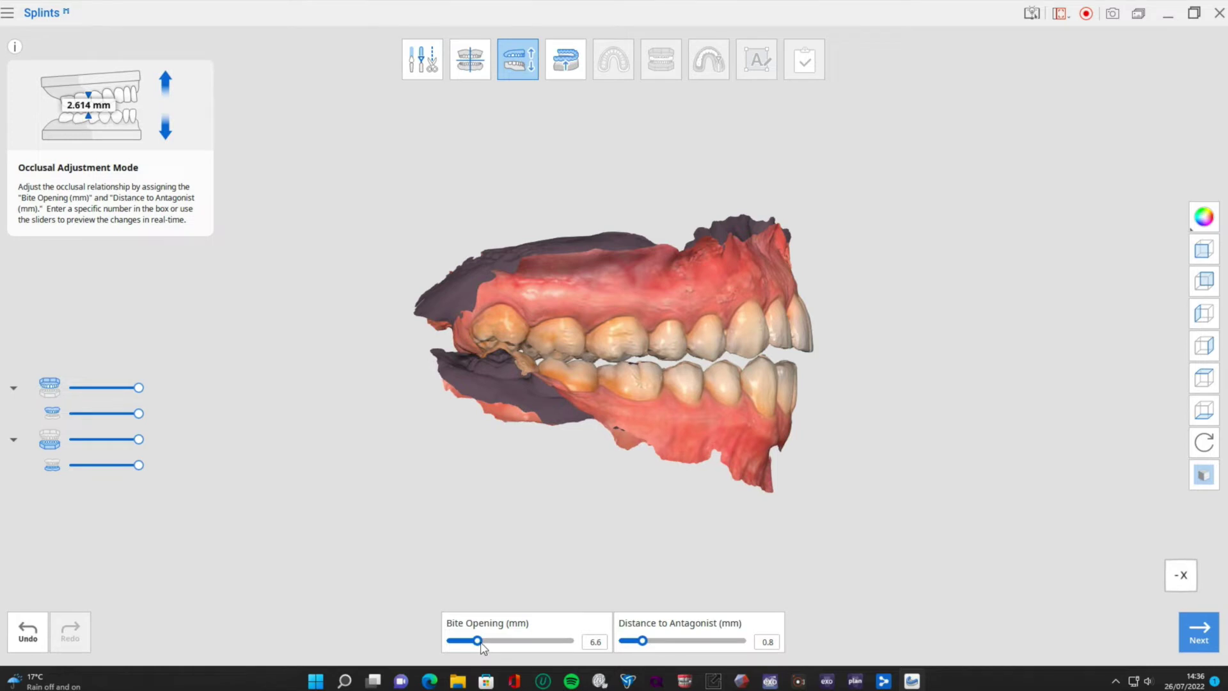
left_click_drag(483, 642, 488, 647)
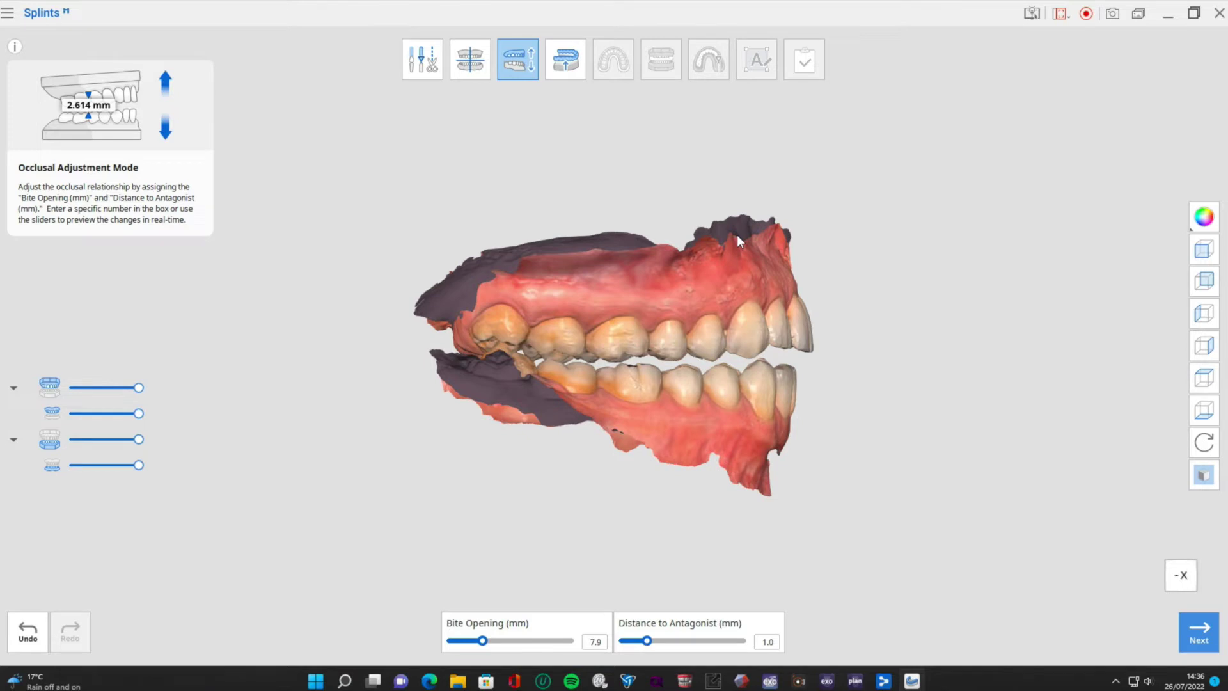
Step: Open Inner Surface Creation Mode and set the blockout undercut arrow to face a slightly tilted occlusal viewpoint
left_click(560, 59)
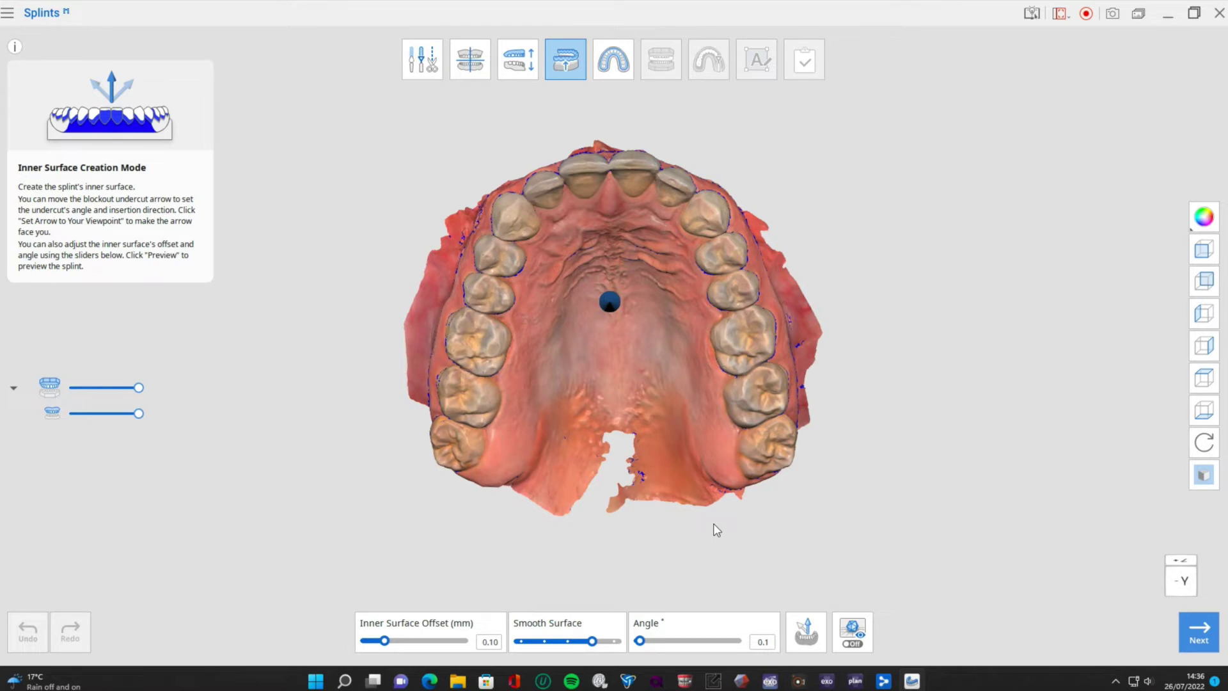
mouse_move(701, 524)
right_mouse_down()
mouse_move(712, 574)
mouse_move(708, 540)
right_mouse_up()
right_click_drag(584, 535, 568, 550)
right_click_drag(913, 348, 932, 370)
right_click_drag(759, 569, 756, 559)
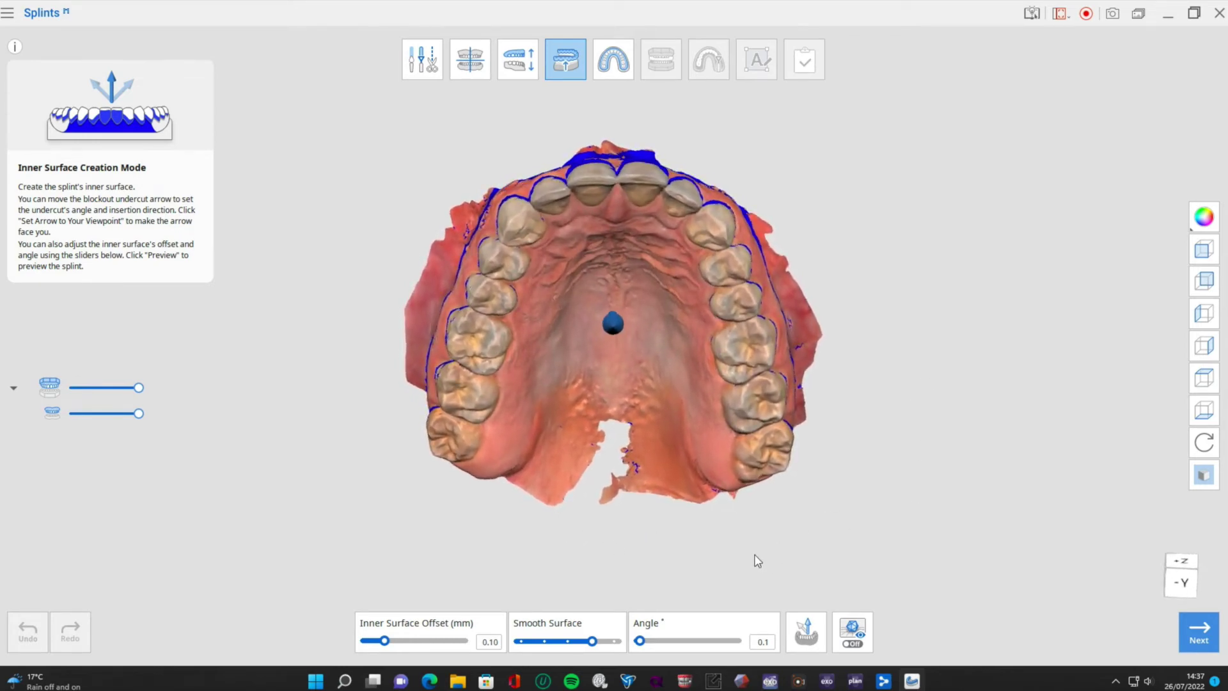
right_click_drag(675, 554, 651, 547)
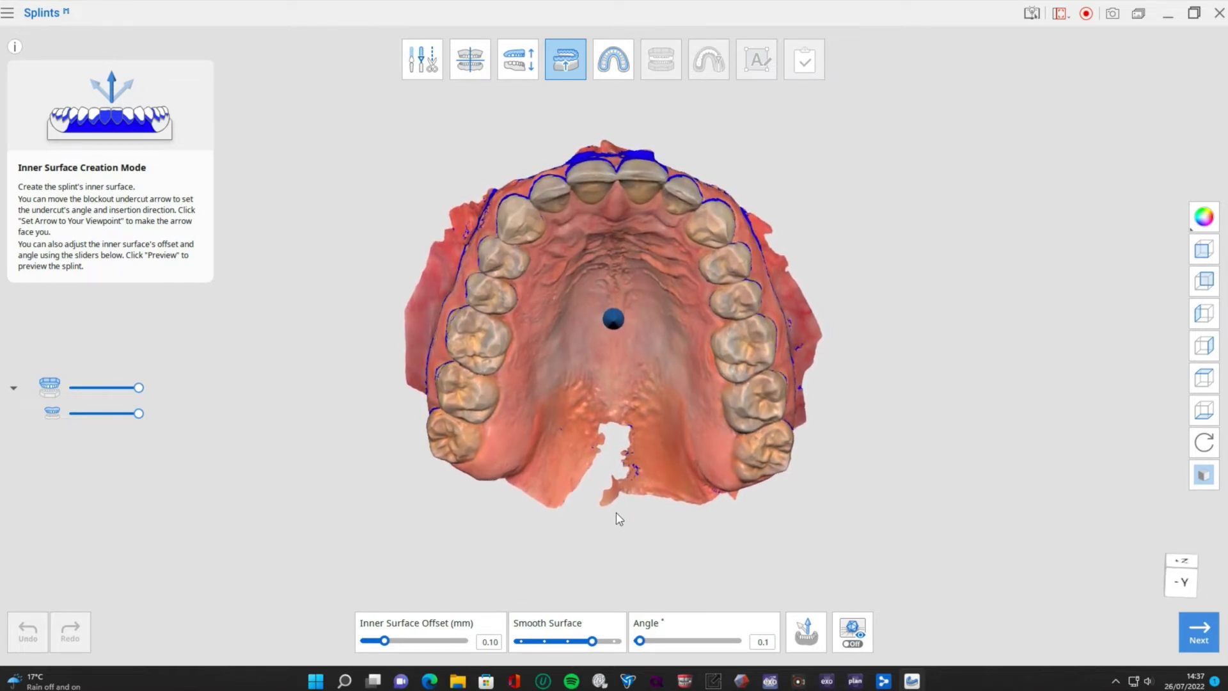
right_click_drag(599, 524, 599, 530)
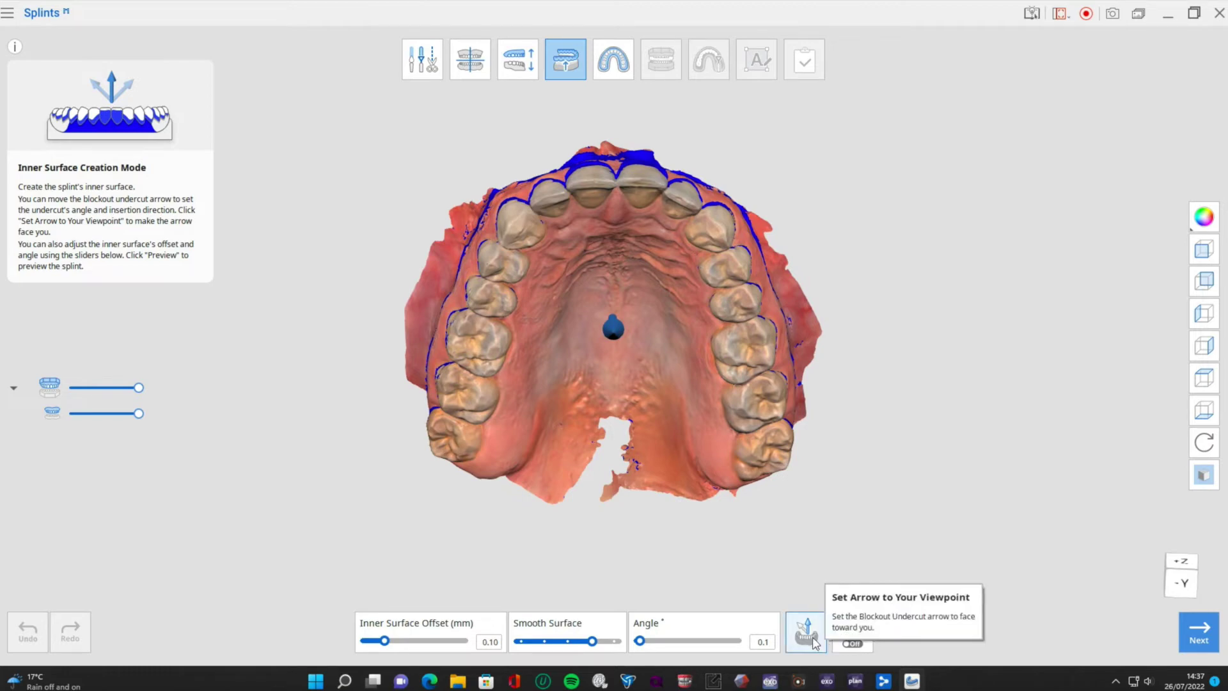
left_click(815, 641)
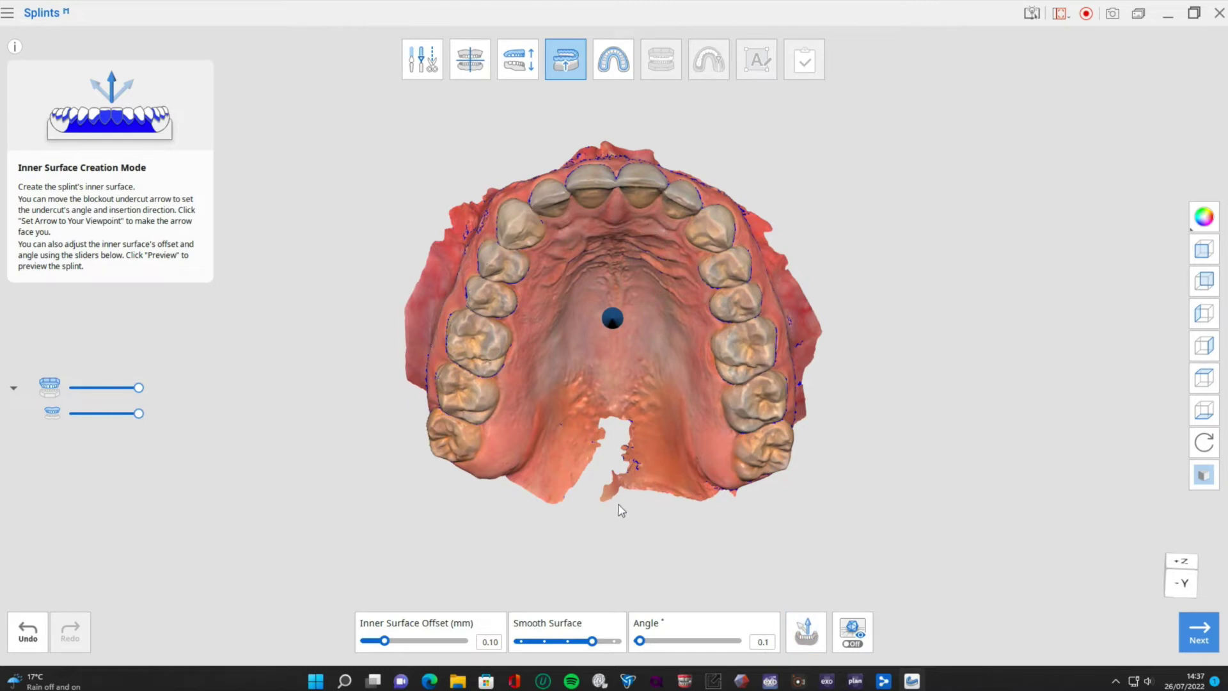
Step: Inspect the undercuts from different tilts and reset the blockout arrow to the viewpoint, settling on a more upright occlusal insertion direction
right_click_drag(619, 507, 639, 554)
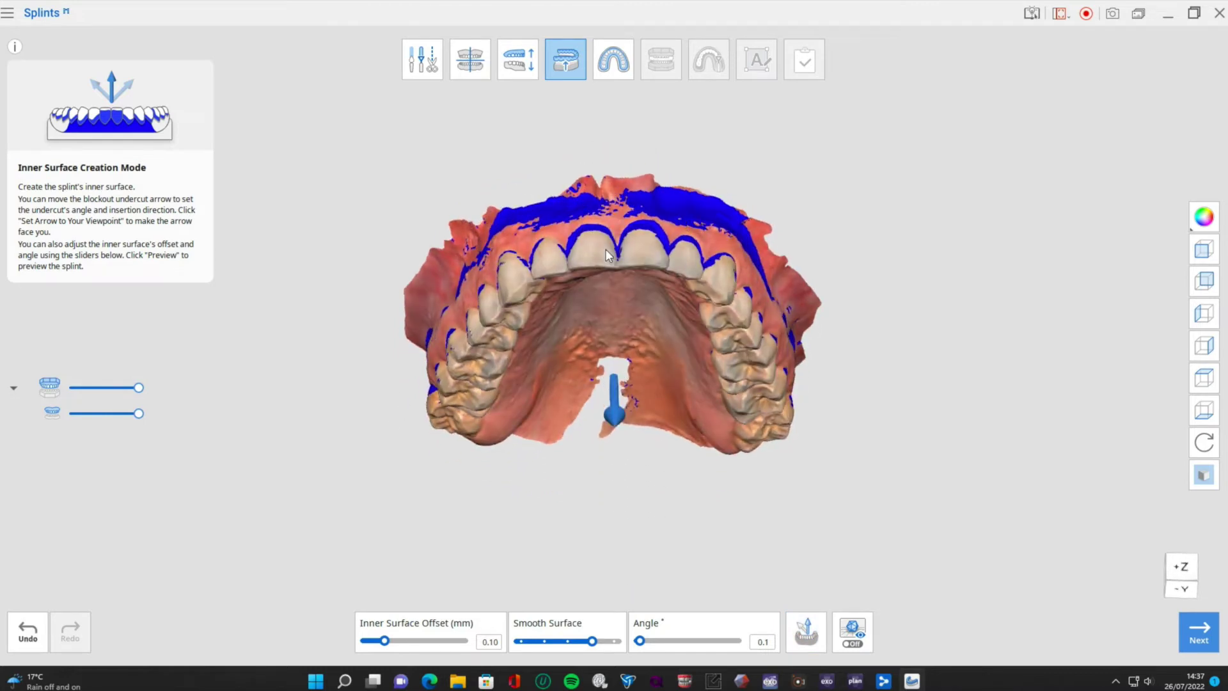
right_click_drag(607, 437, 604, 374)
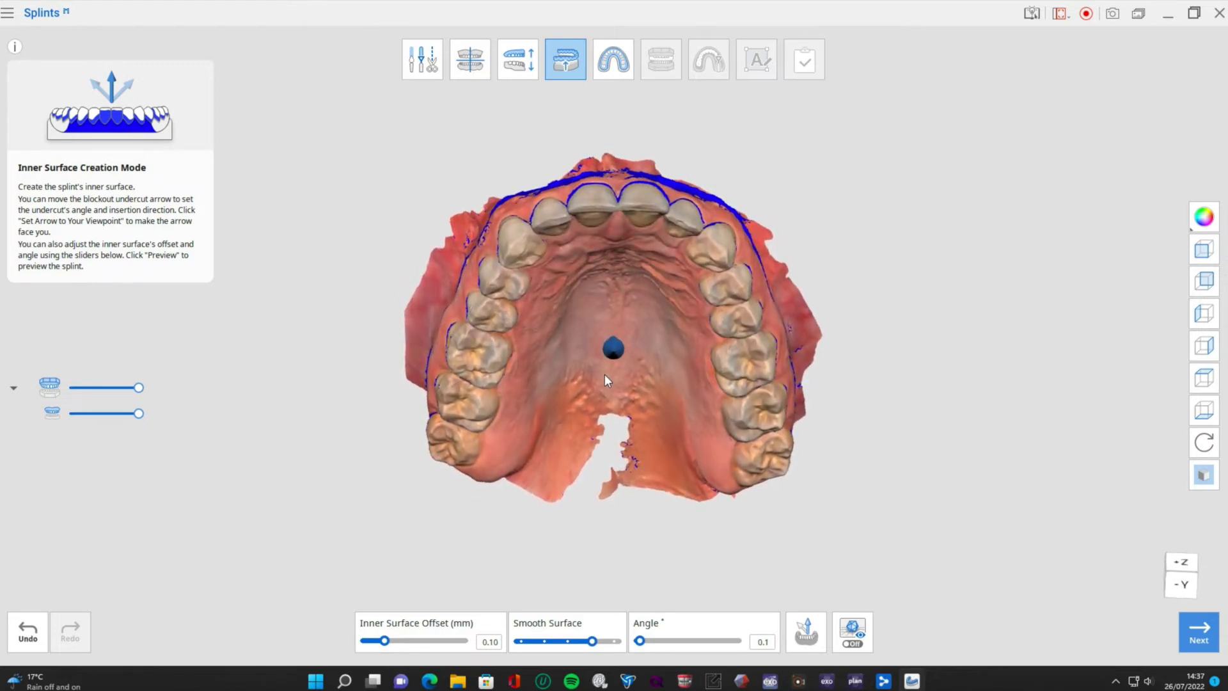
left_click(806, 634)
right_click_drag(685, 534, 729, 312)
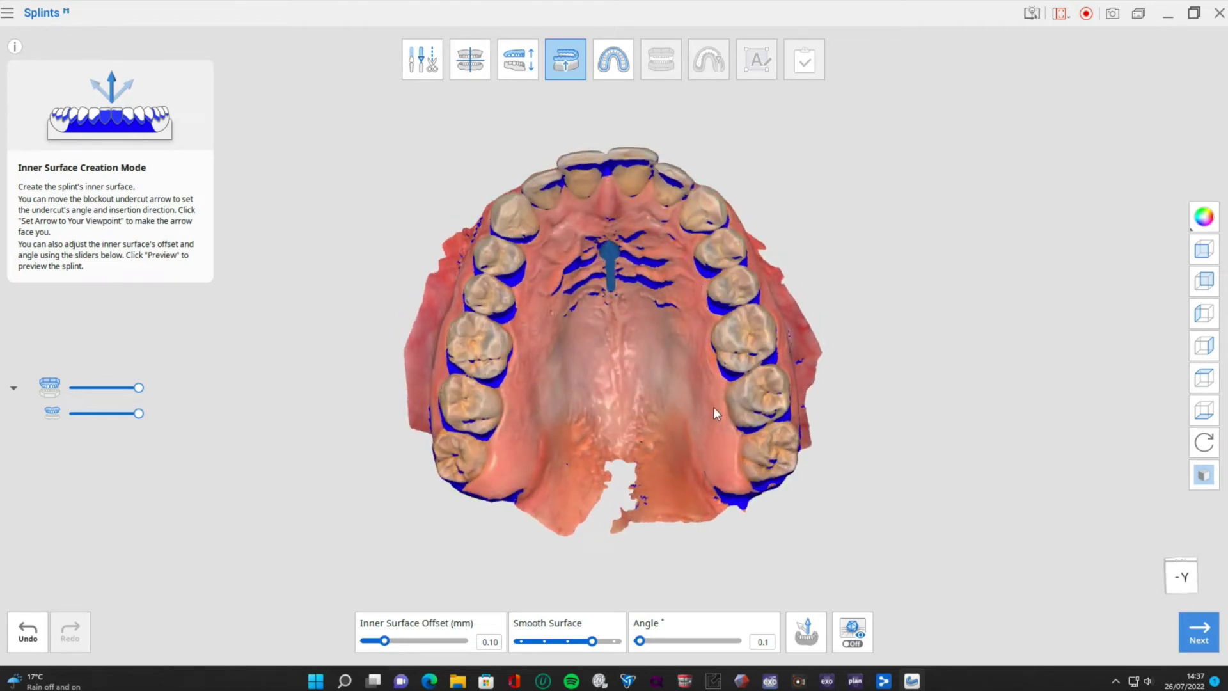
right_click_drag(651, 547, 646, 611)
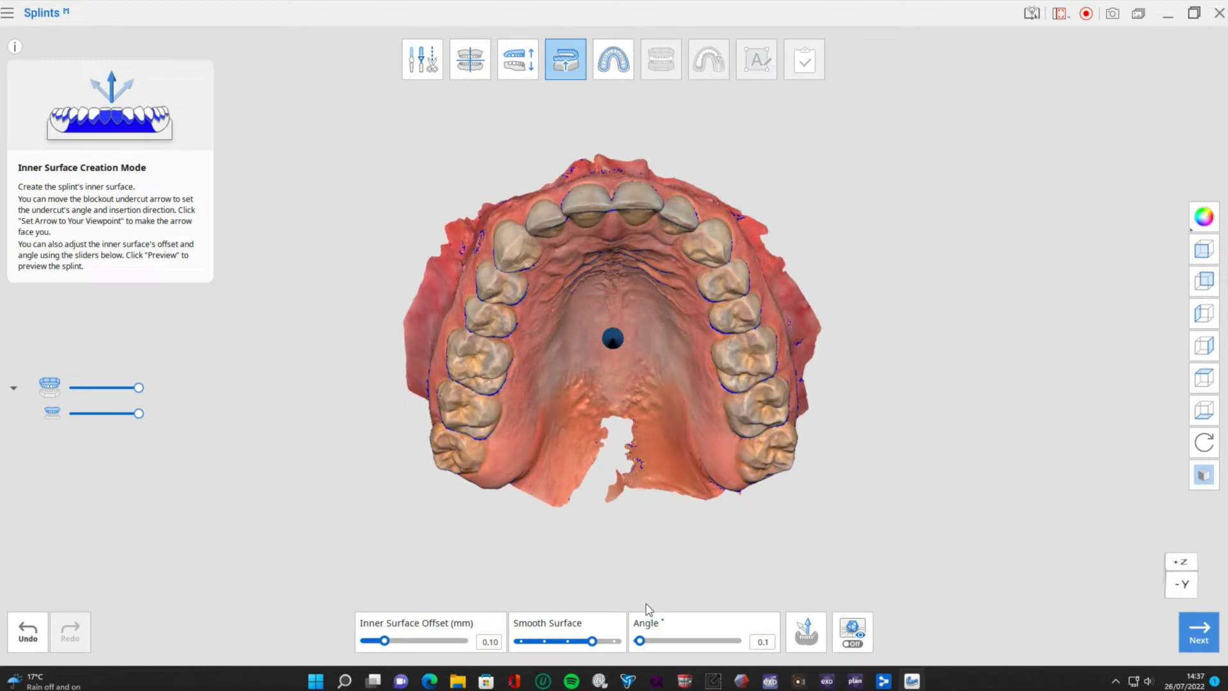
right_click_drag(678, 468, 670, 440)
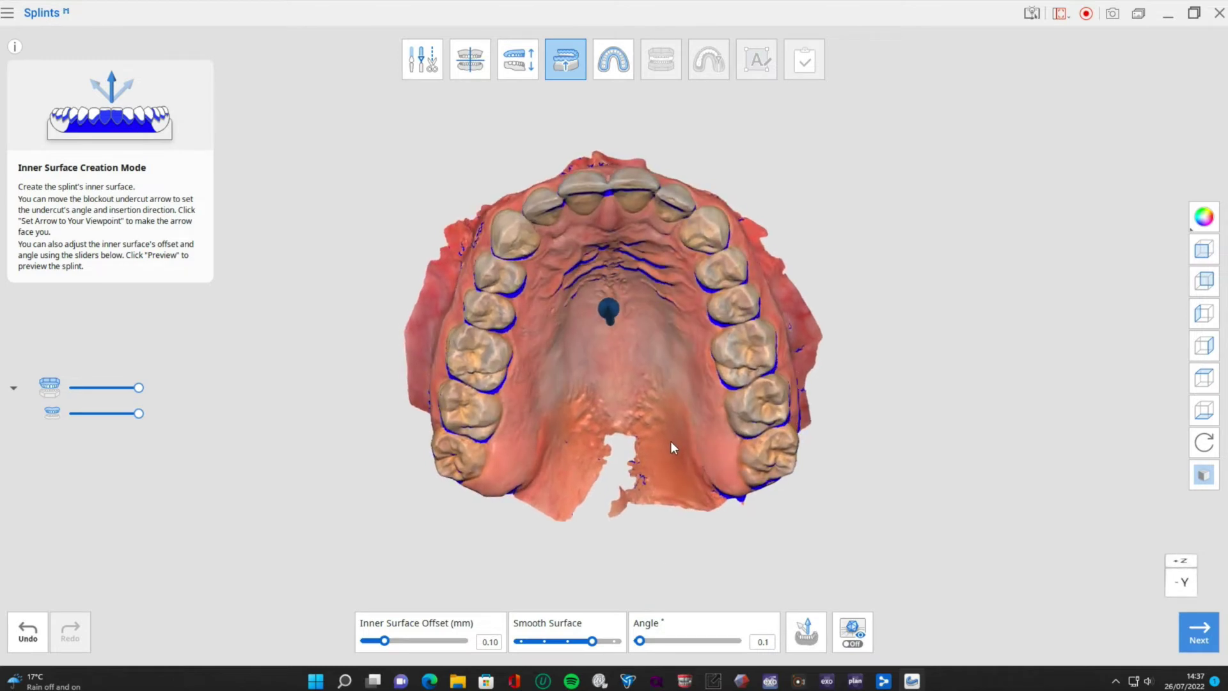
left_click(801, 632)
Step: Preview the splint's inner surface, examine it from several angles, and switch the preview off again
mouse_move(662, 423)
right_mouse_down()
mouse_move(659, 350)
mouse_move(672, 574)
mouse_move(677, 429)
right_mouse_up()
right_click_drag(696, 469, 727, 211)
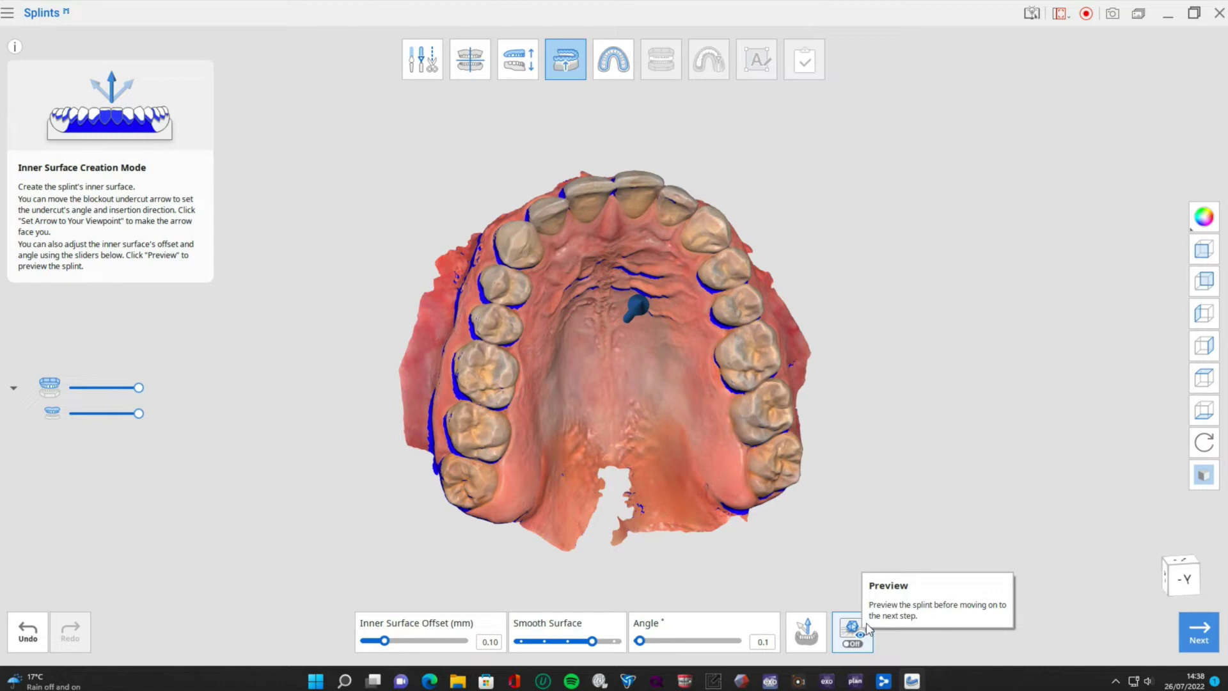
left_click(867, 643)
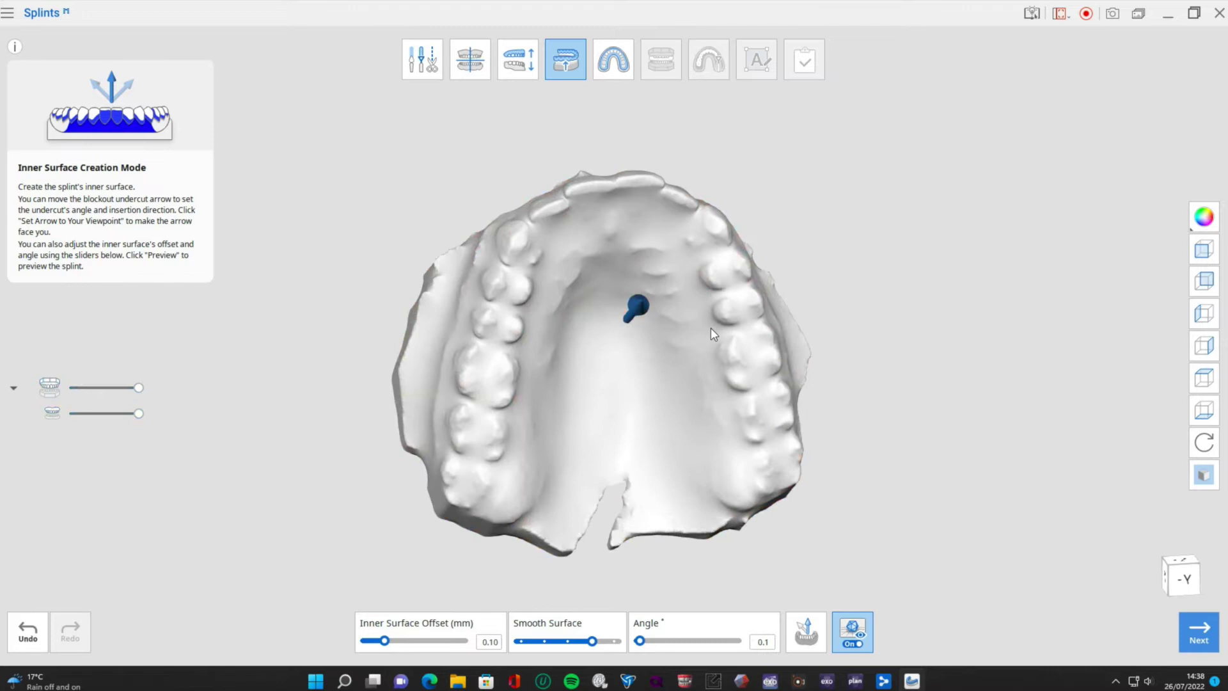
mouse_move(691, 317)
right_mouse_down()
mouse_move(491, 439)
mouse_move(438, 509)
mouse_move(600, 279)
mouse_move(779, 253)
mouse_move(1104, 386)
mouse_move(826, 345)
mouse_move(627, 290)
right_mouse_up()
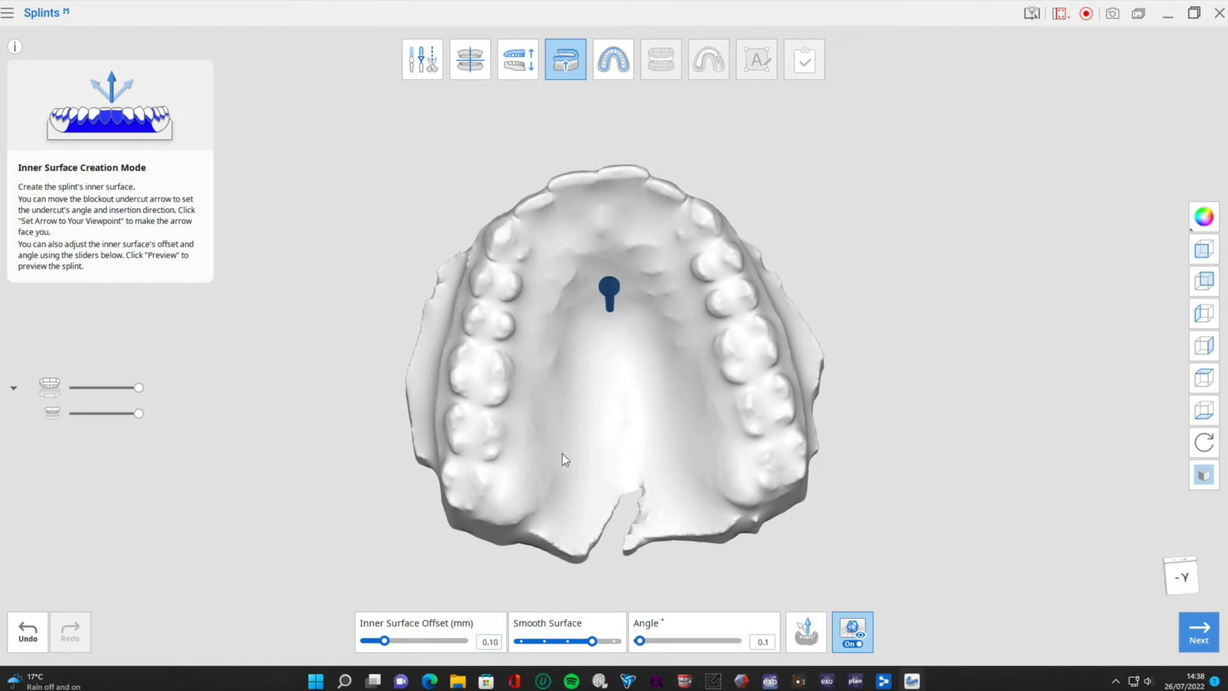
right_click_drag(717, 121, 733, 143)
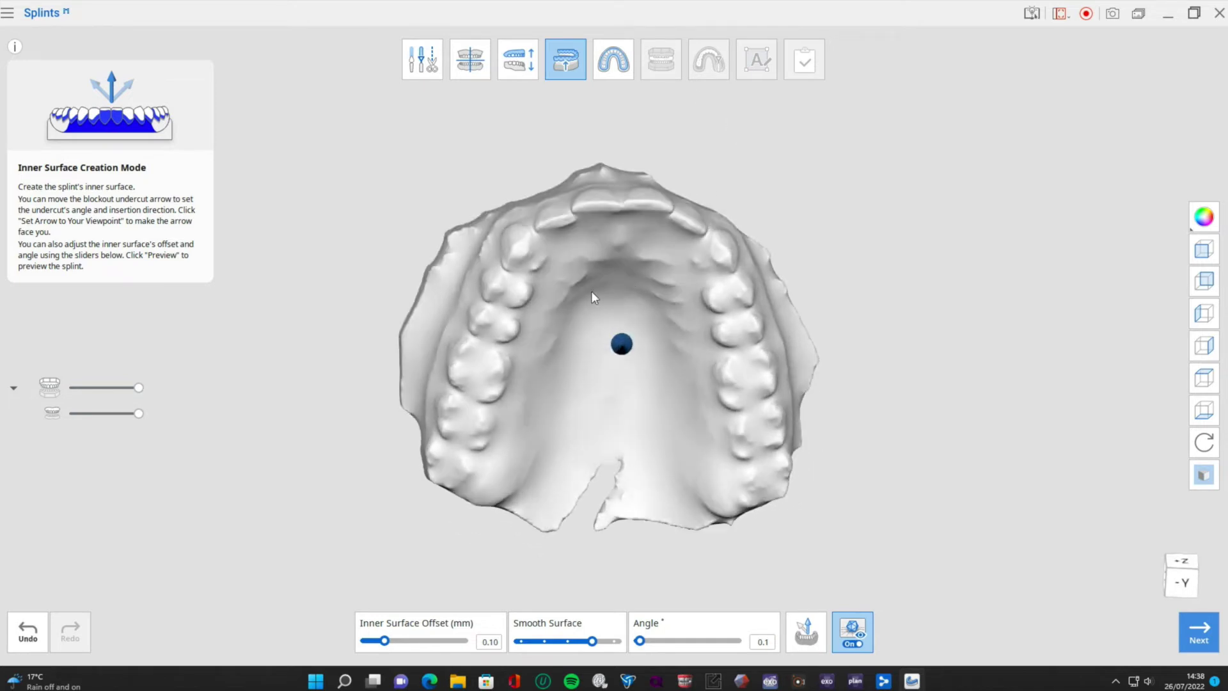
right_click_drag(591, 291, 593, 263)
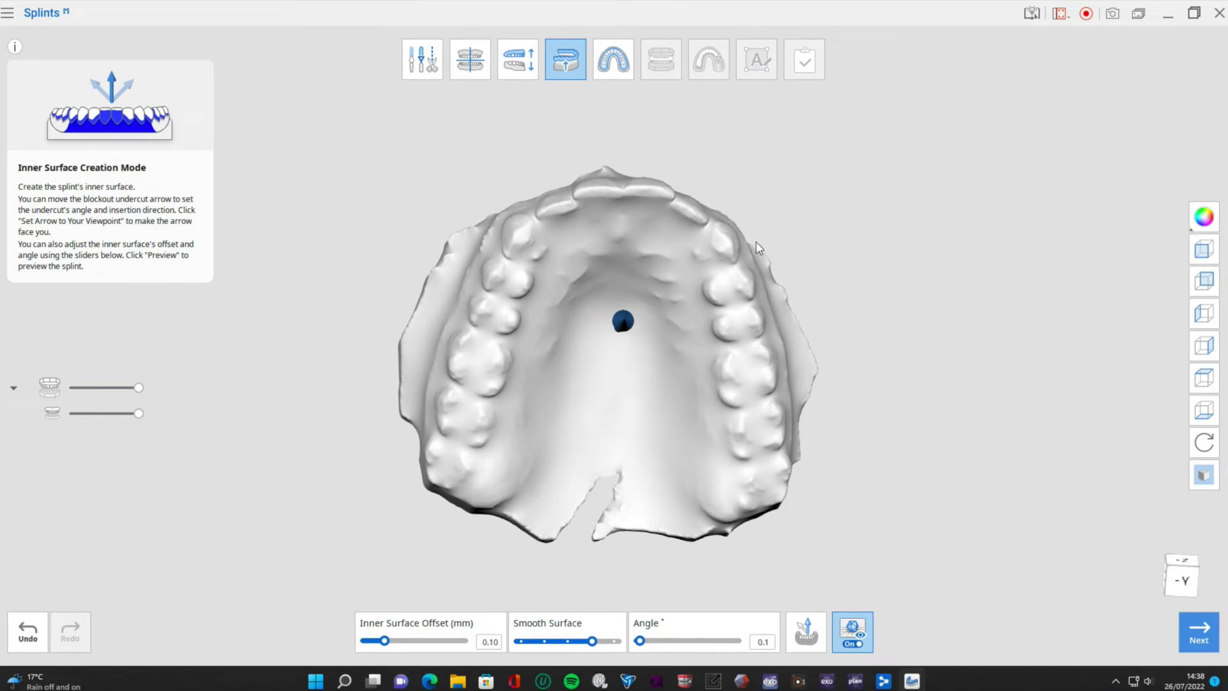
right_click_drag(762, 250, 750, 243)
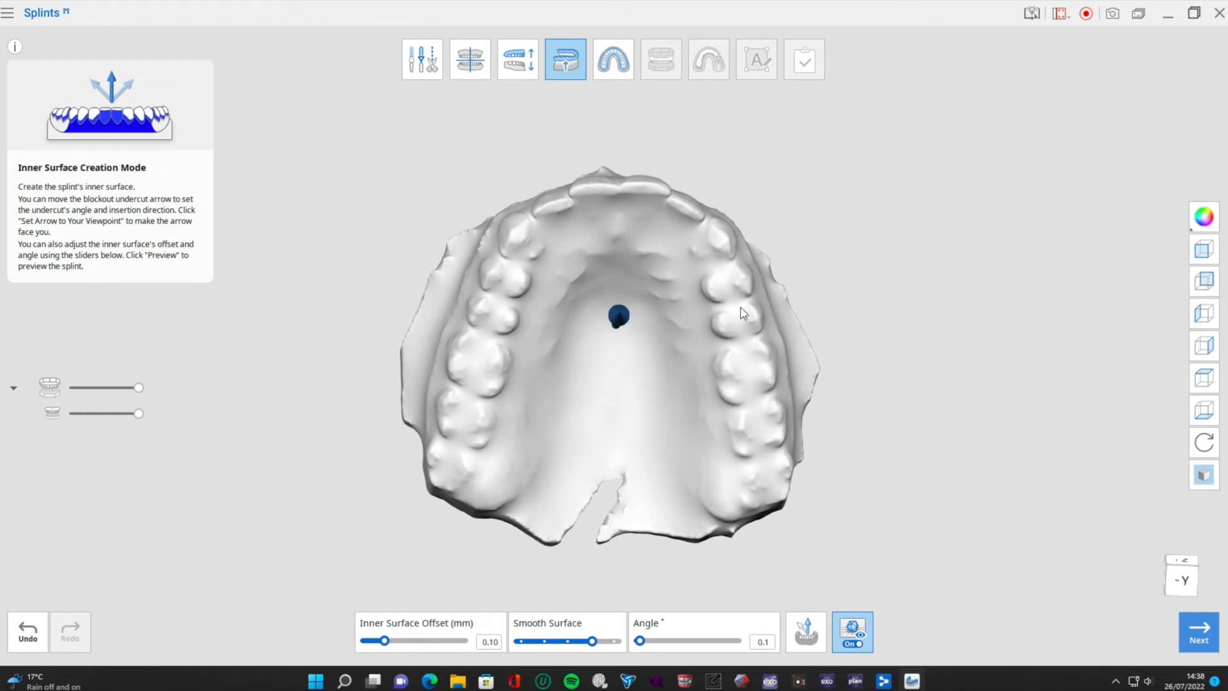
left_click(855, 645)
left_click(852, 632)
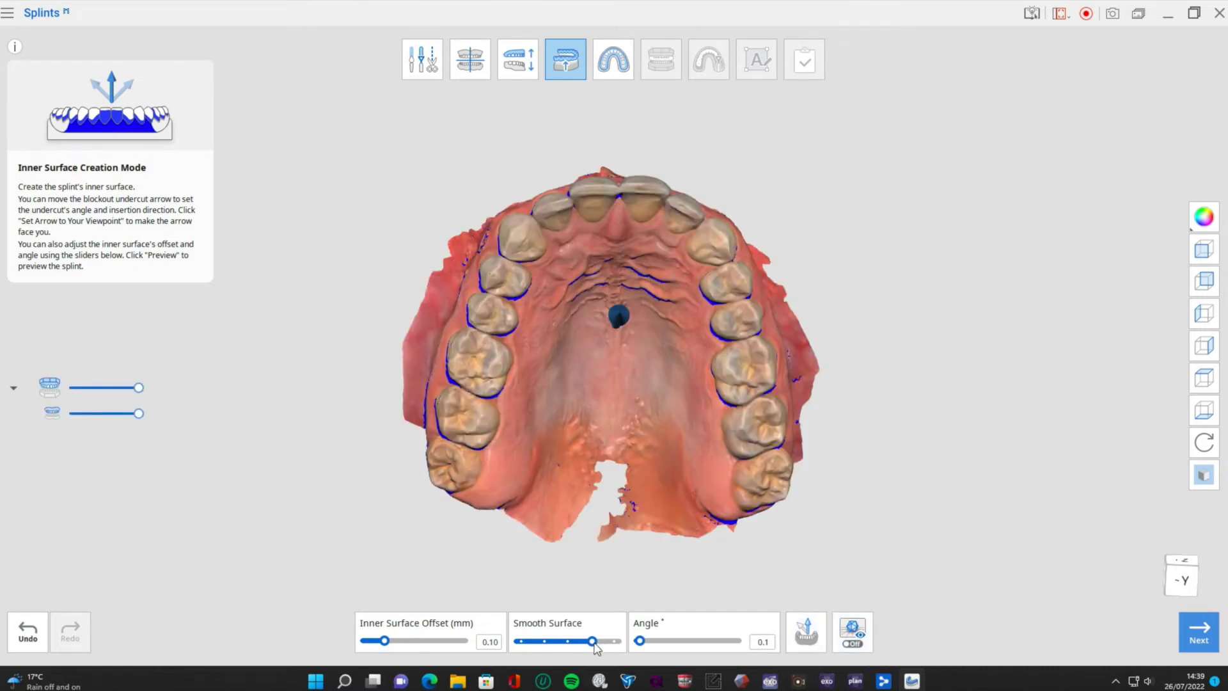
Step: Adjust the inner surface smoothing and open Outline Designation Mode
left_click_drag(580, 642, 572, 643)
left_click(609, 64)
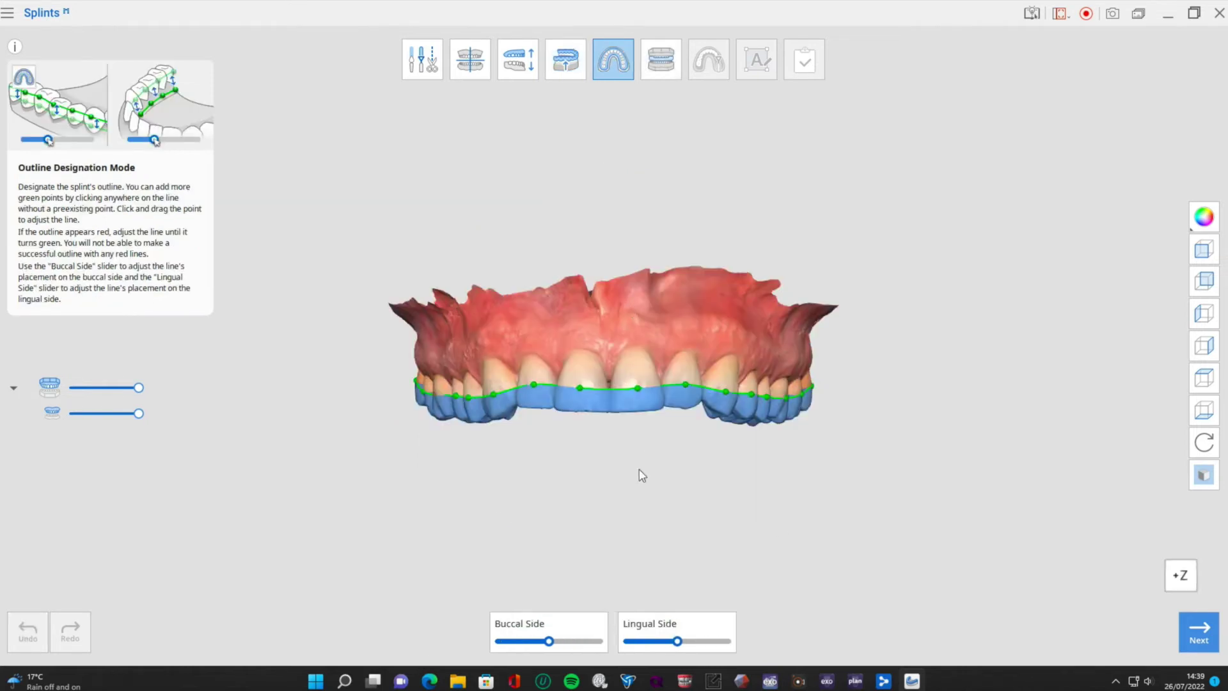
Step: Raise the buccal outline points on the patient's right side toward the gum margin, from the molars to the canine
right_click_drag(736, 492, 1070, 391)
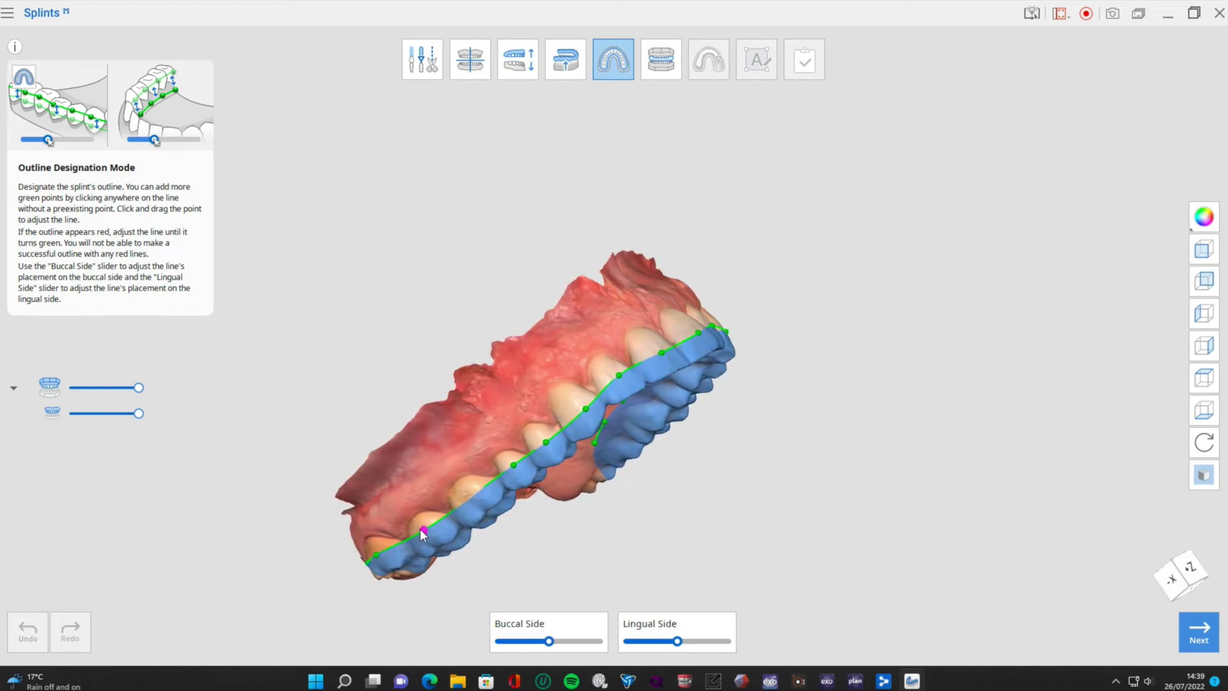
left_click_drag(419, 528, 411, 510)
right_click_drag(387, 540, 348, 485)
left_click_drag(370, 480, 369, 461)
left_click_drag(498, 410, 485, 389)
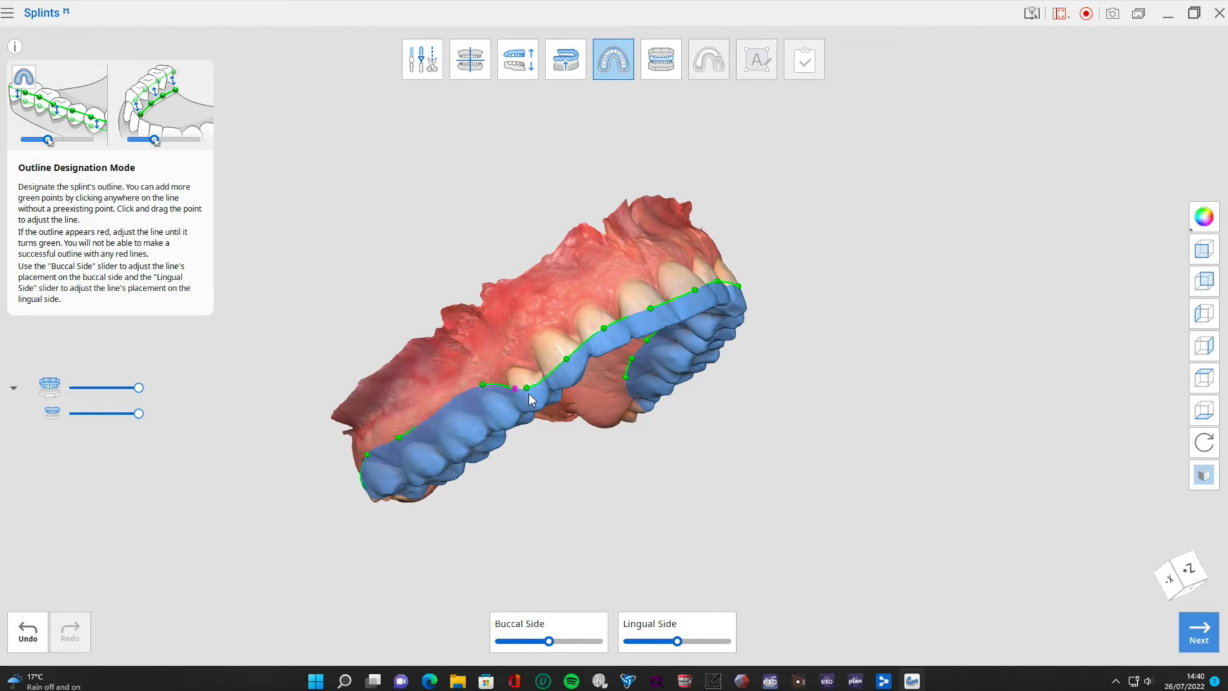
left_click_drag(519, 362, 520, 360)
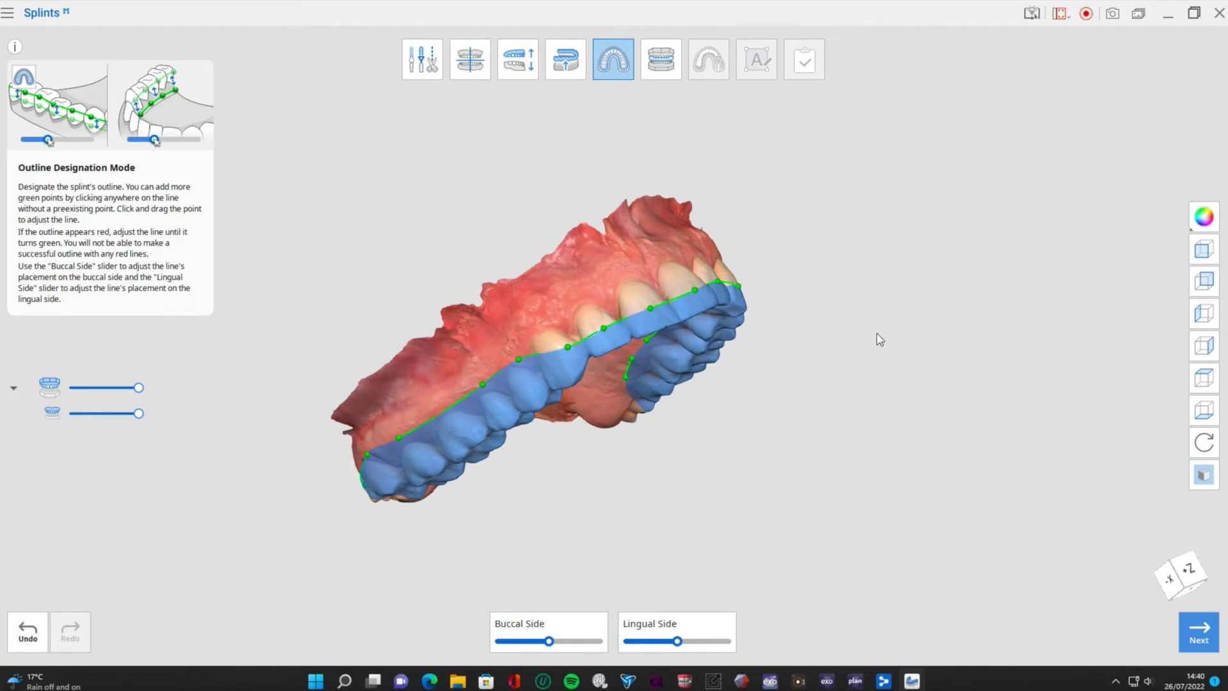
Step: Raise the buccal outline points on the patient's left side toward the gum margin, along the premolars and molars
right_click_drag(878, 340, 554, 383)
mouse_move(666, 390)
right_mouse_down()
mouse_move(807, 392)
mouse_move(661, 411)
right_mouse_up()
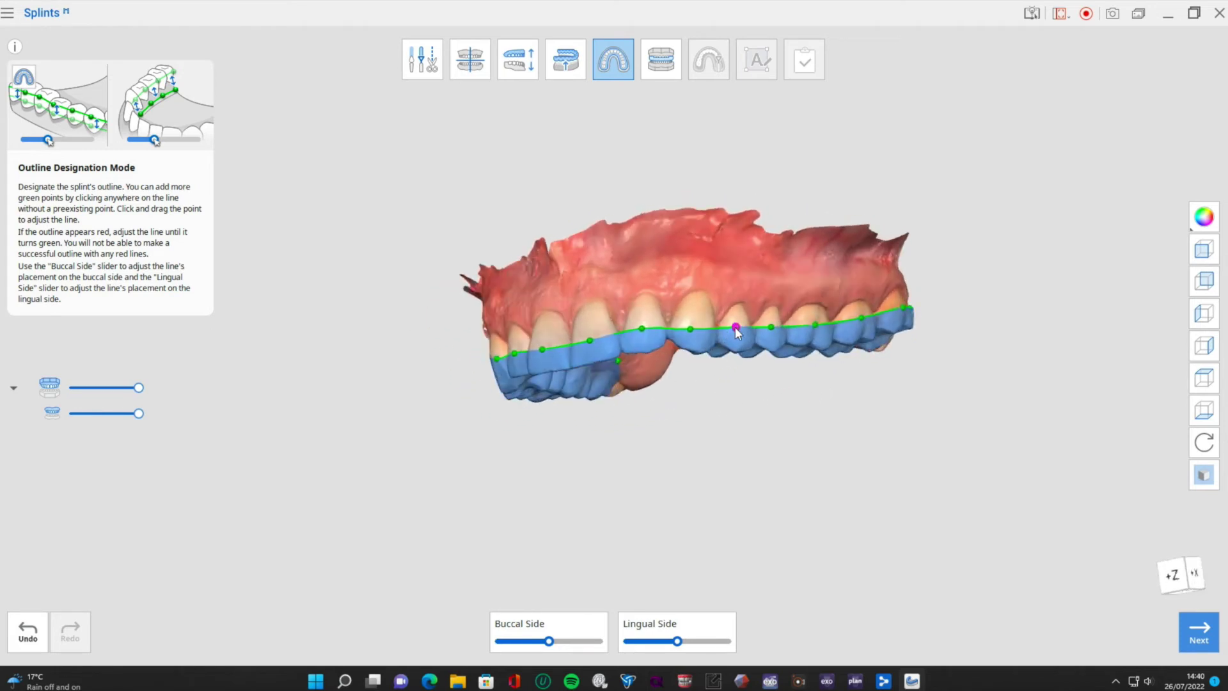
left_click(748, 298)
left_click(815, 326)
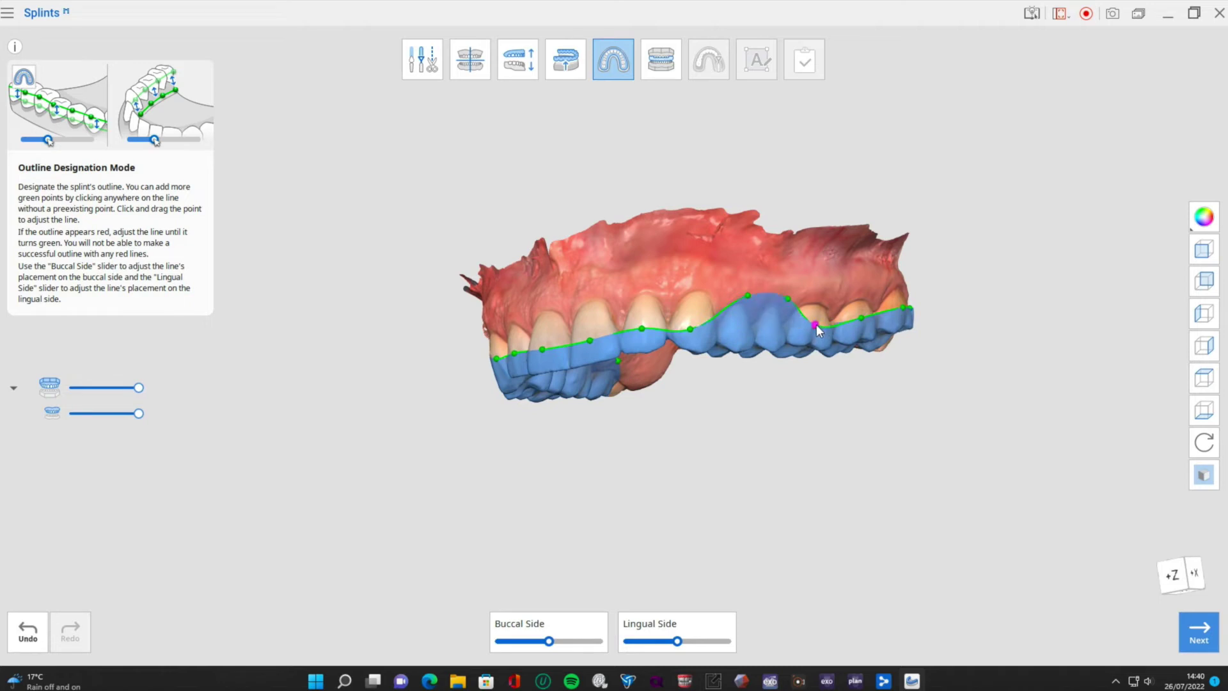
left_click(862, 319)
Step: Refine the lingual outline points behind the molars on both sides and even out the line behind the anterior teeth
right_click_drag(750, 375, 790, 211)
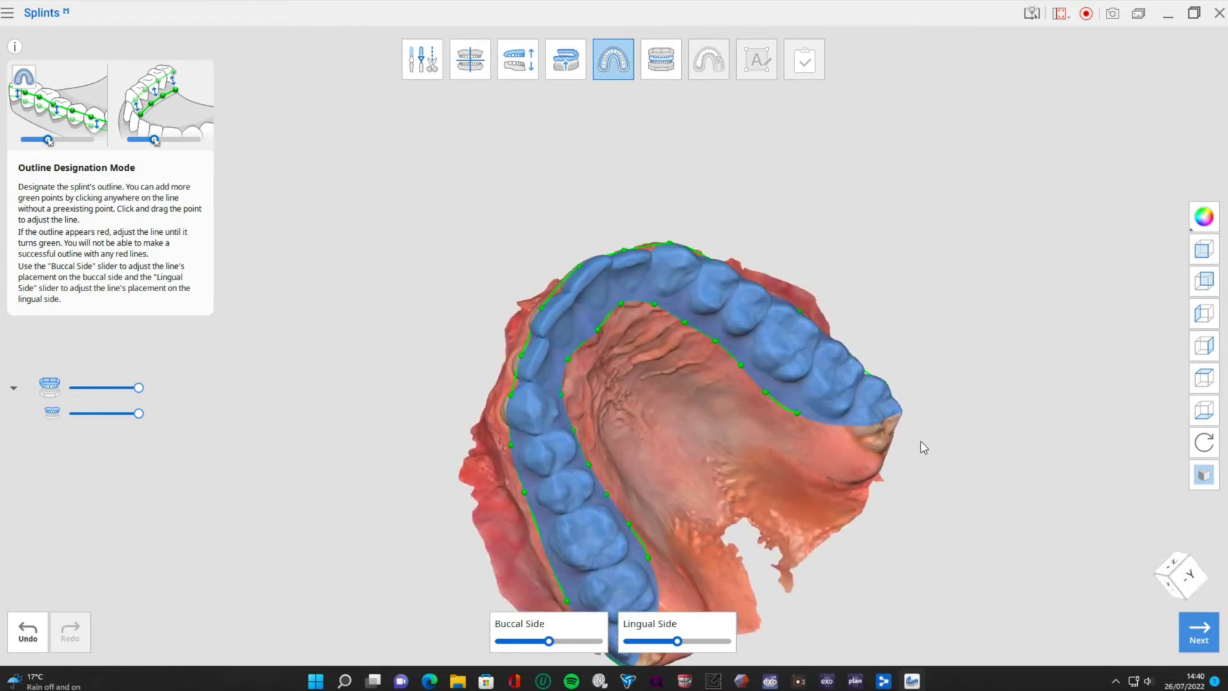
right_click_drag(891, 559, 652, 460)
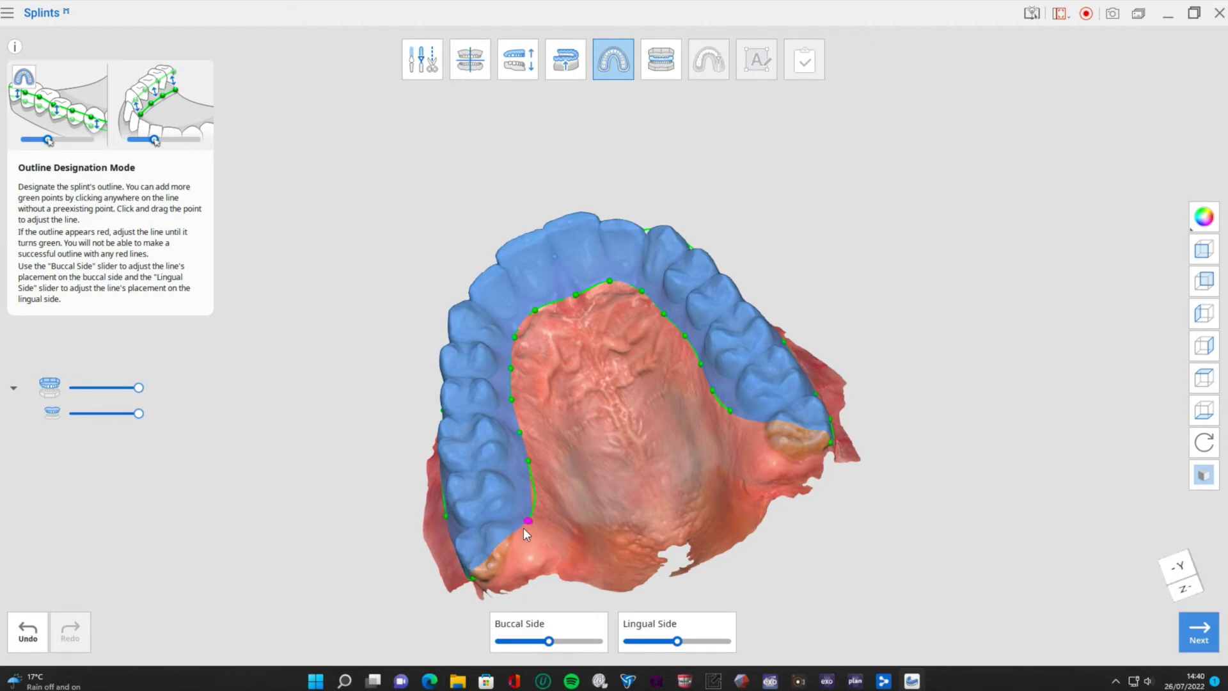
right_click_drag(761, 419, 750, 406)
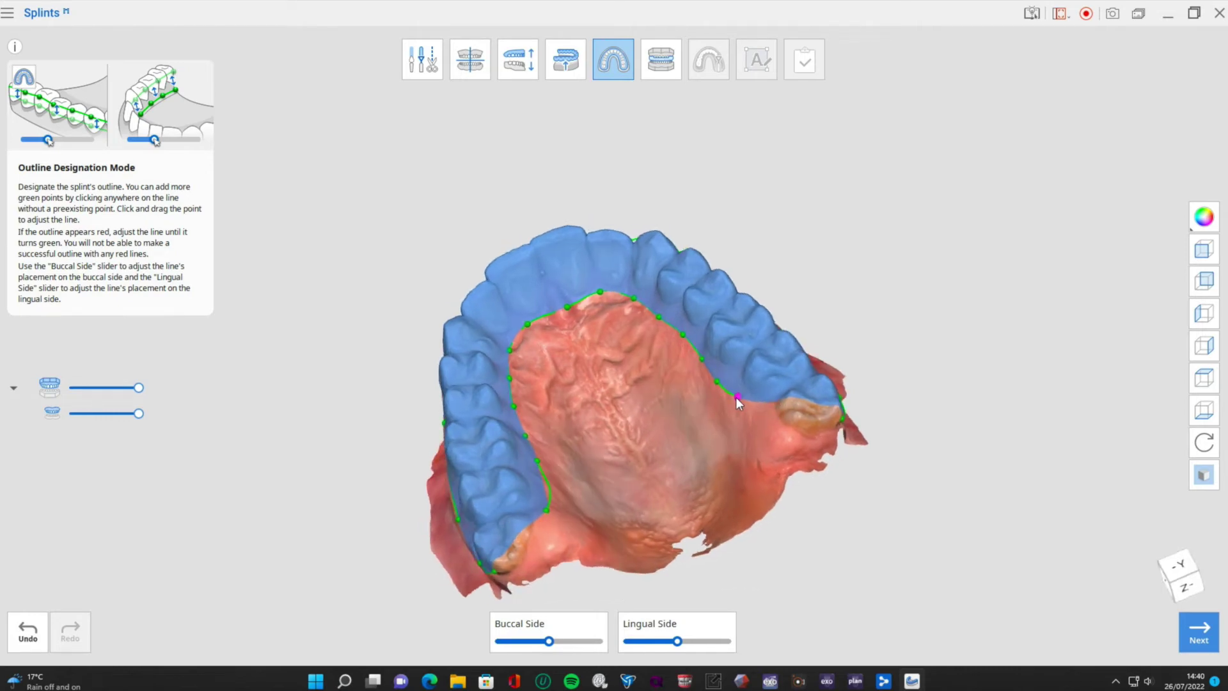
left_click_drag(762, 412, 764, 412)
right_click_drag(827, 271, 857, 374)
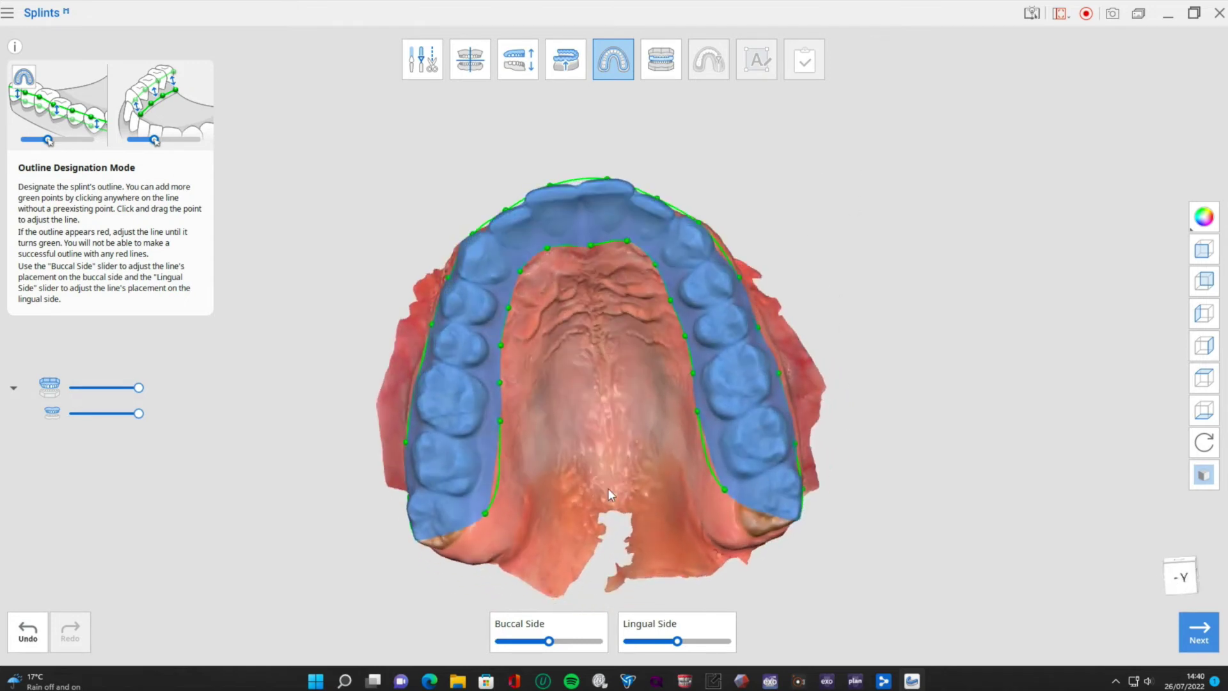
right_click_drag(535, 121, 528, 295)
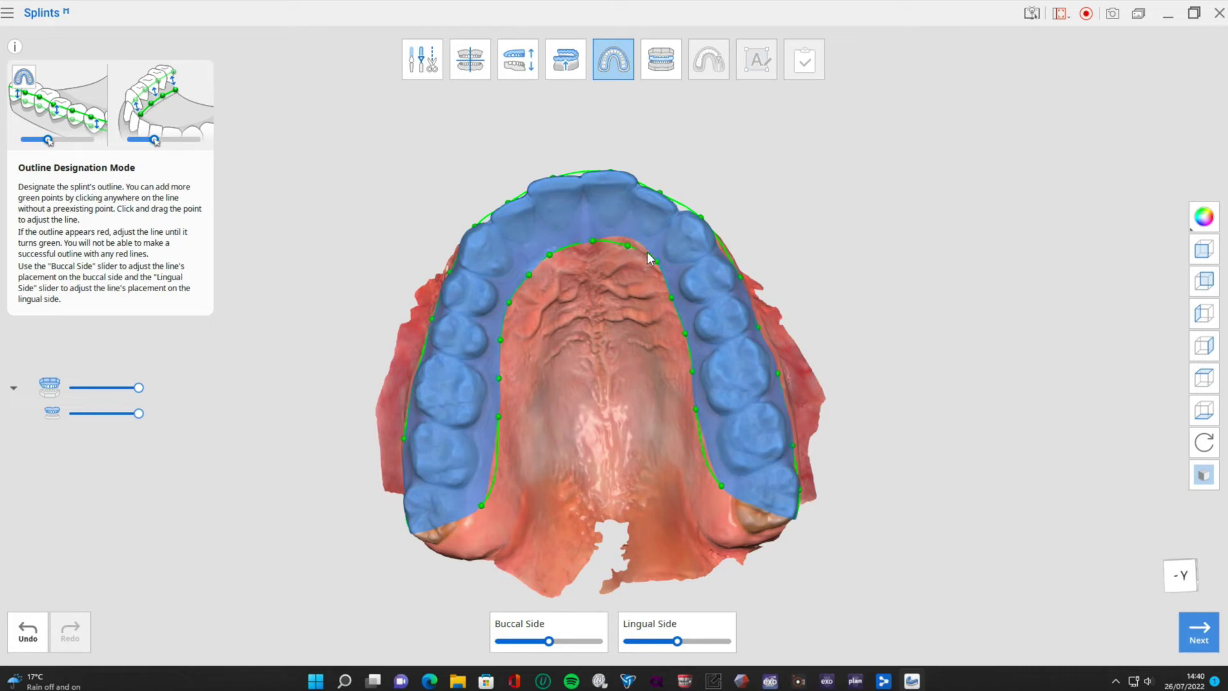
right_click_drag(852, 225, 660, 402)
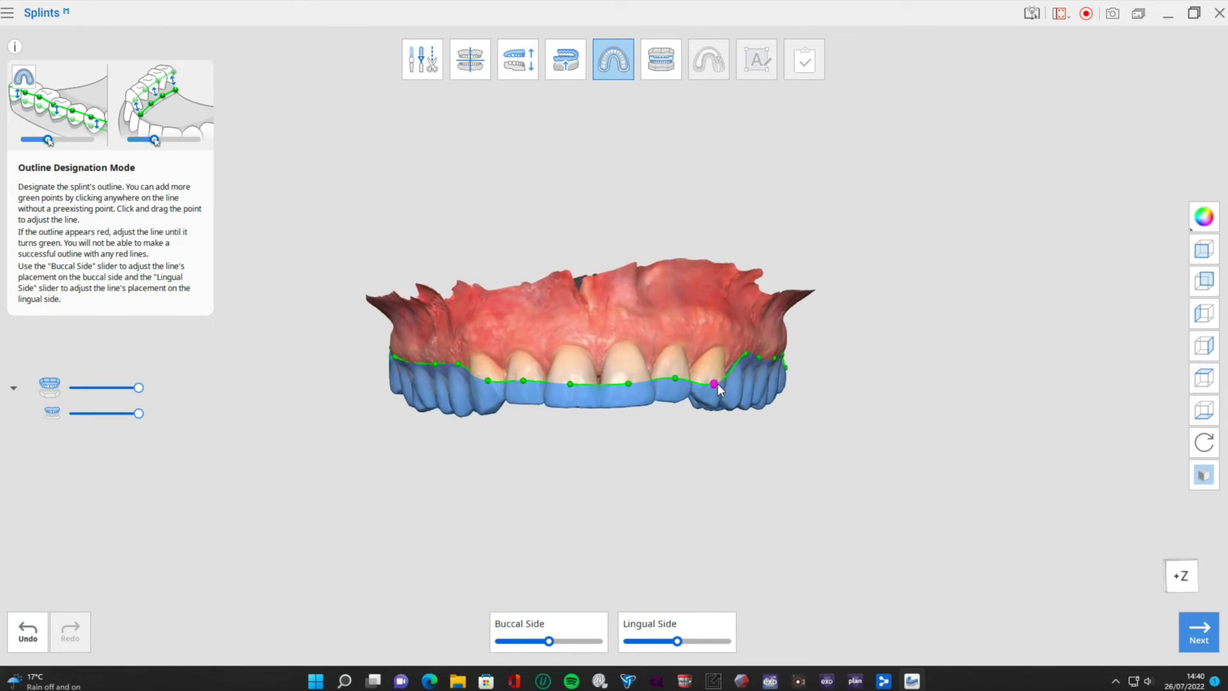
Step: Check the splint outline all around, generate the outer surface from it, and inspect its coverage of the last molar
right_click_drag(578, 486, 607, 347)
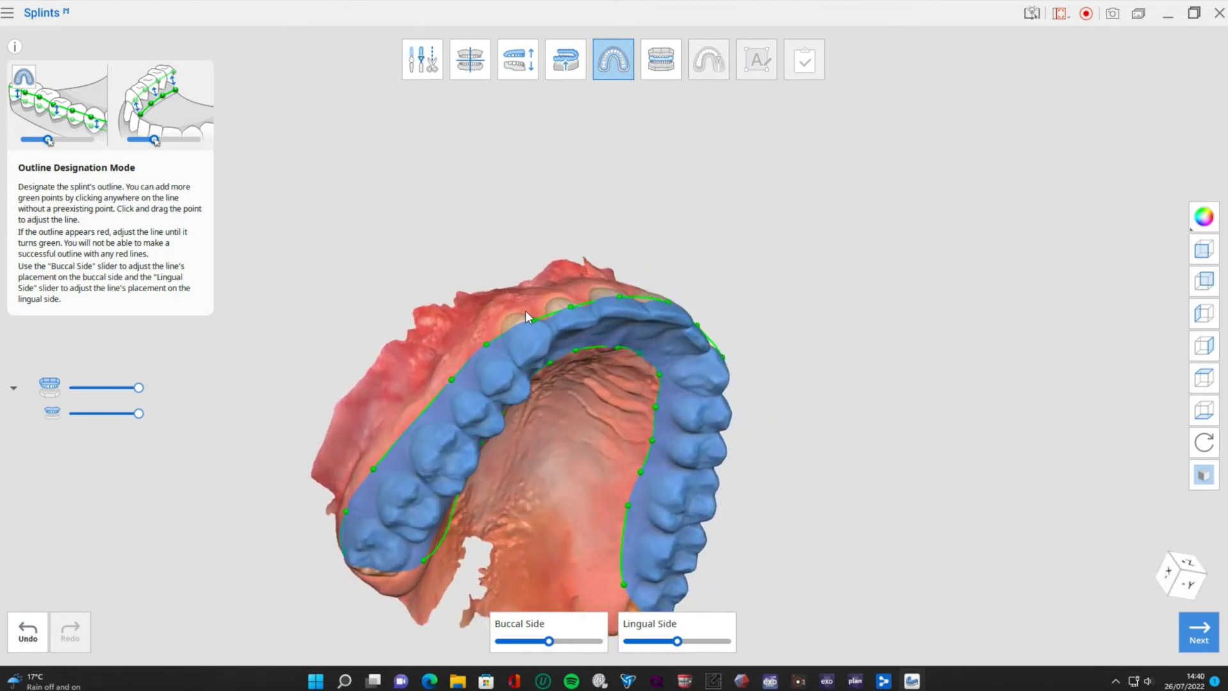
right_click_drag(819, 271, 609, 181)
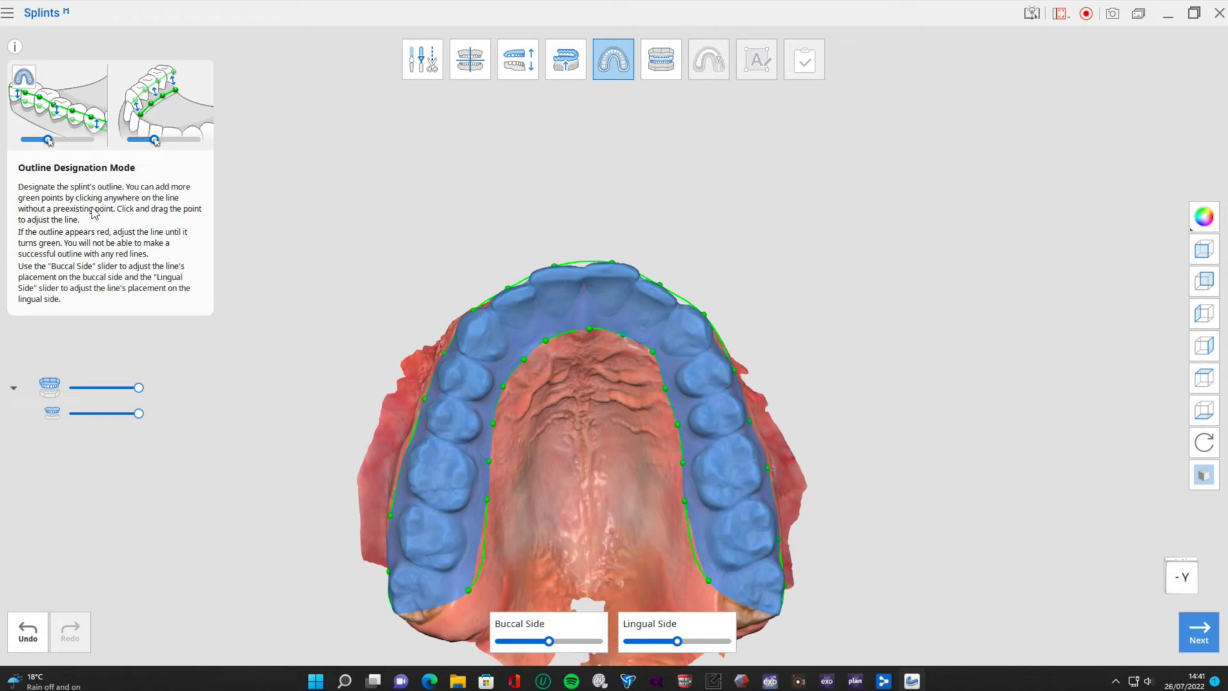
right_click_drag(342, 329, 412, 389)
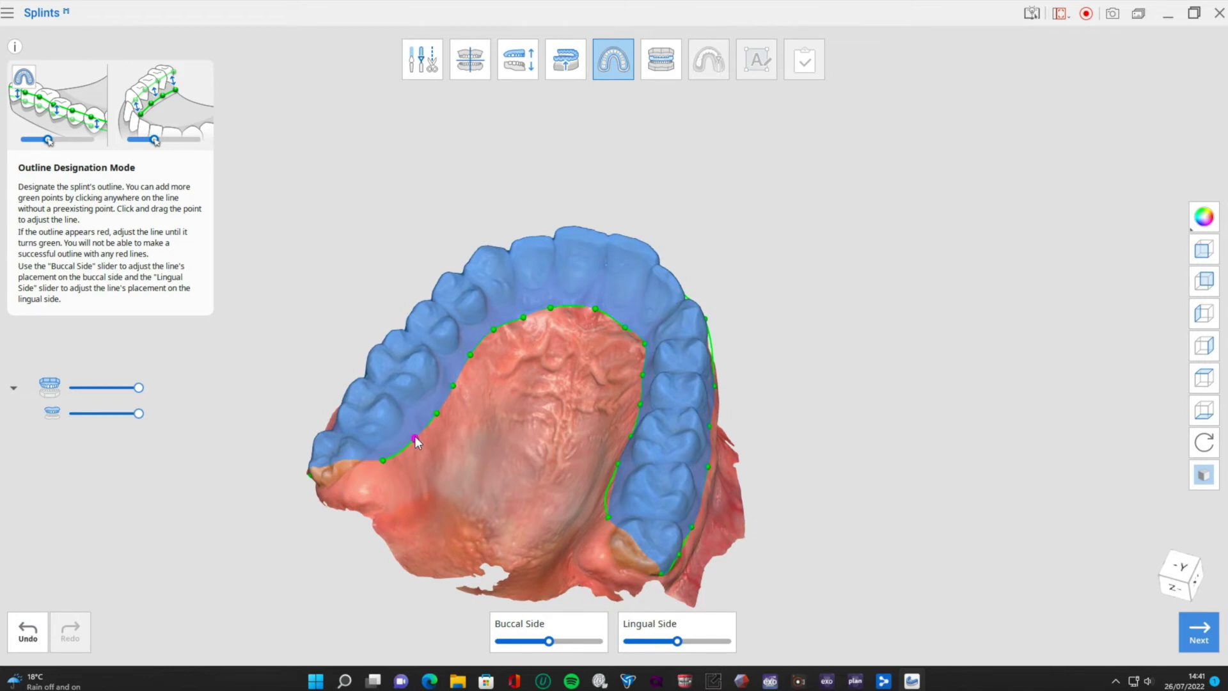
right_click_drag(417, 220, 533, 214)
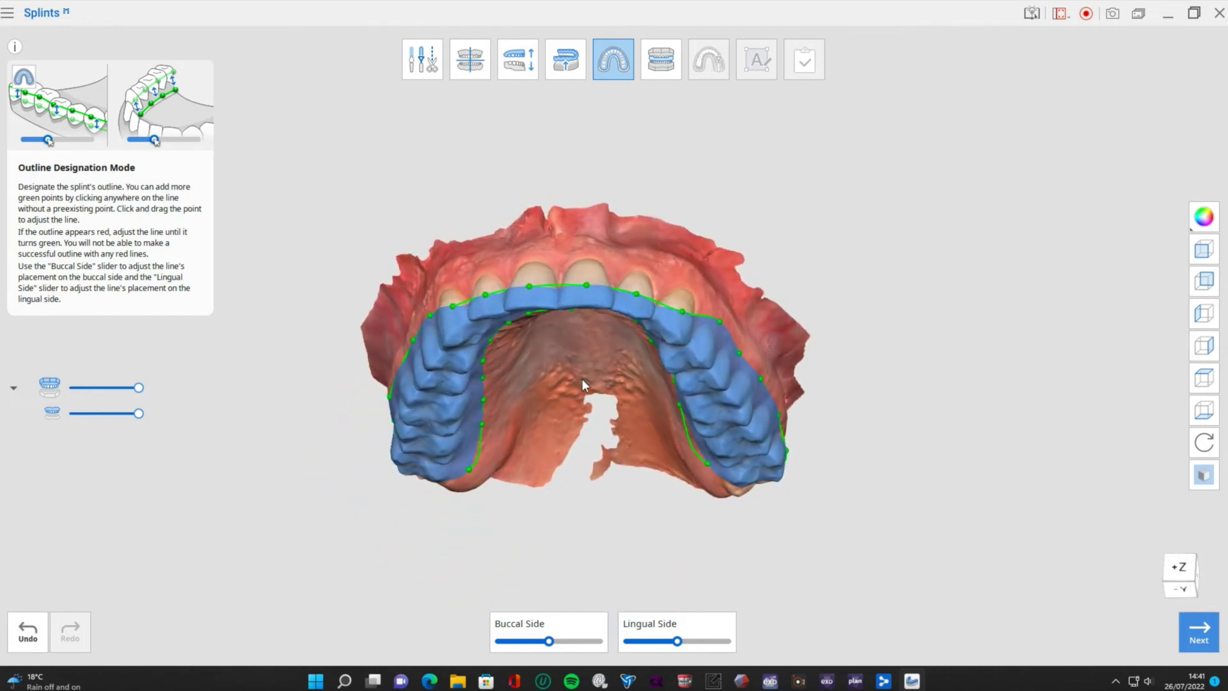
left_click(669, 61)
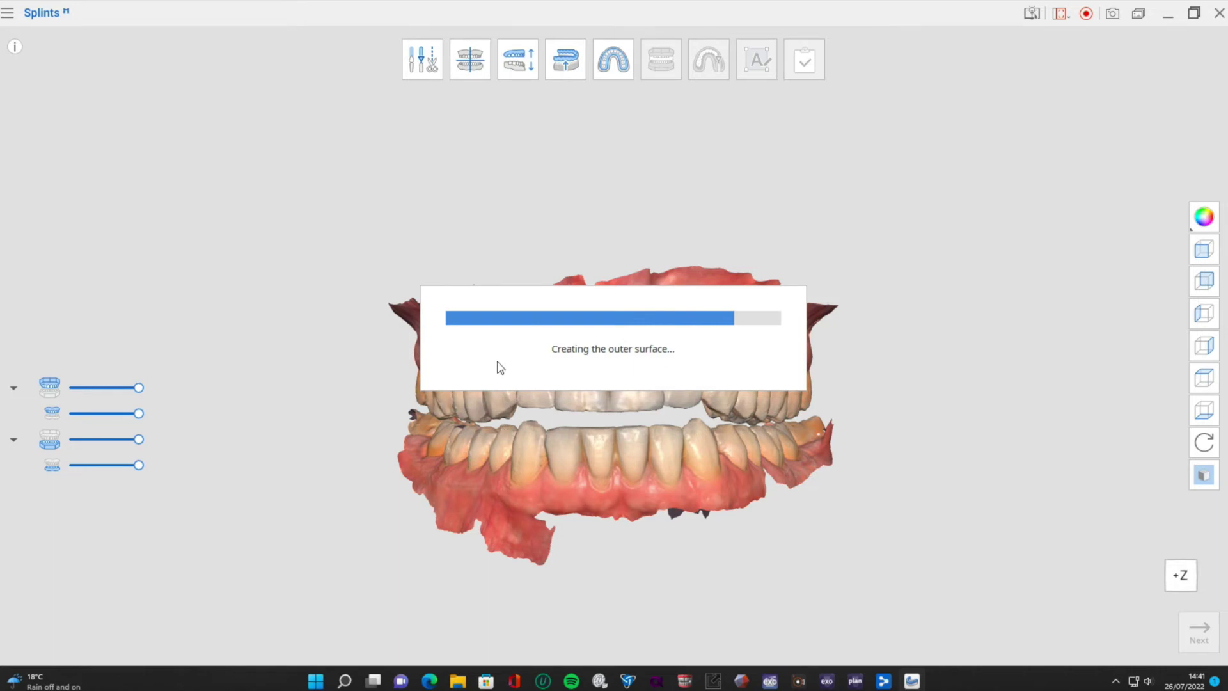
right_click_drag(625, 499, 659, 510)
right_click_drag(902, 383, 894, 440)
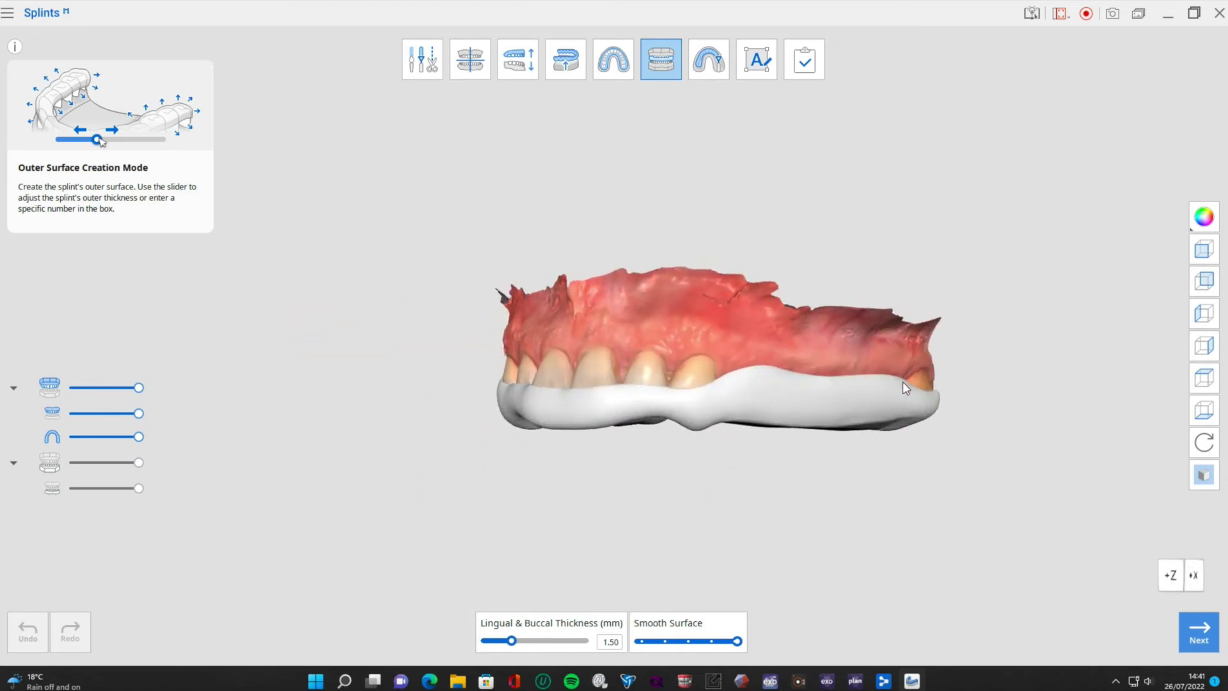
Step: Return to Outline Designation Mode, discarding the generated splint, and raise the buccal outline on the patient's left side over the last molar and neighbouring teeth
left_click(625, 74)
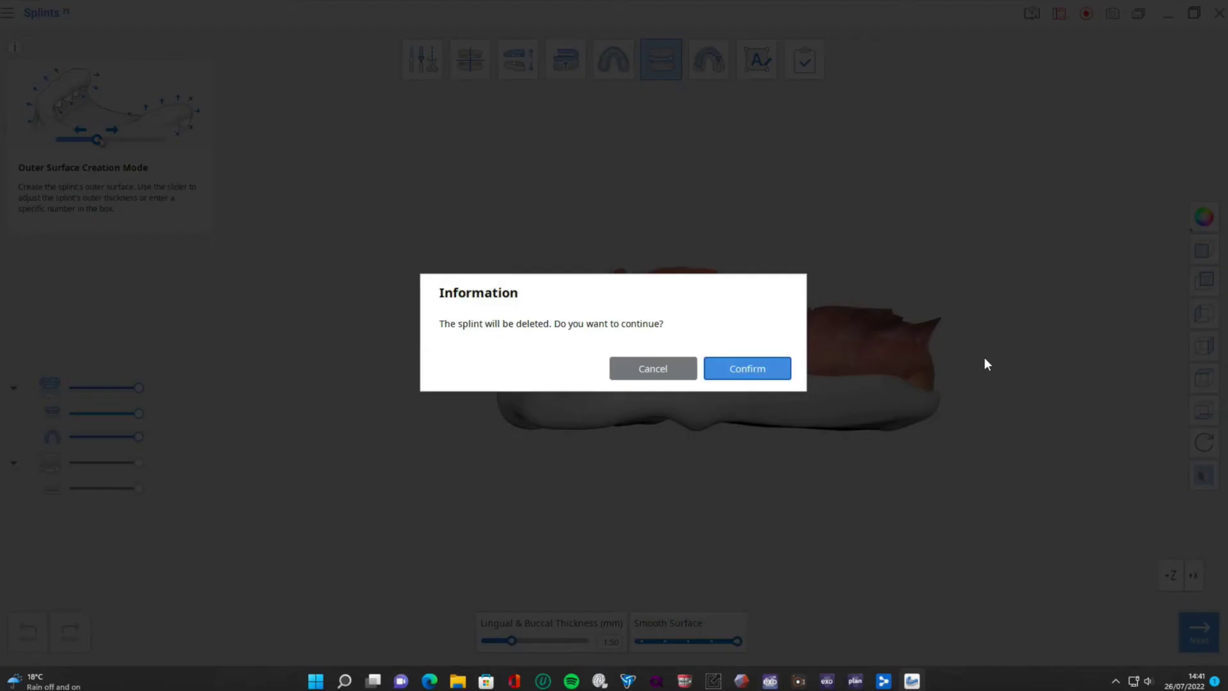
left_click(744, 366)
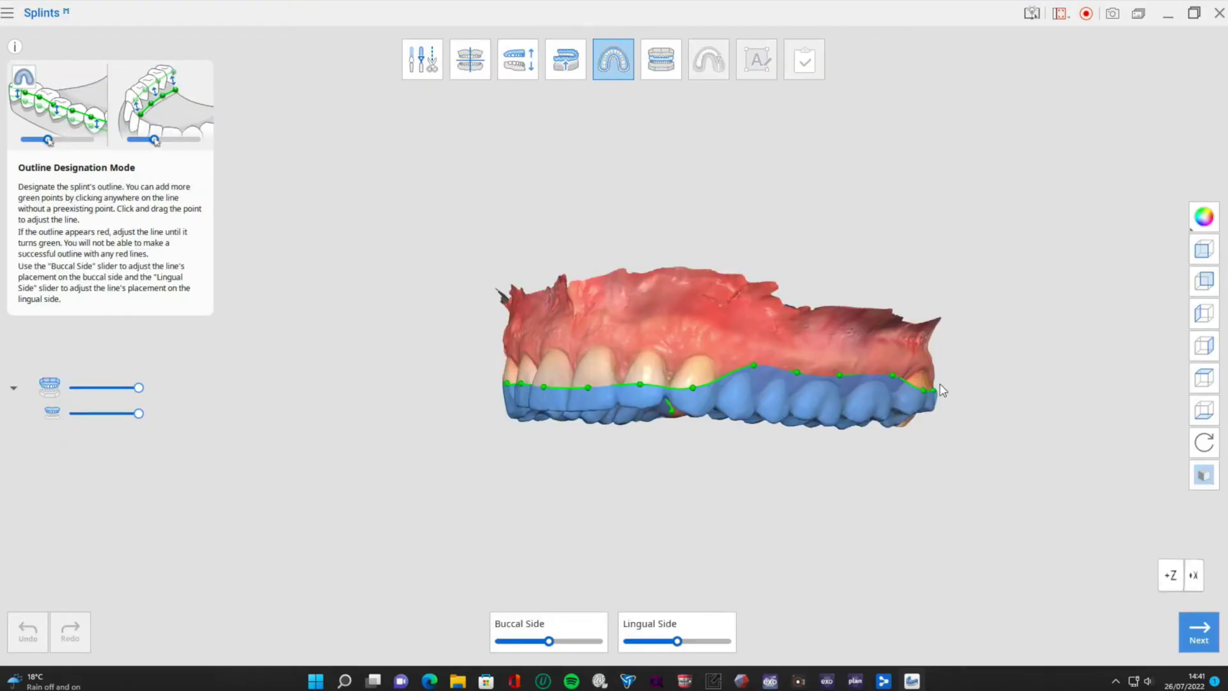
right_click_drag(1003, 383, 937, 380)
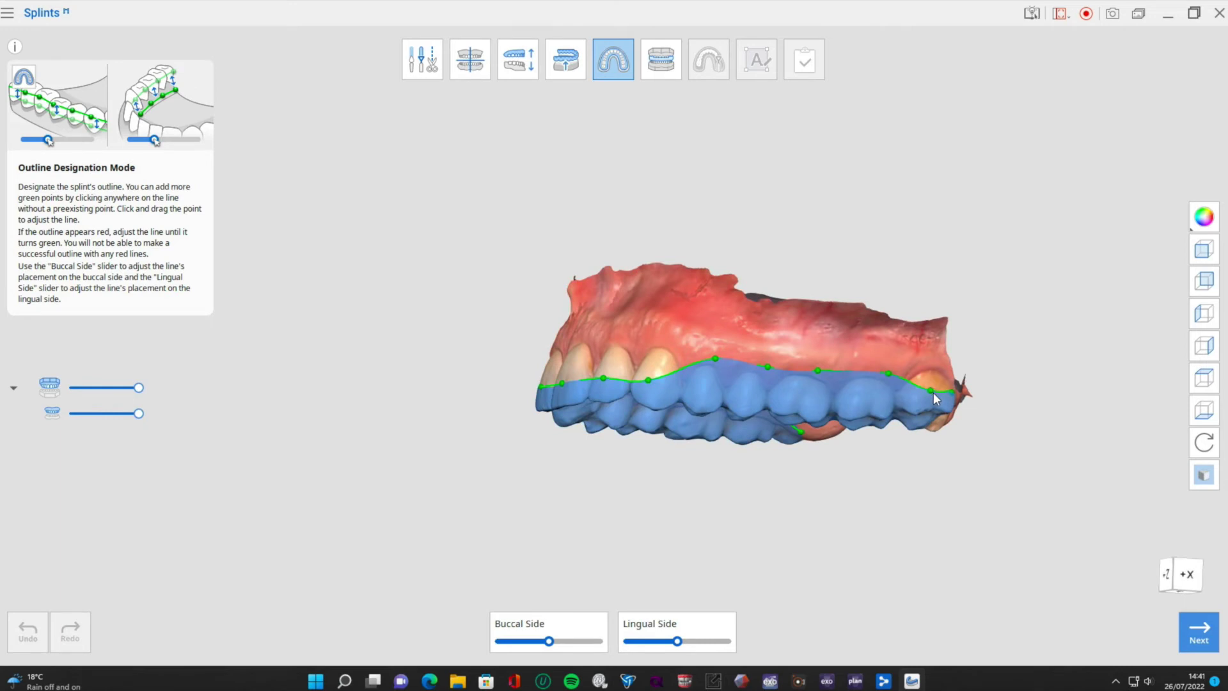
left_click_drag(933, 367, 934, 364)
left_click_drag(816, 368, 768, 361)
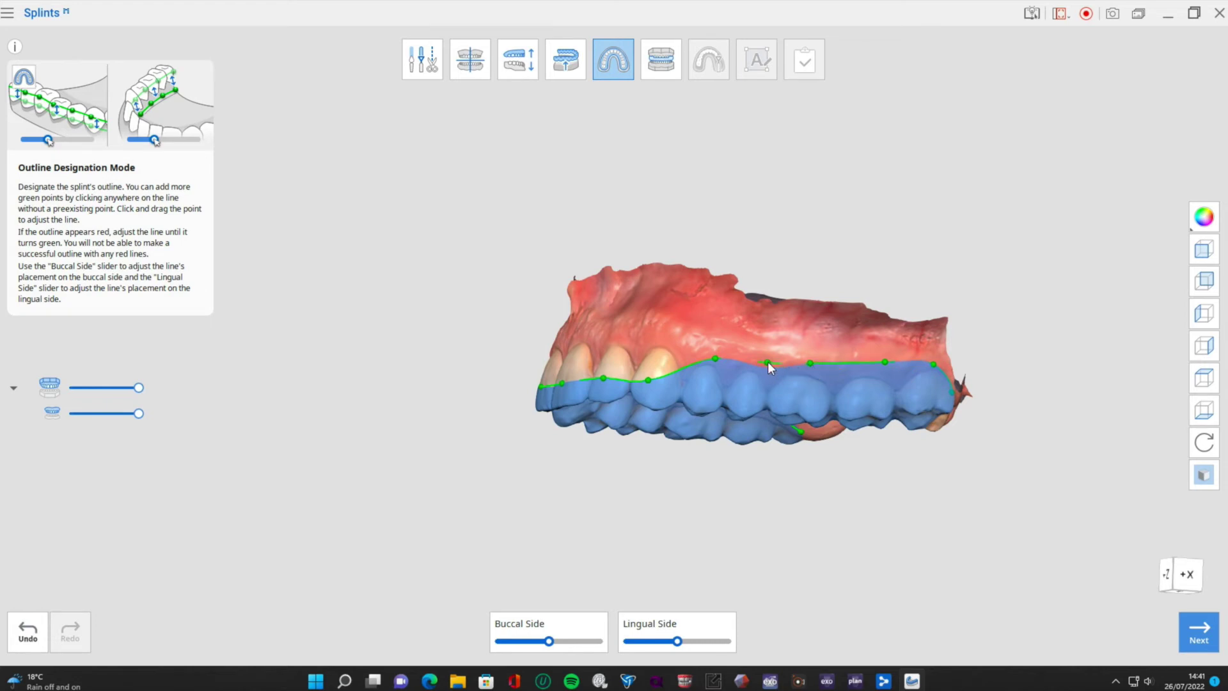
Step: Raise the buccal outline point beside the molars on the patient's right side slightly toward the gum
right_click_drag(362, 325, 1024, 357)
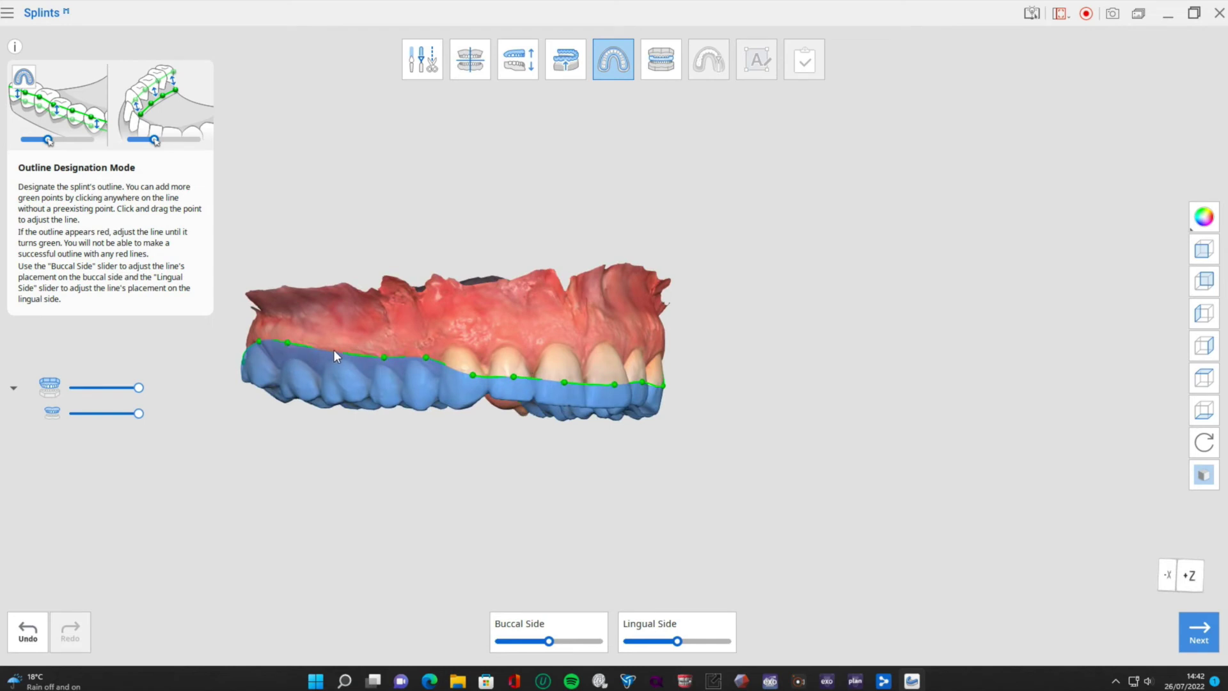
left_click_drag(382, 356, 382, 352)
right_click_drag(825, 375, 612, 235)
middle_click_drag(612, 239, 616, 282)
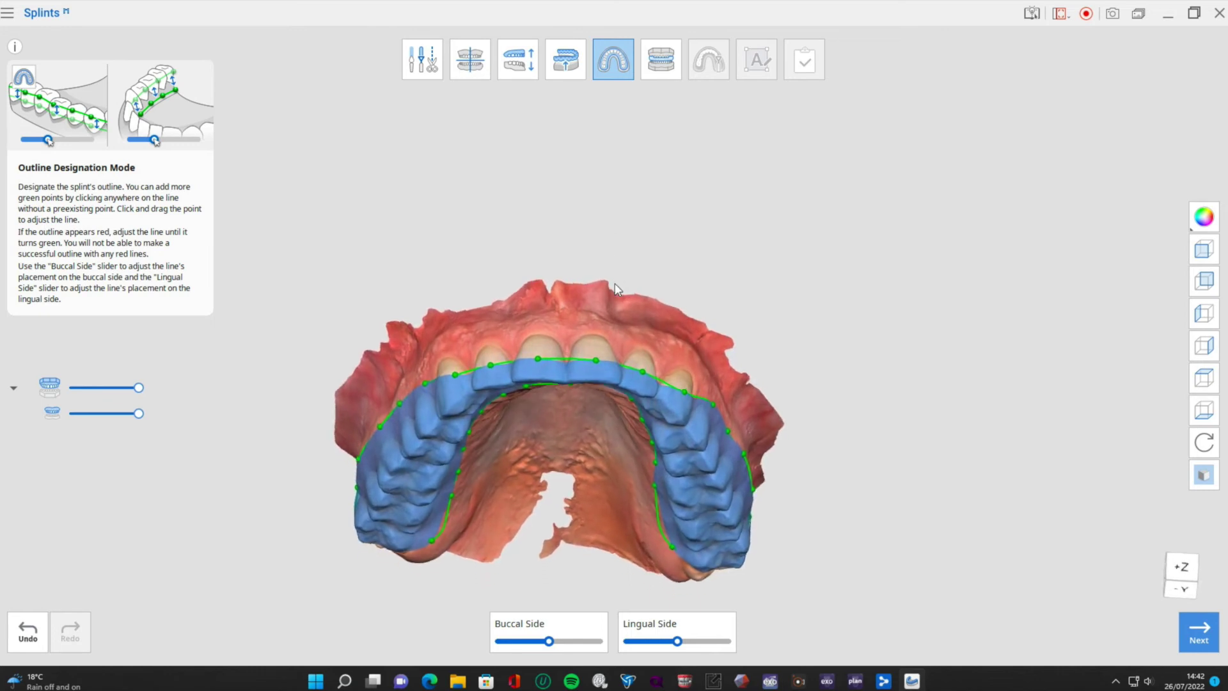
Step: Generate the splint's outer surface from the corrected outline and inspect it from the front and the occlusal side
right_click_drag(616, 282, 617, 324)
left_click(661, 59)
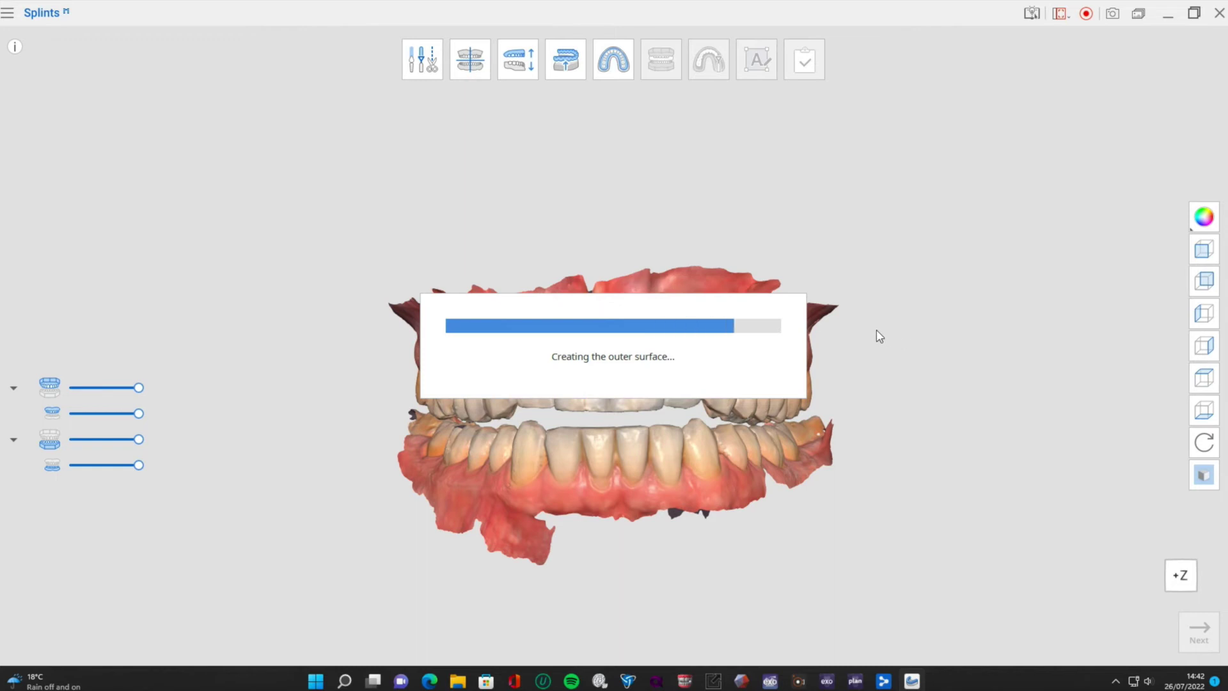
mouse_move(646, 546)
right_mouse_down()
mouse_move(619, 455)
mouse_move(650, 286)
mouse_move(634, 425)
mouse_move(644, 538)
right_mouse_up()
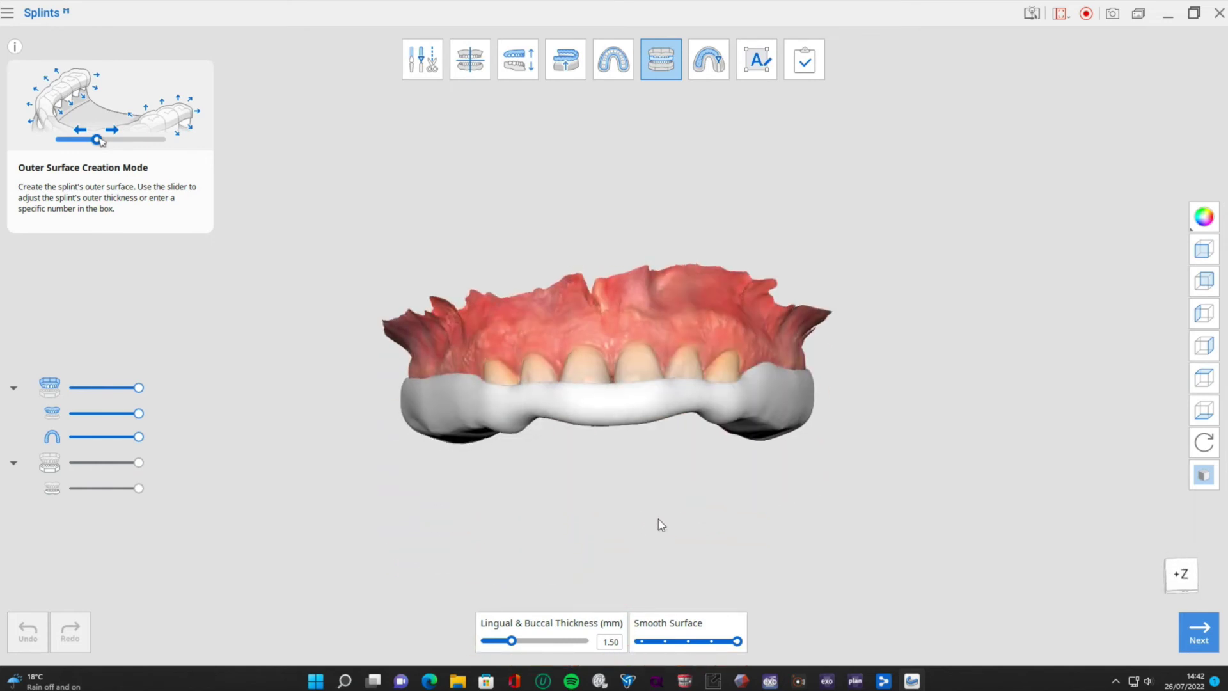
right_click_drag(561, 528, 573, 353)
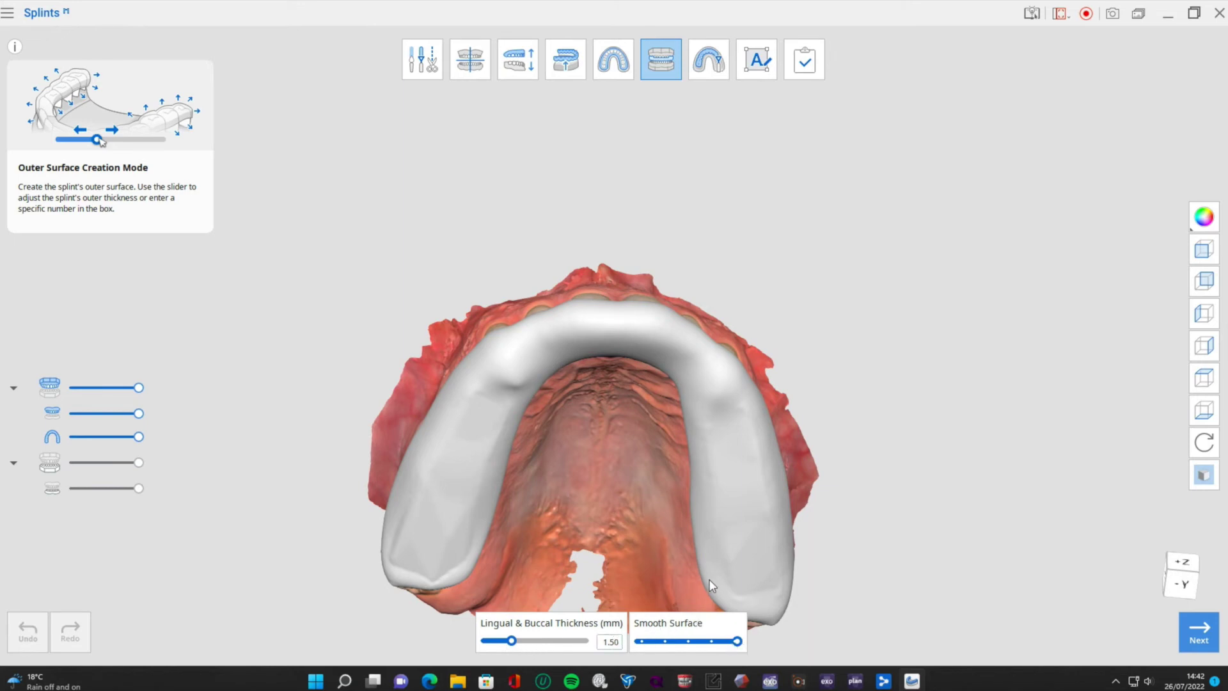
Step: Lower the outer surface's Smooth Surface setting one level at a time to the second-lowest level and check the splint
left_click_drag(737, 642, 709, 646)
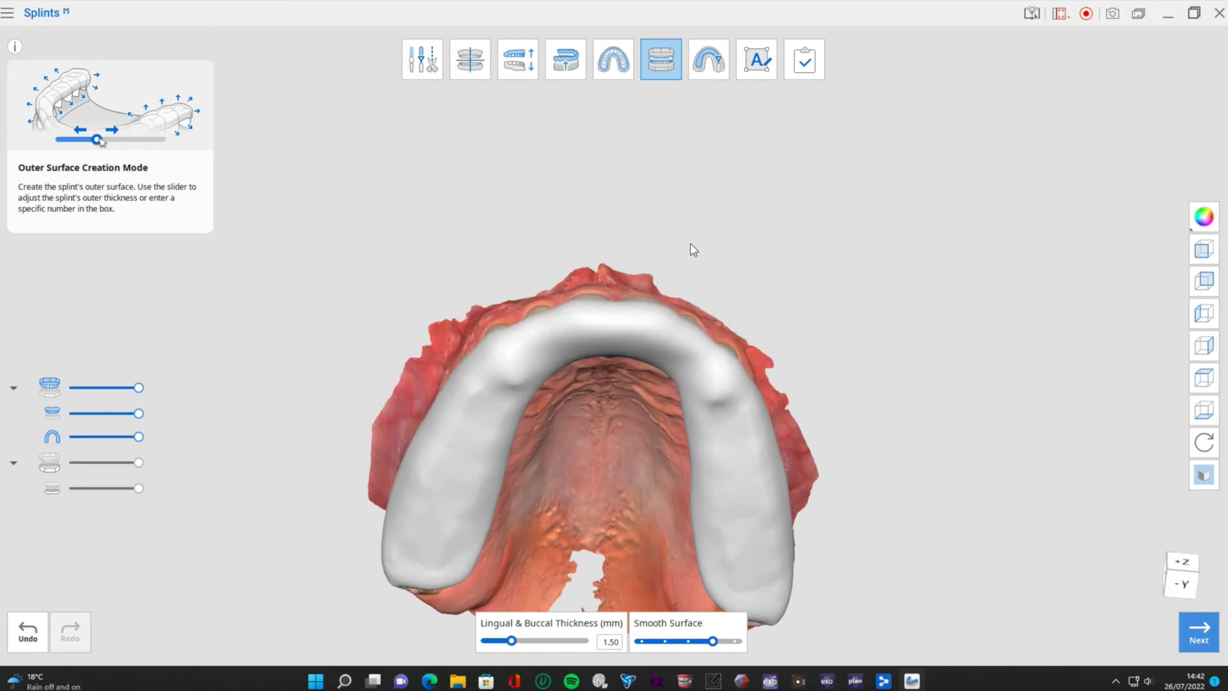
right_click_drag(697, 224, 601, 235)
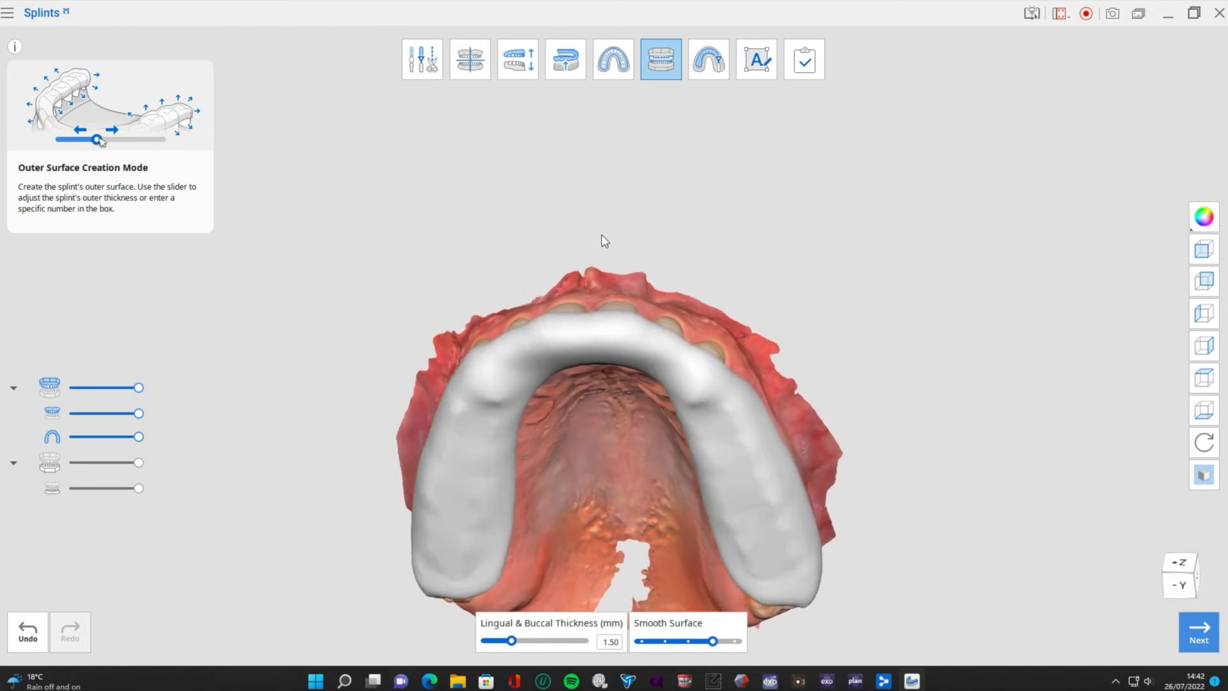
left_click_drag(714, 642, 689, 642)
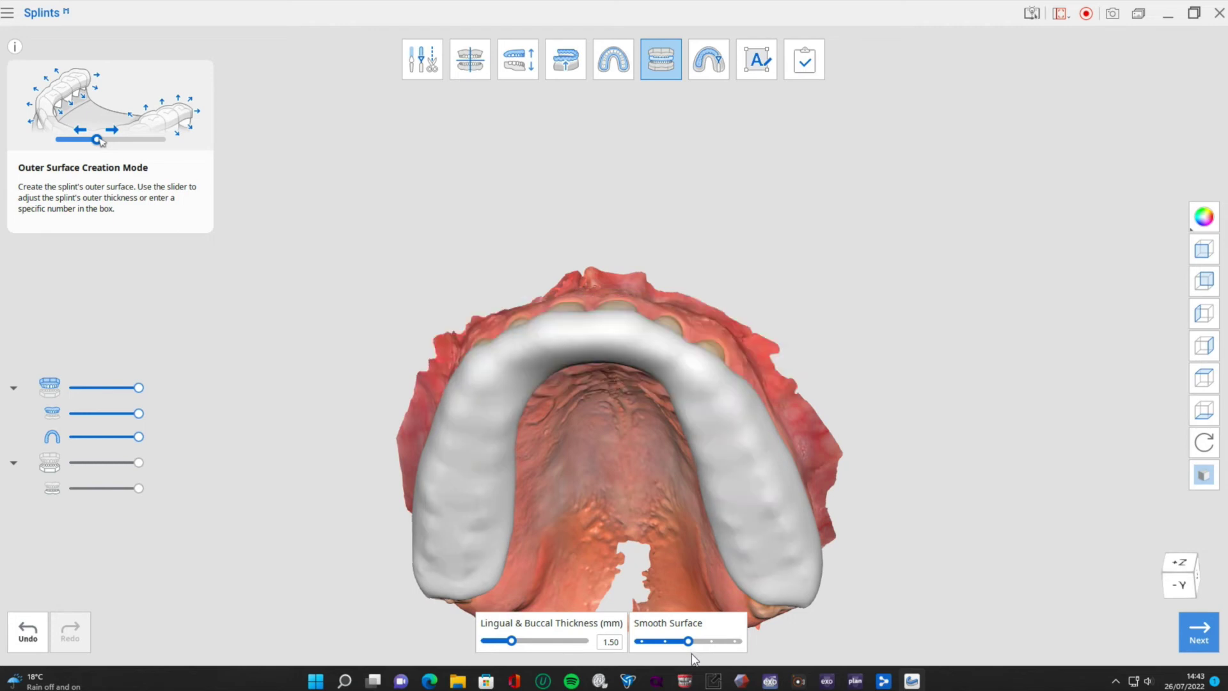
left_click_drag(689, 642, 665, 647)
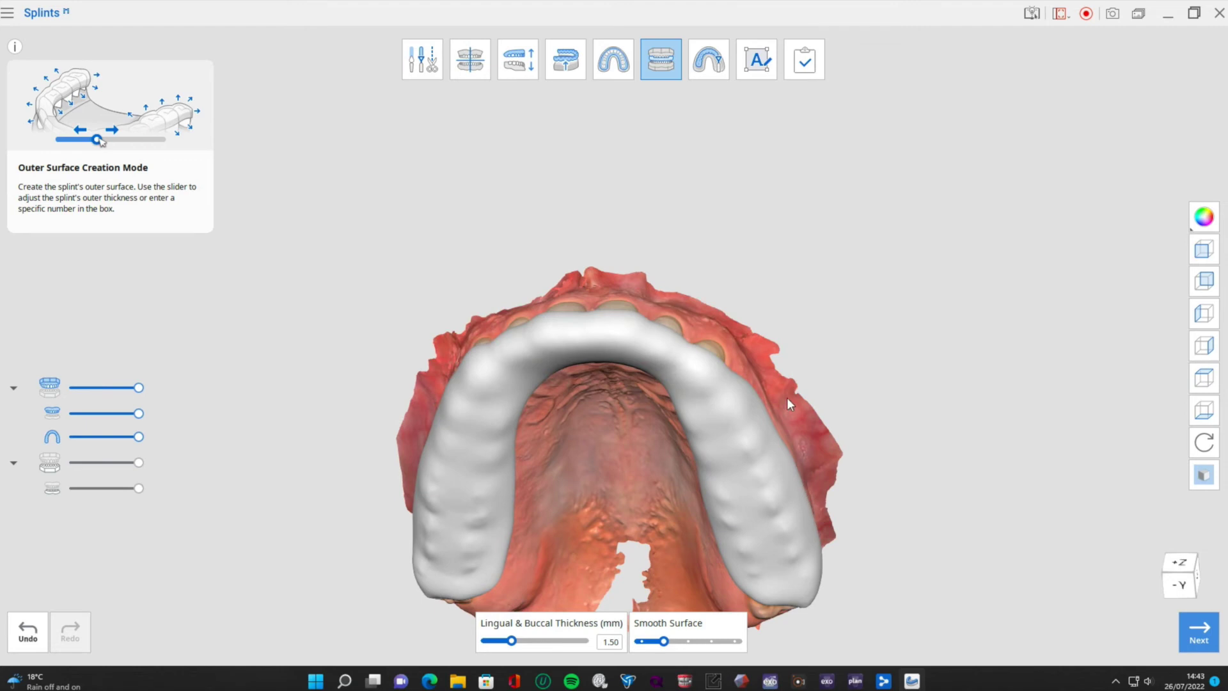
right_click_drag(617, 281, 690, 351)
right_click_drag(664, 557, 655, 597)
right_click_drag(536, 474, 521, 486)
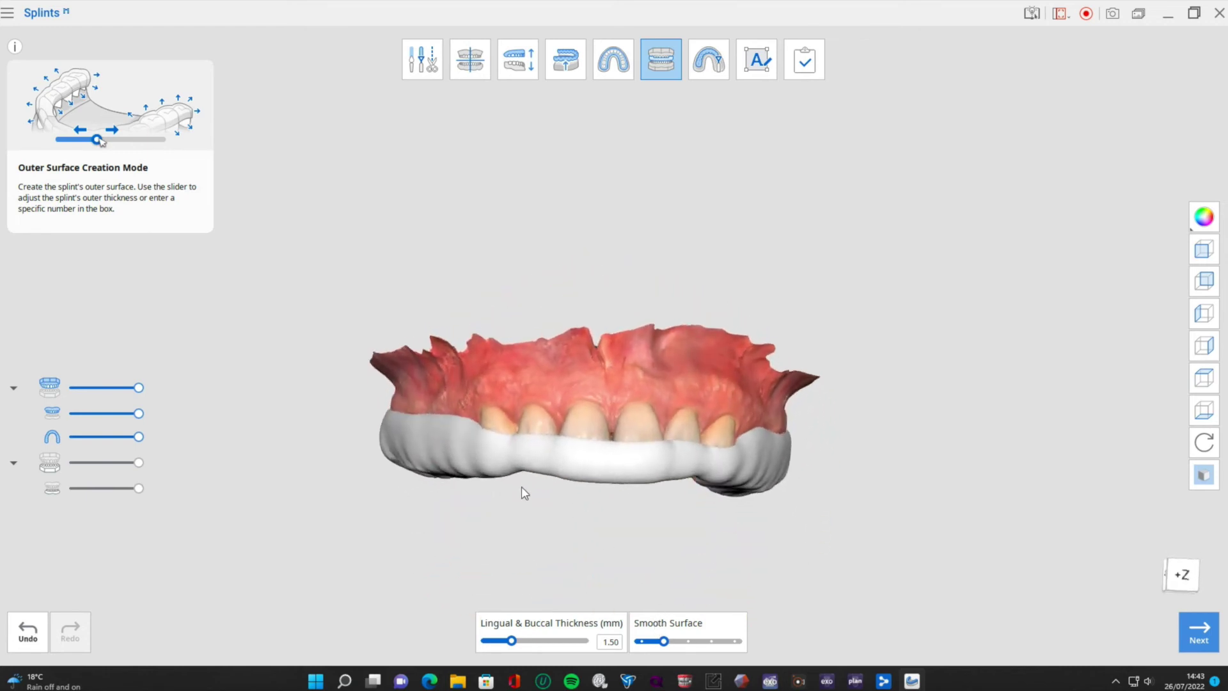
Step: Open Design Mode and add material with the Add brush to the splint's front surface near the canine
left_click(704, 60)
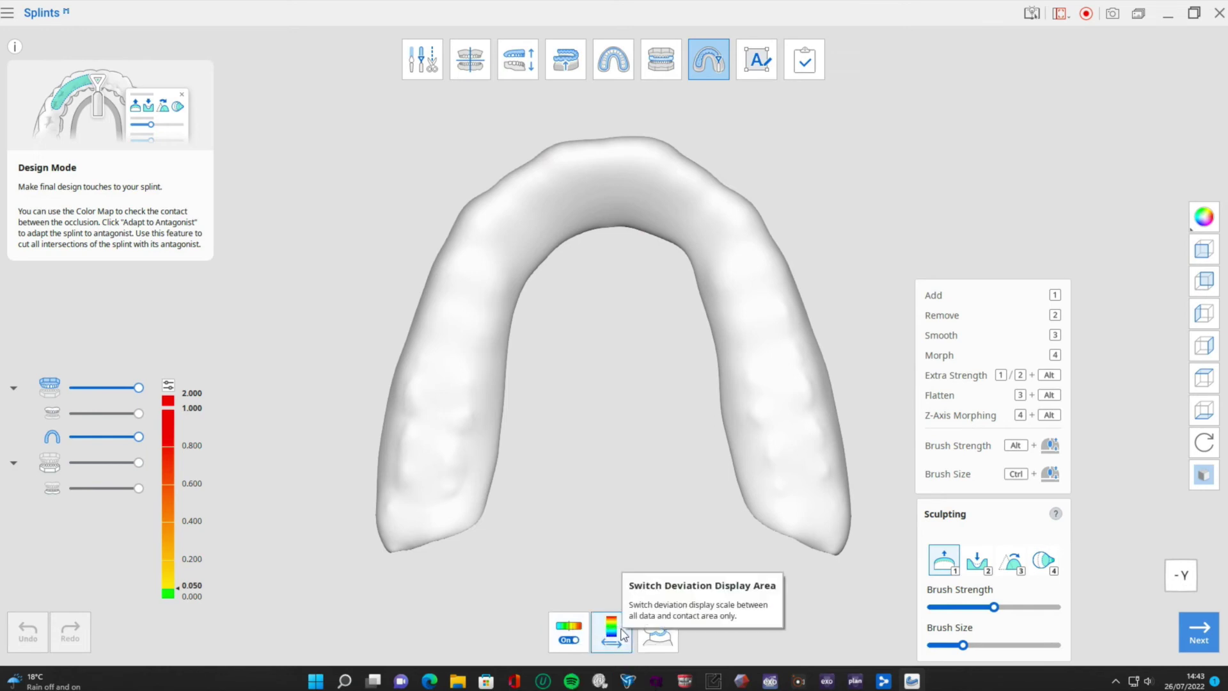
right_click_drag(620, 230, 625, 537)
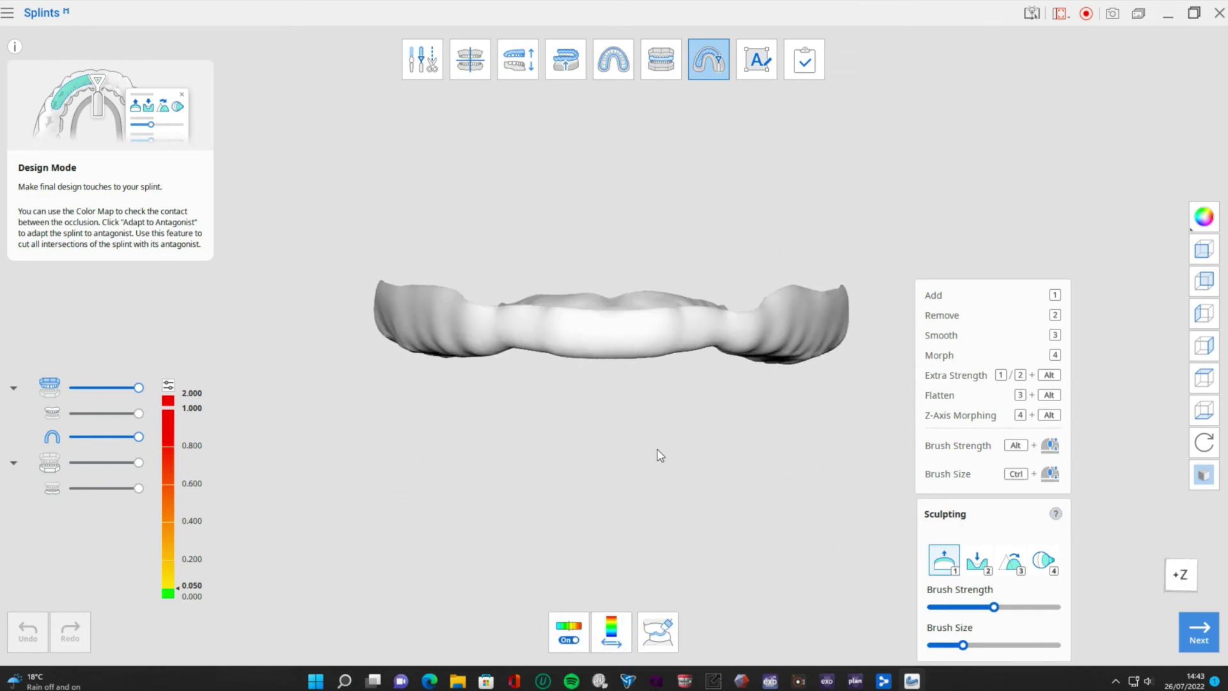
right_click_drag(659, 455, 547, 460)
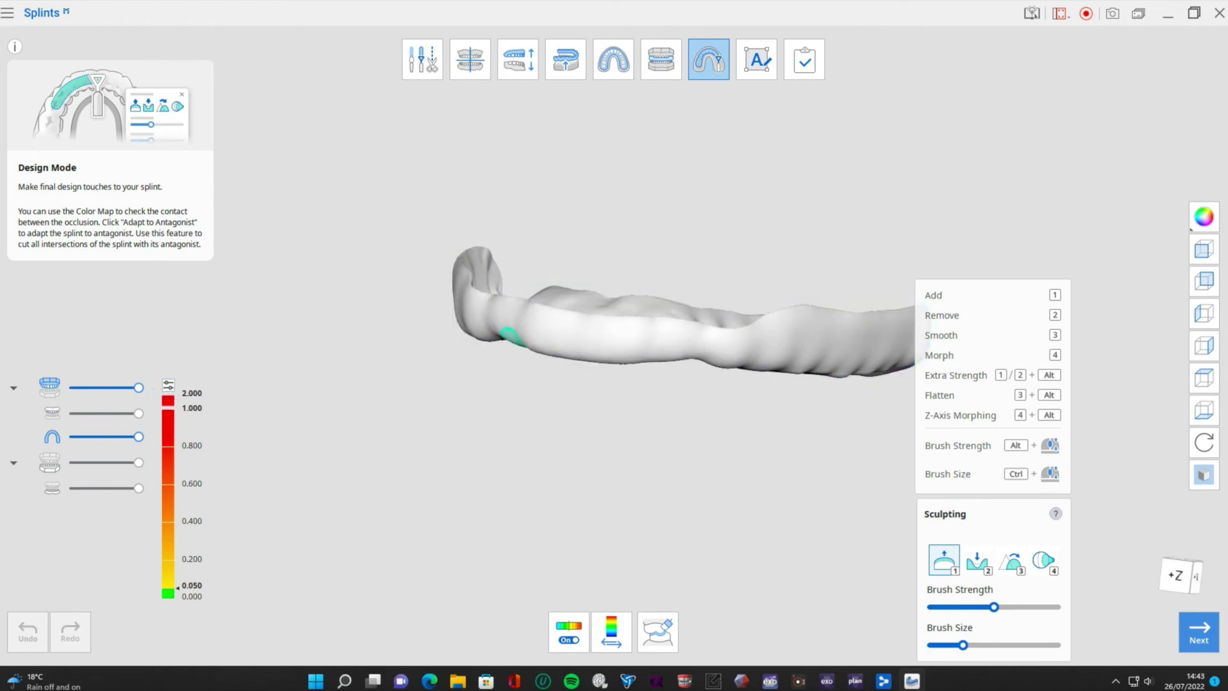
left_click(504, 334)
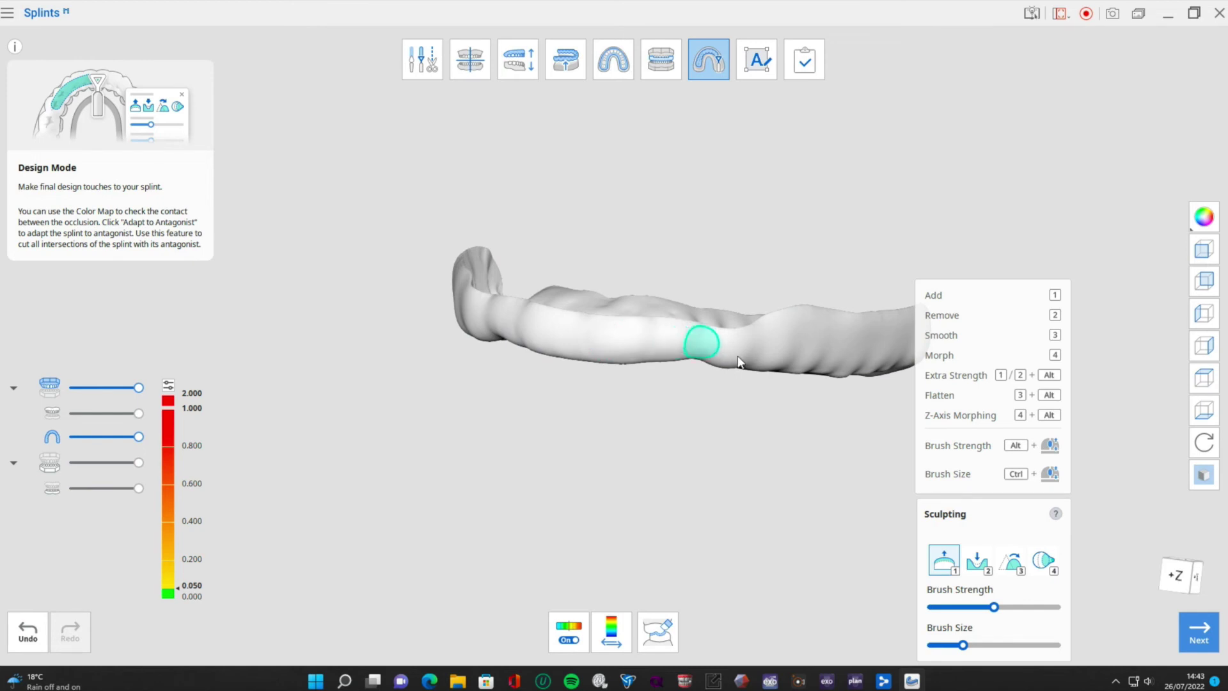
right_click_drag(679, 385, 913, 327)
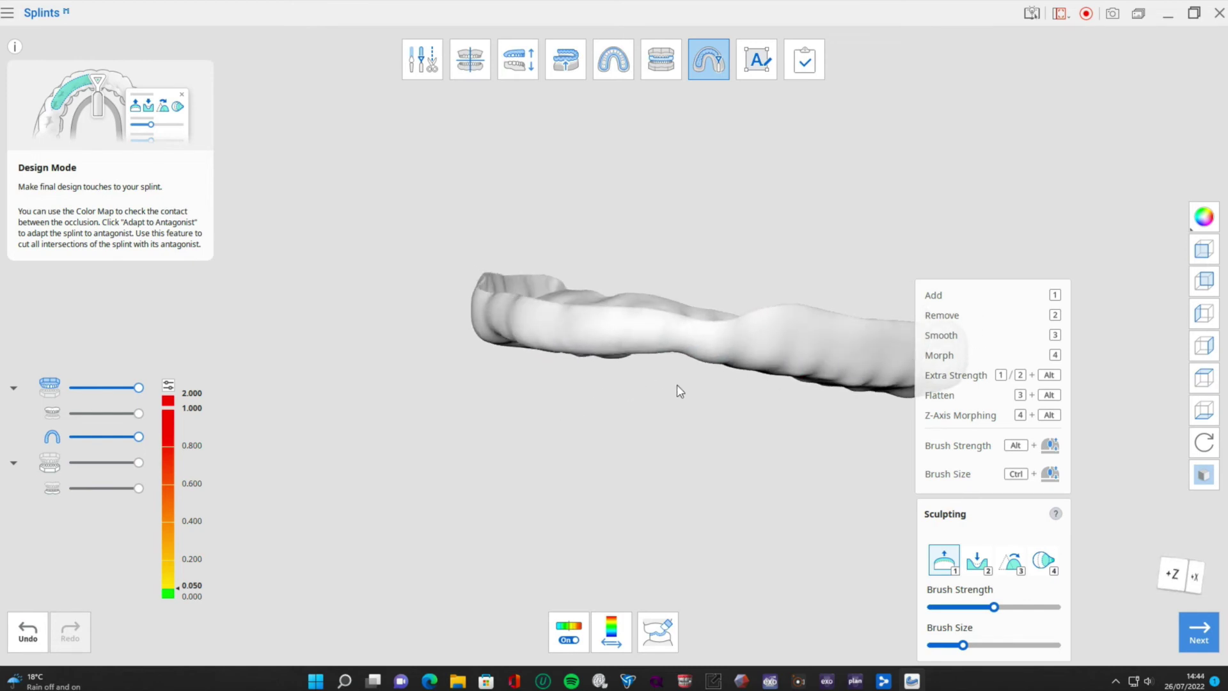
right_click_drag(609, 392, 920, 256)
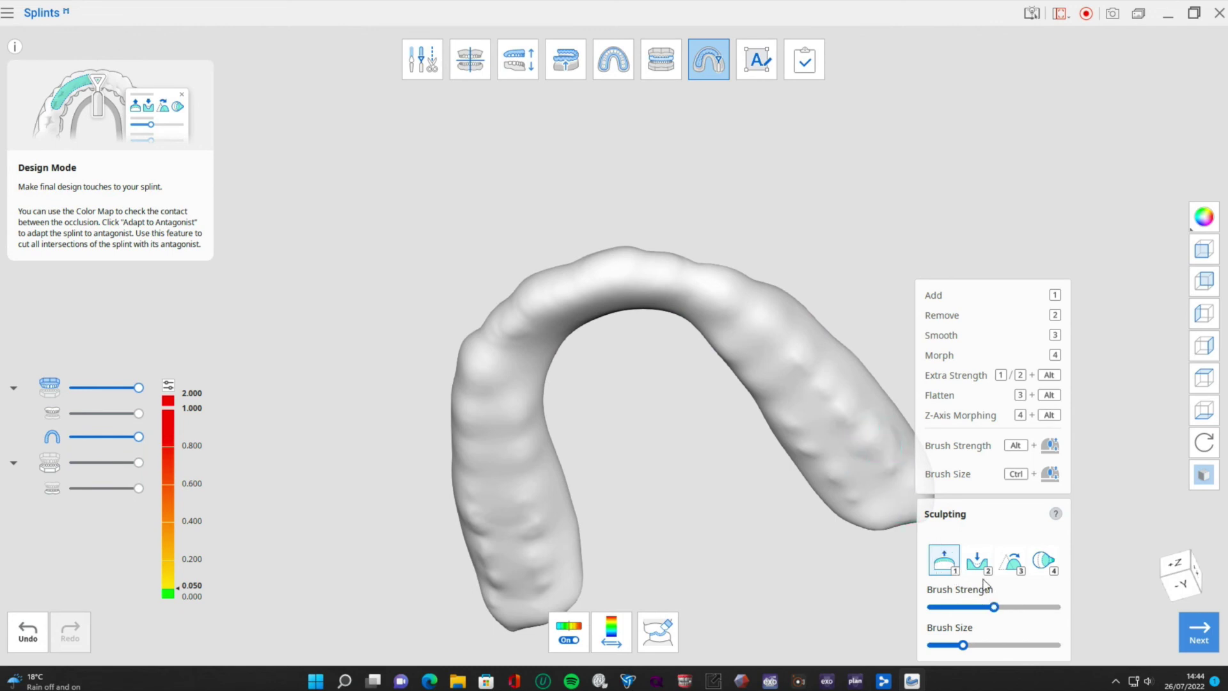
Step: Switch the sculpting tool to Remove and then to Smooth, for work on the splint's occlusal surface
left_click(977, 560)
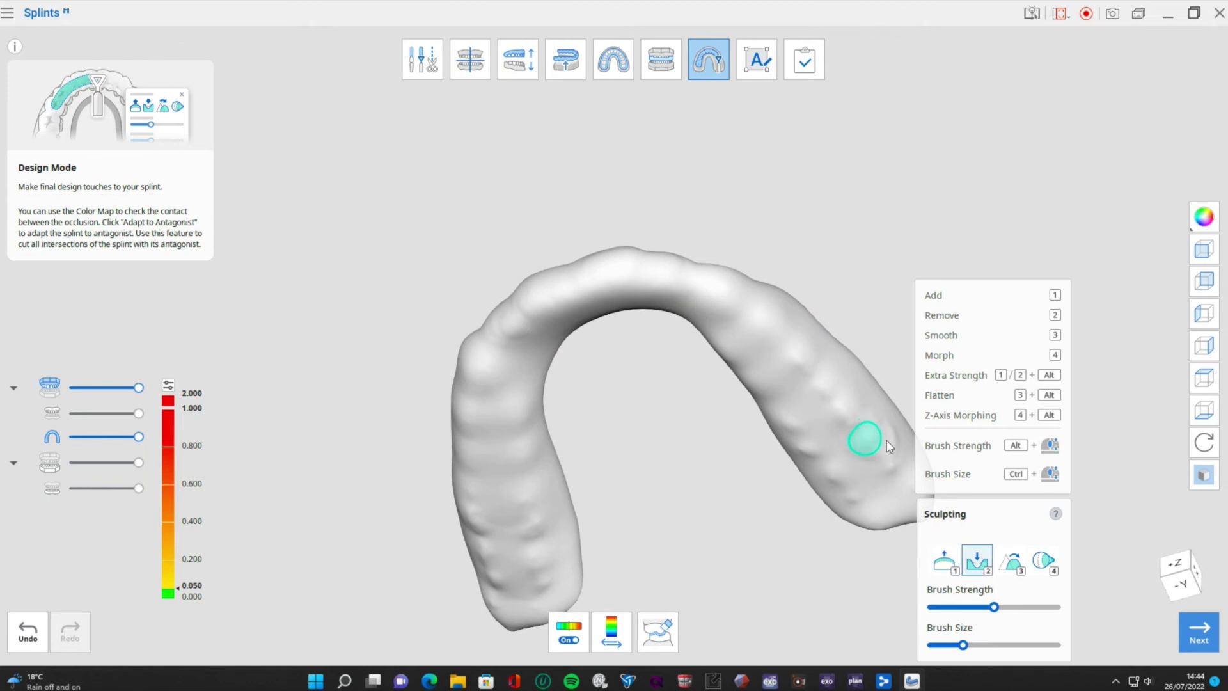
left_click(1011, 561)
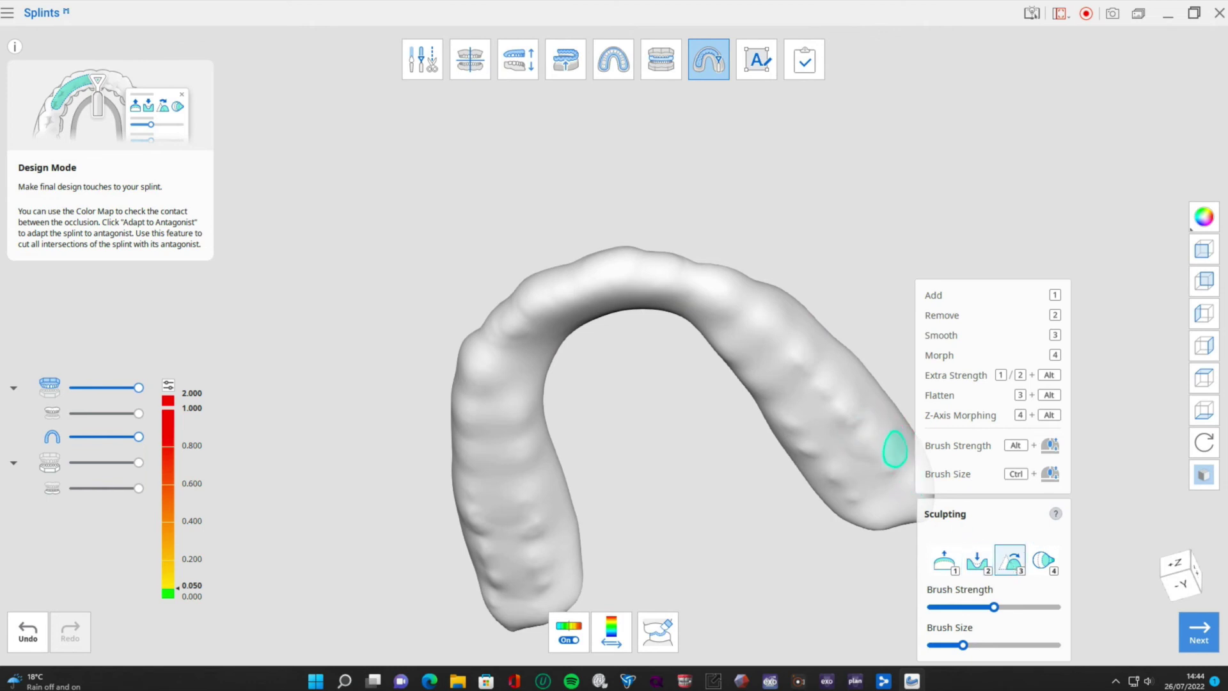
right_click_drag(449, 211, 546, 185)
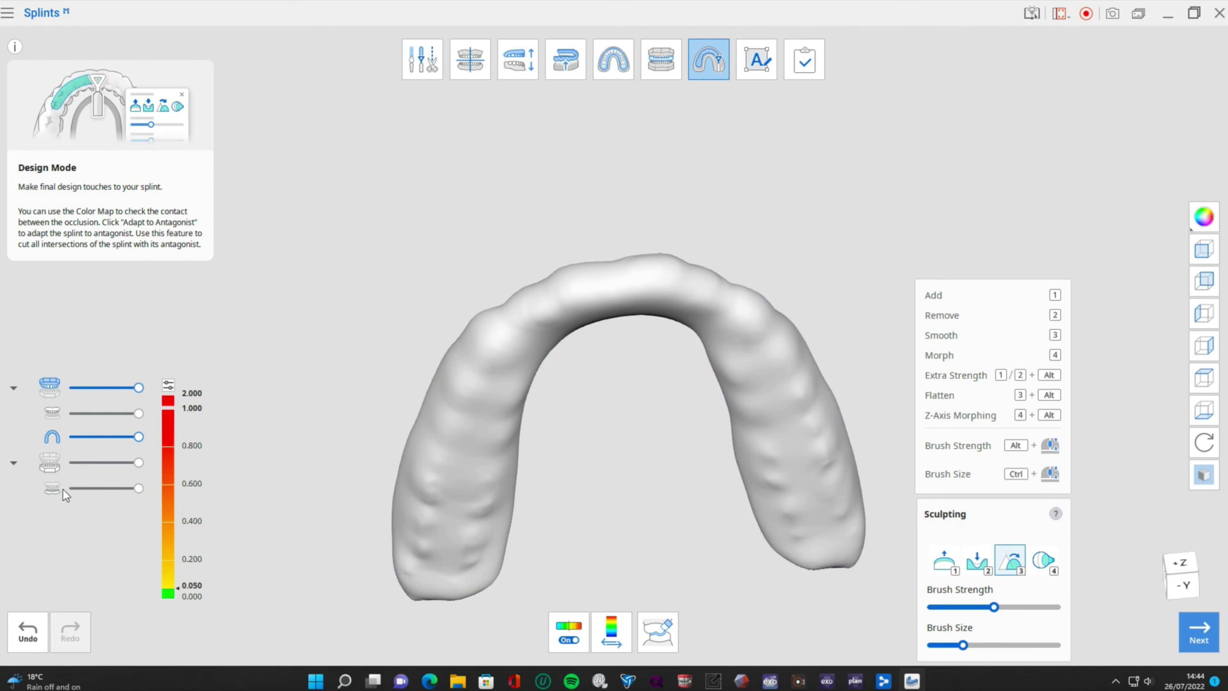
Step: Show the upper and lower arch scans together with the splint and view the bite from the front
left_click(53, 415)
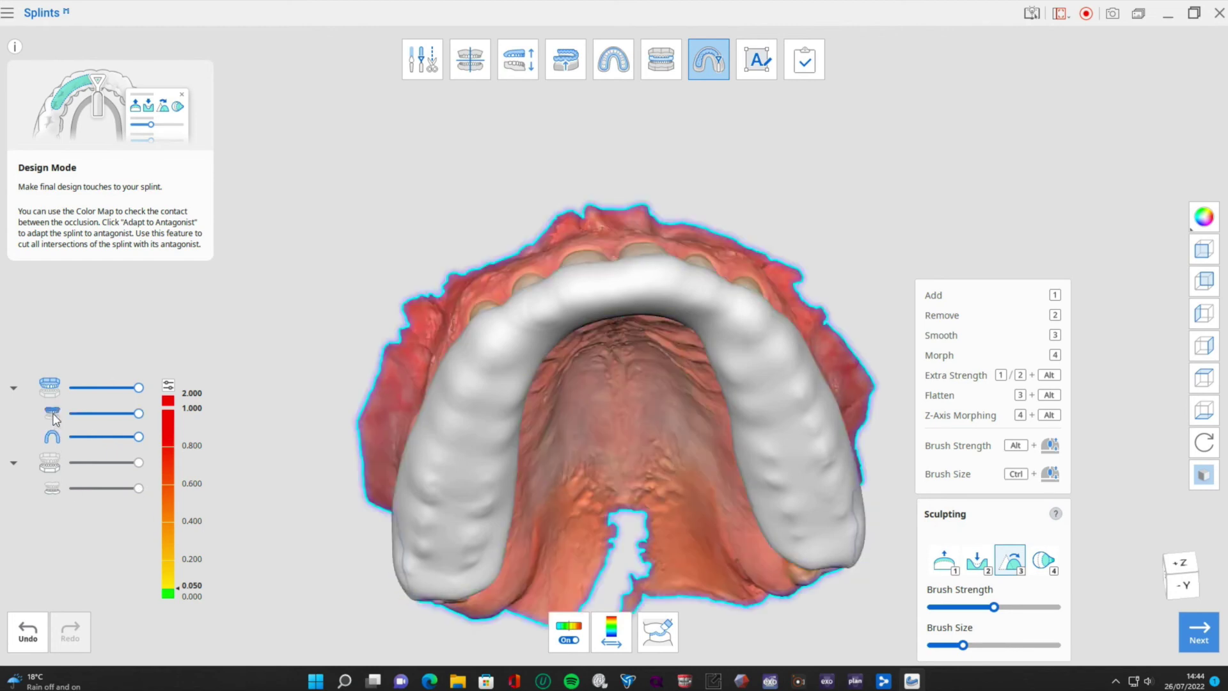
left_click(50, 462)
right_click_drag(566, 447, 367, 432)
right_click_drag(639, 455, 746, 412)
right_click_drag(301, 271, 471, 234)
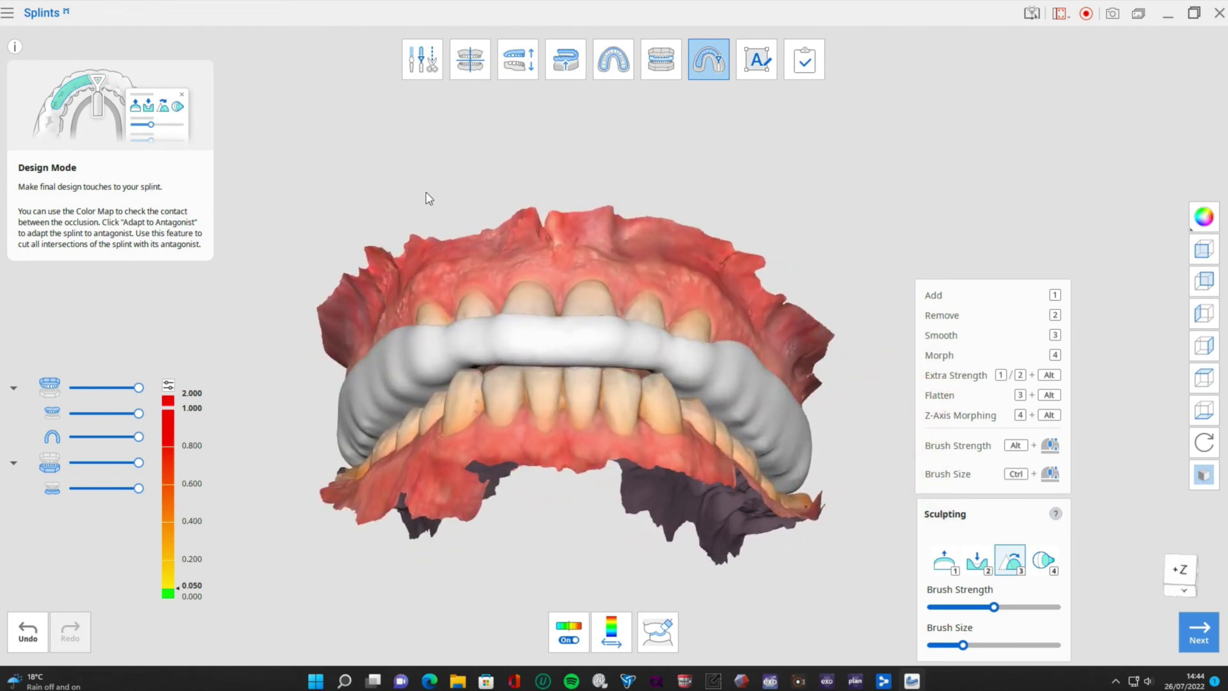
Step: Inspect the splint's fit against the lower arch from the occlusal side and from both lateral sides
right_click_drag(608, 408, 388, 372)
right_click_drag(752, 462, 818, 210)
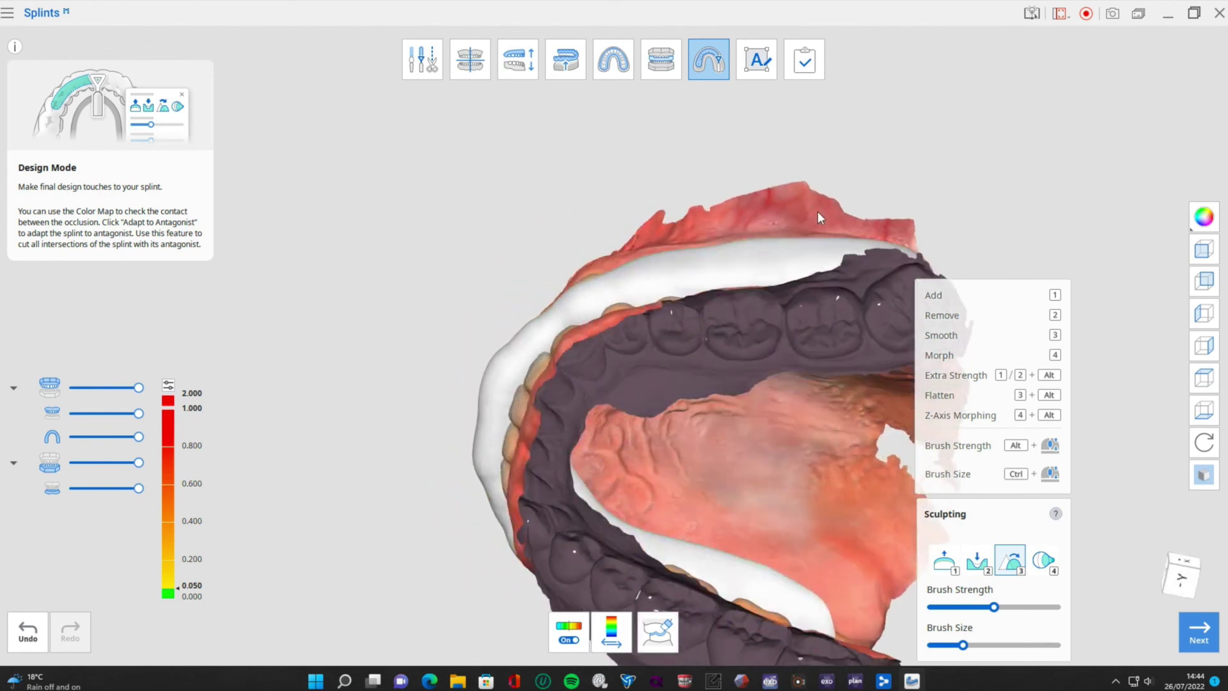
right_click_drag(751, 393, 900, 256)
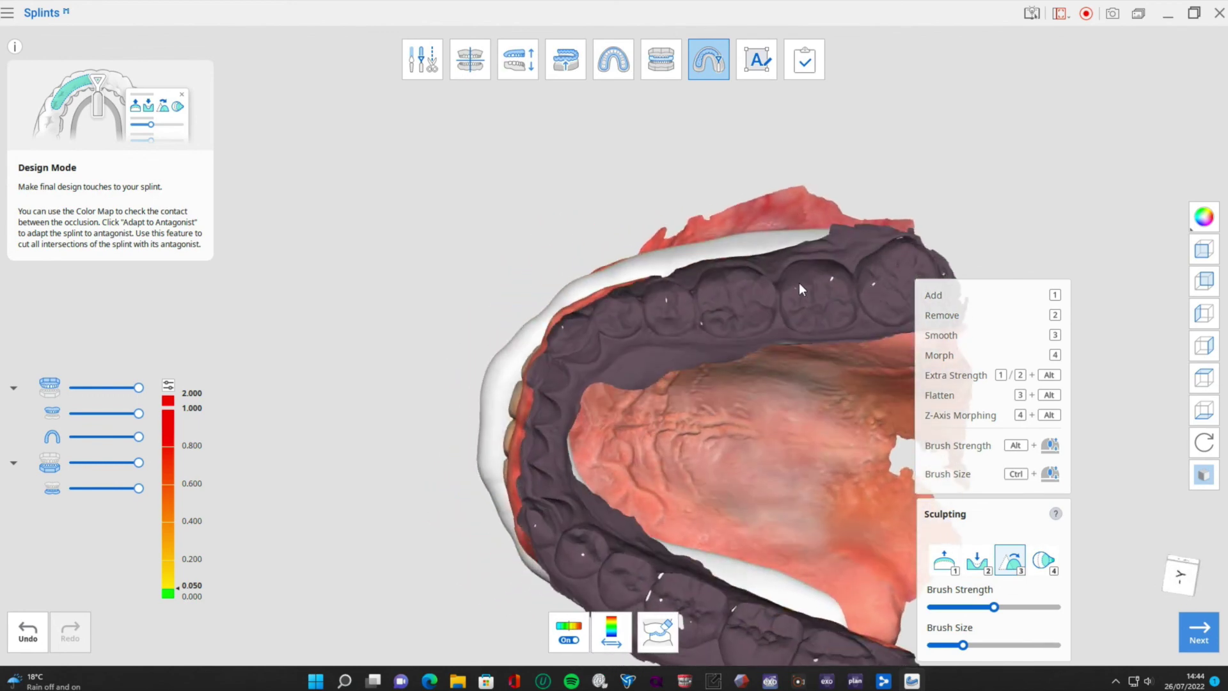
right_click_drag(700, 428, 793, 447)
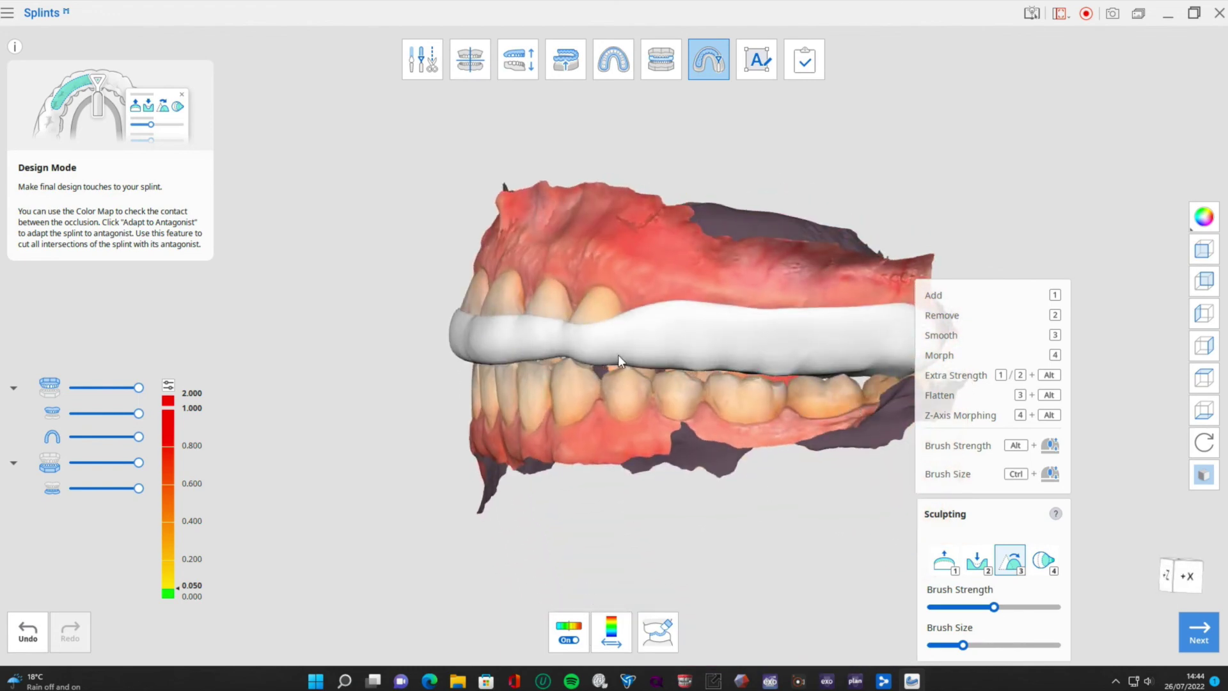
right_click_drag(410, 409, 961, 407)
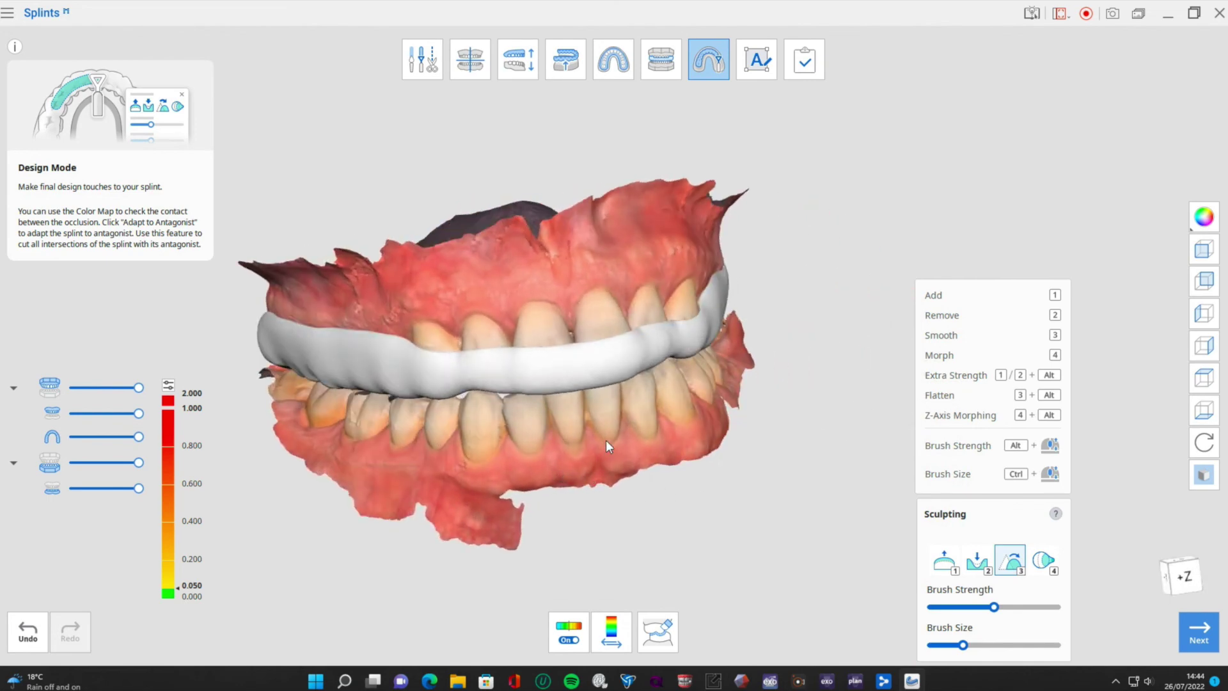
right_click_drag(590, 446, 643, 427)
right_click_drag(730, 419, 727, 417)
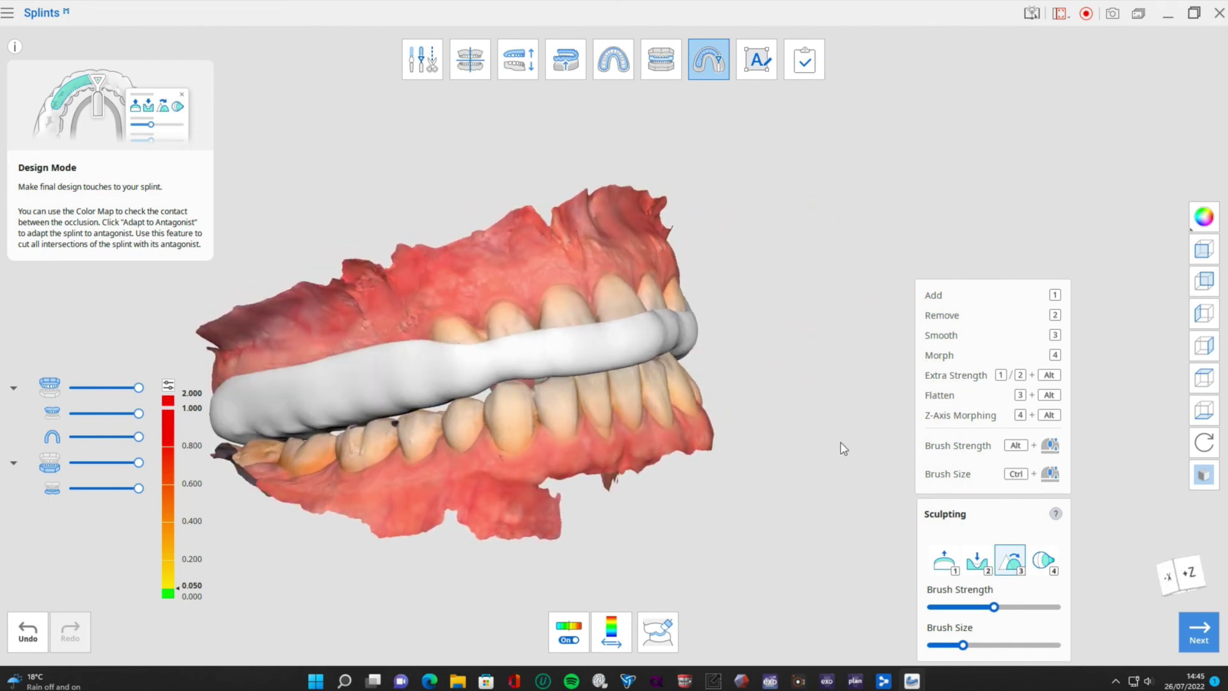
Step: Enter Labeling Mode, shorten the label text to just the patient's full name, and delete the label from the splint
left_click(758, 58)
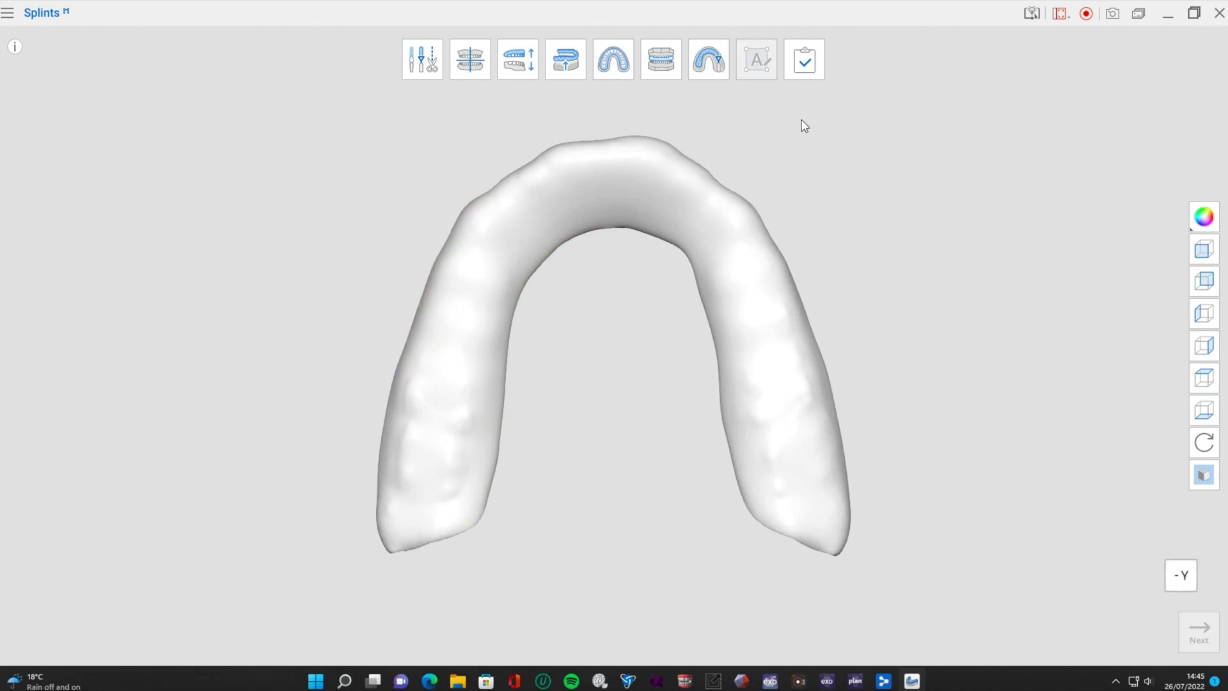
right_click_drag(595, 139, 587, 266)
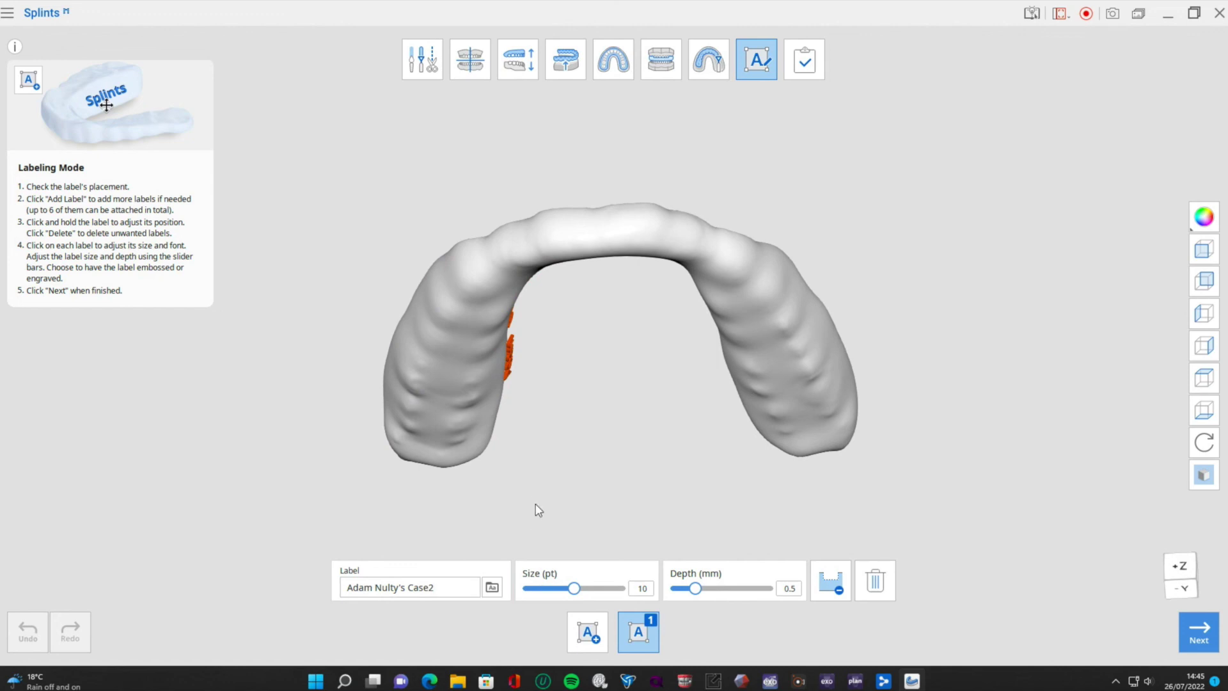
key("BackSpace")
key("BackSpace")
key("BackSpace")
key("BackSpace")
key("BackSpace")
key("BackSpace")
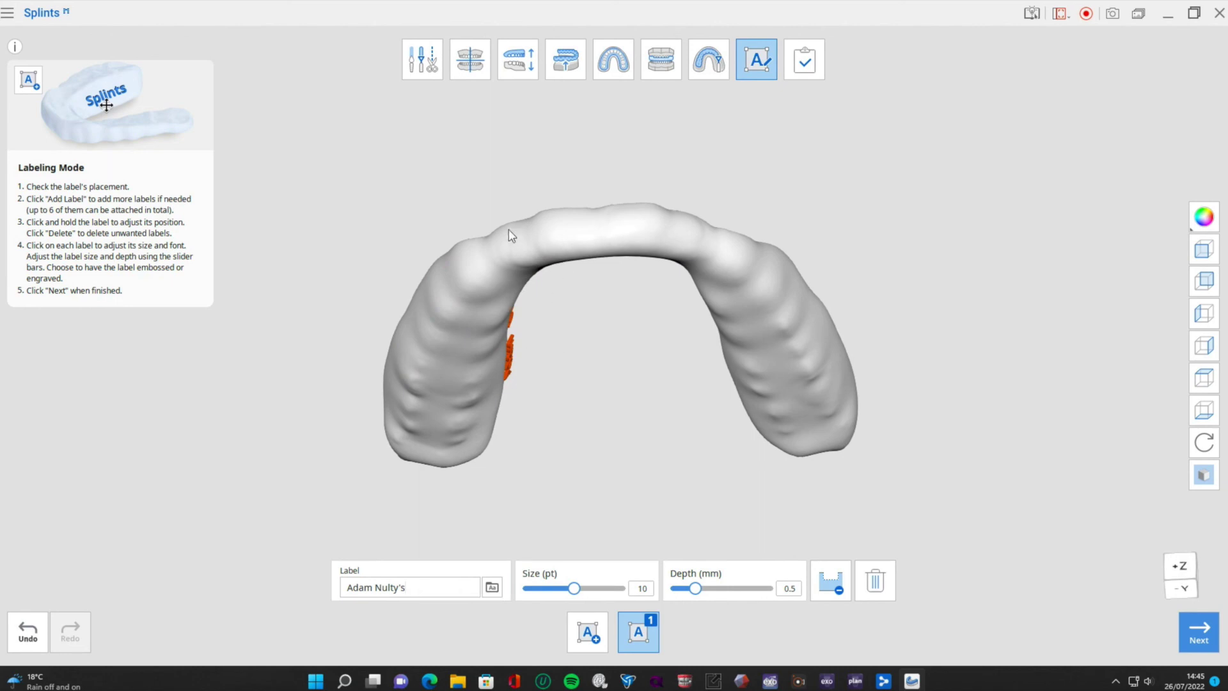
right_click_drag(509, 236, 512, 247)
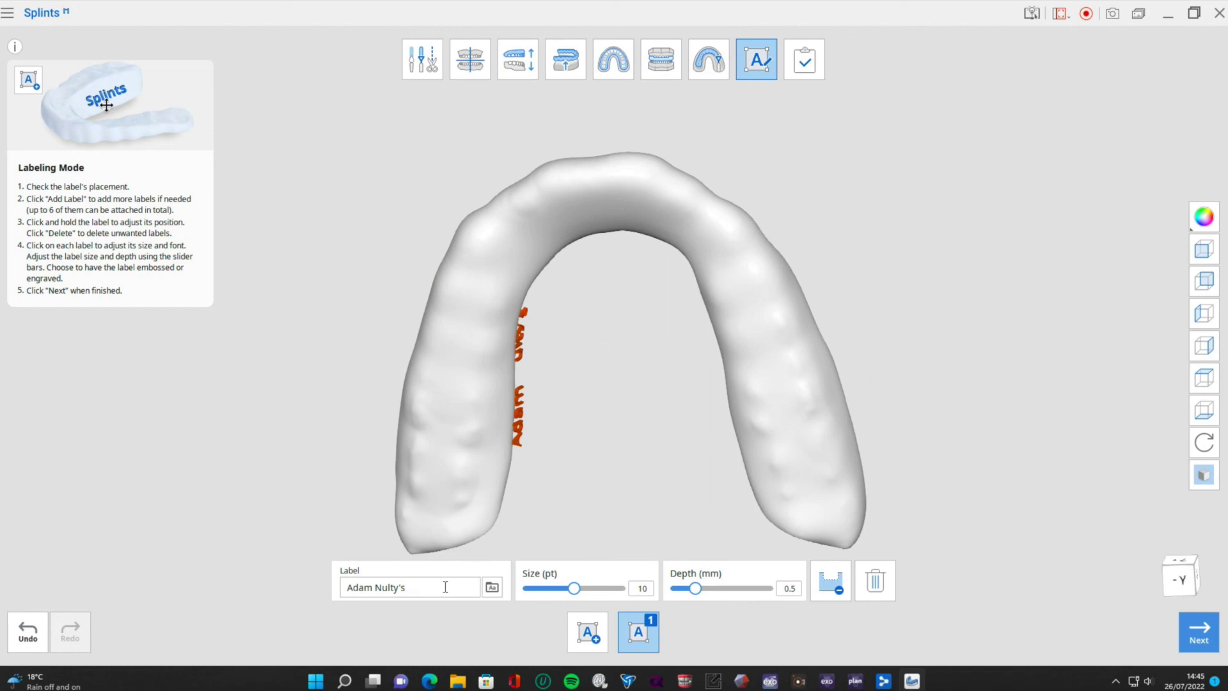
key("BackSpace")
right_click_drag(552, 439, 493, 290)
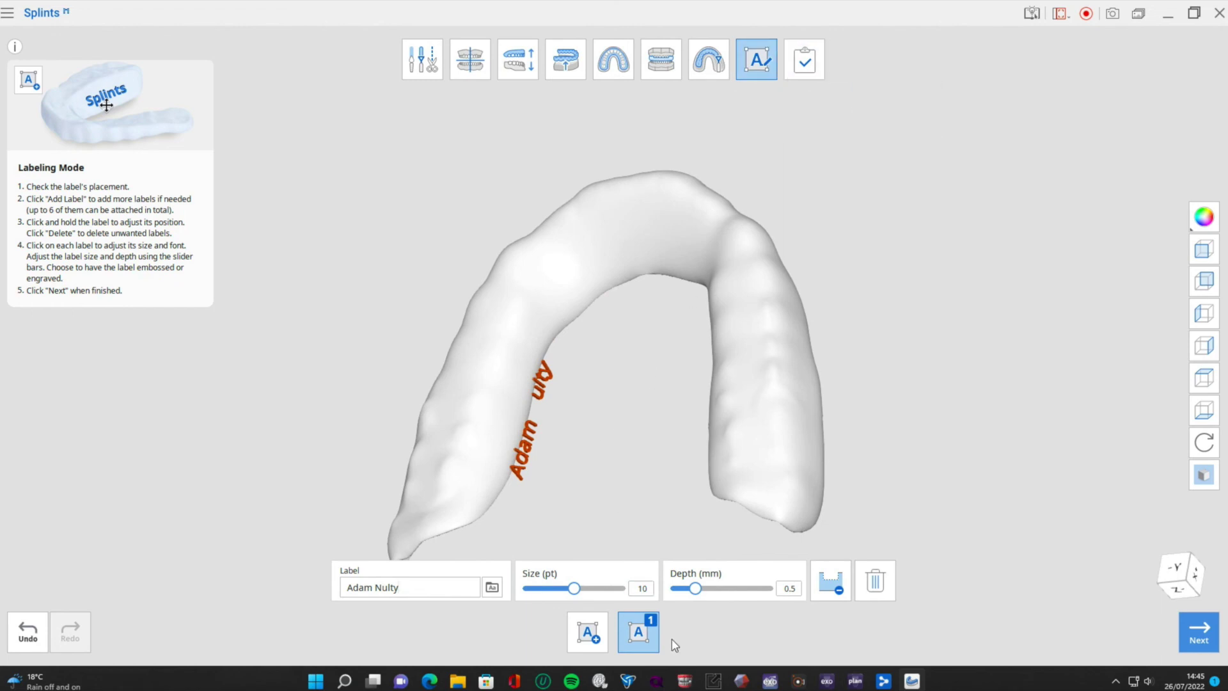
left_click(876, 583)
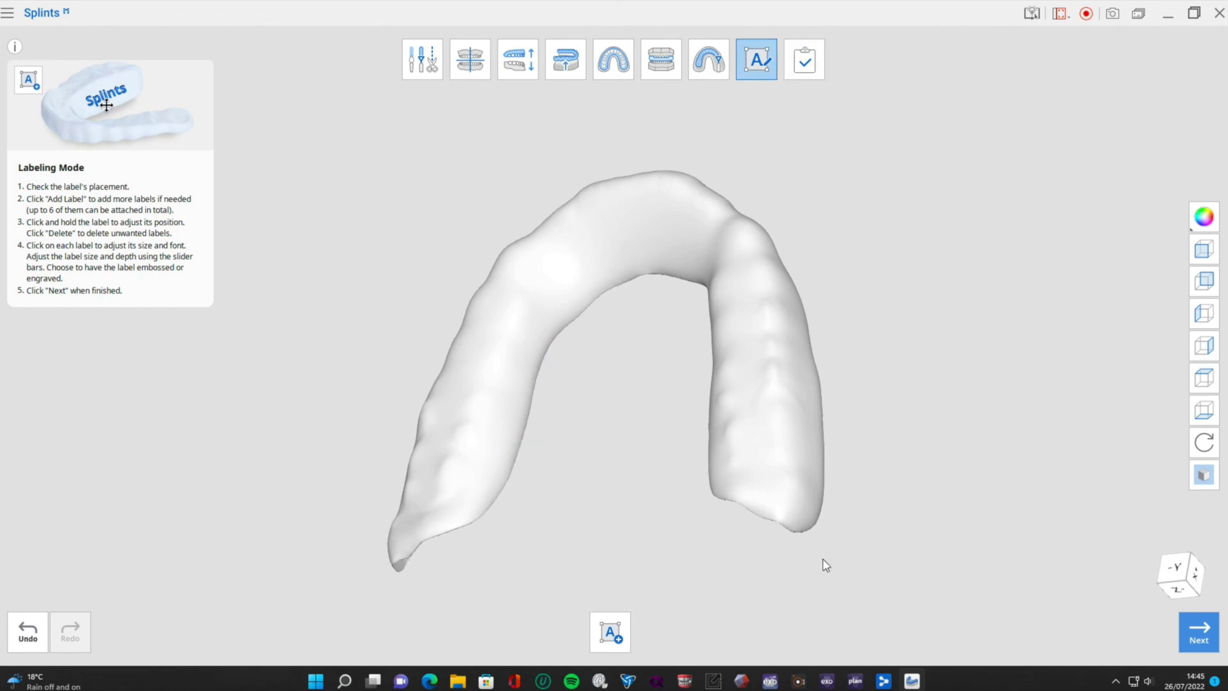
Step: Enter Overview Mode and save the project, declining the first offer to replace the existing project file
left_click(803, 68)
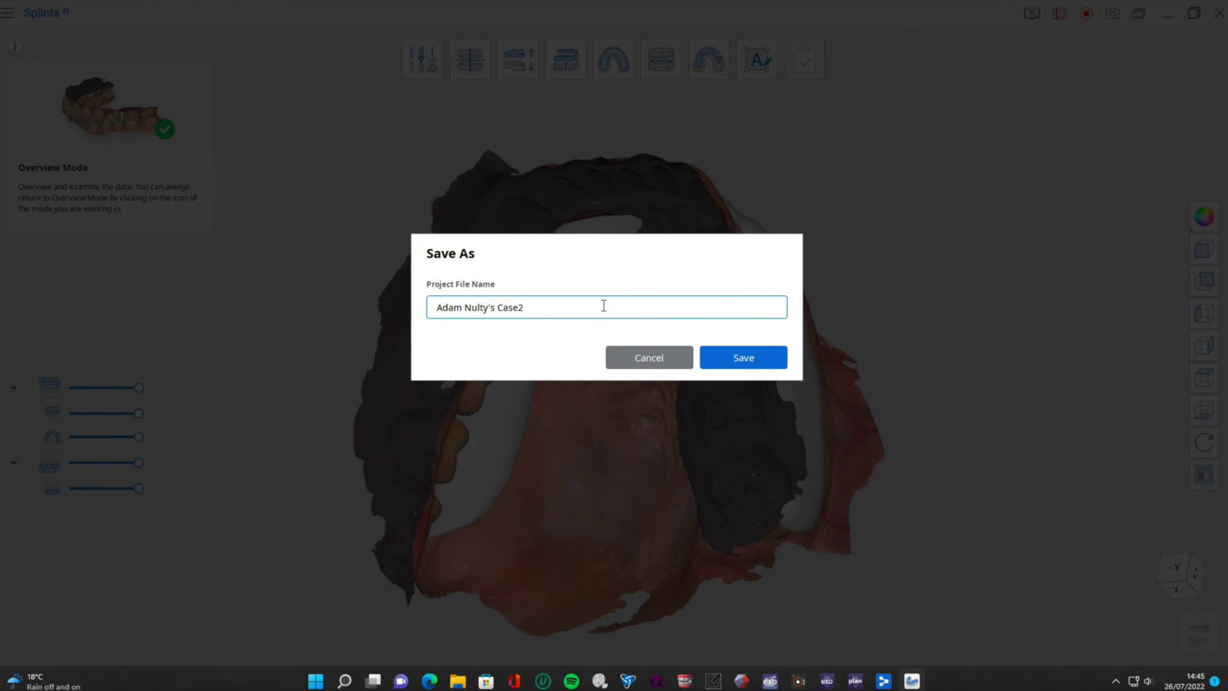
left_click(757, 358)
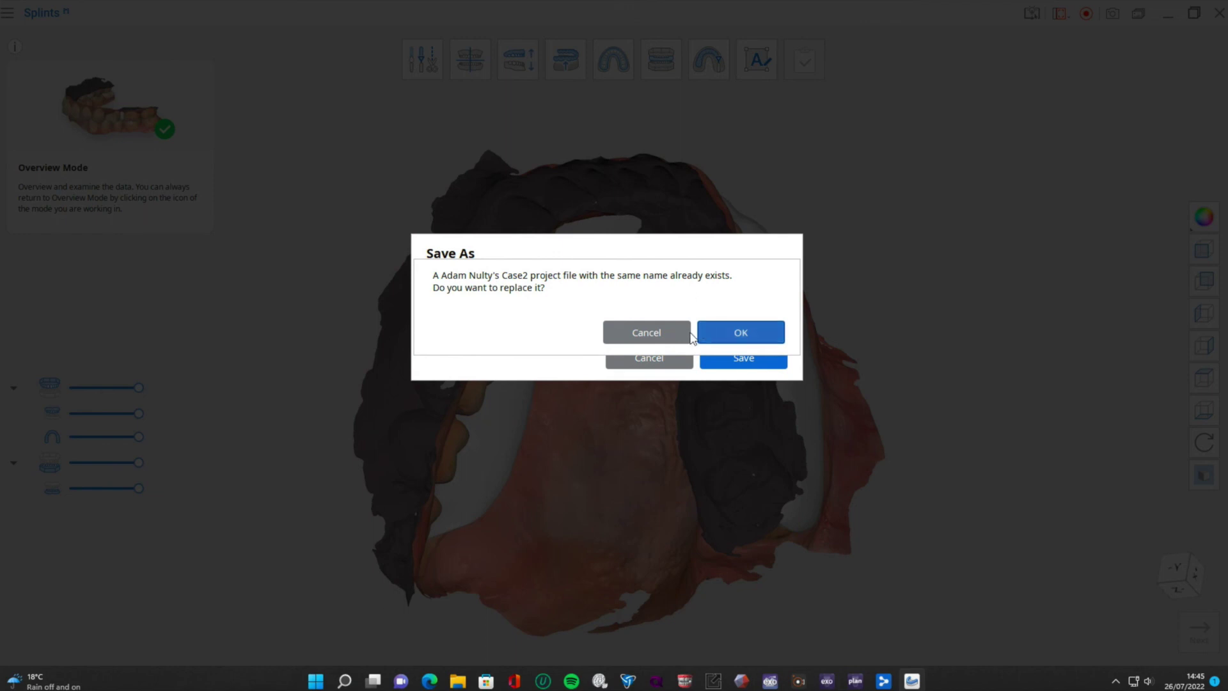
left_click(640, 334)
left_click(578, 304)
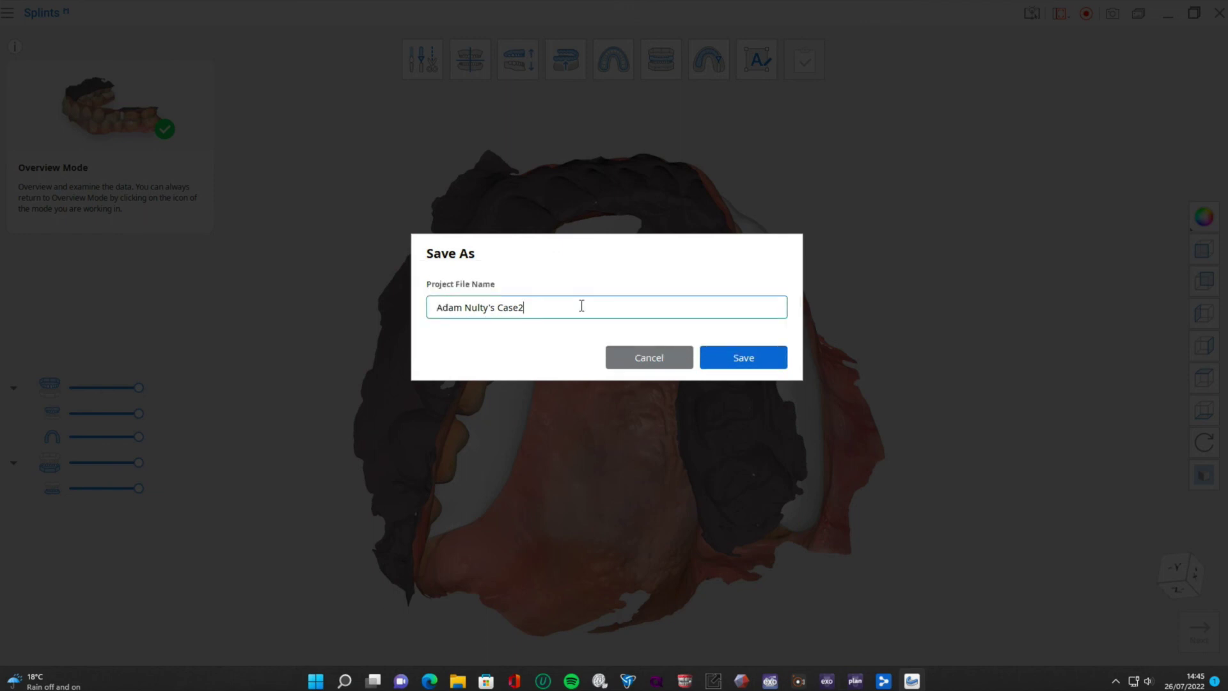
left_click(730, 358)
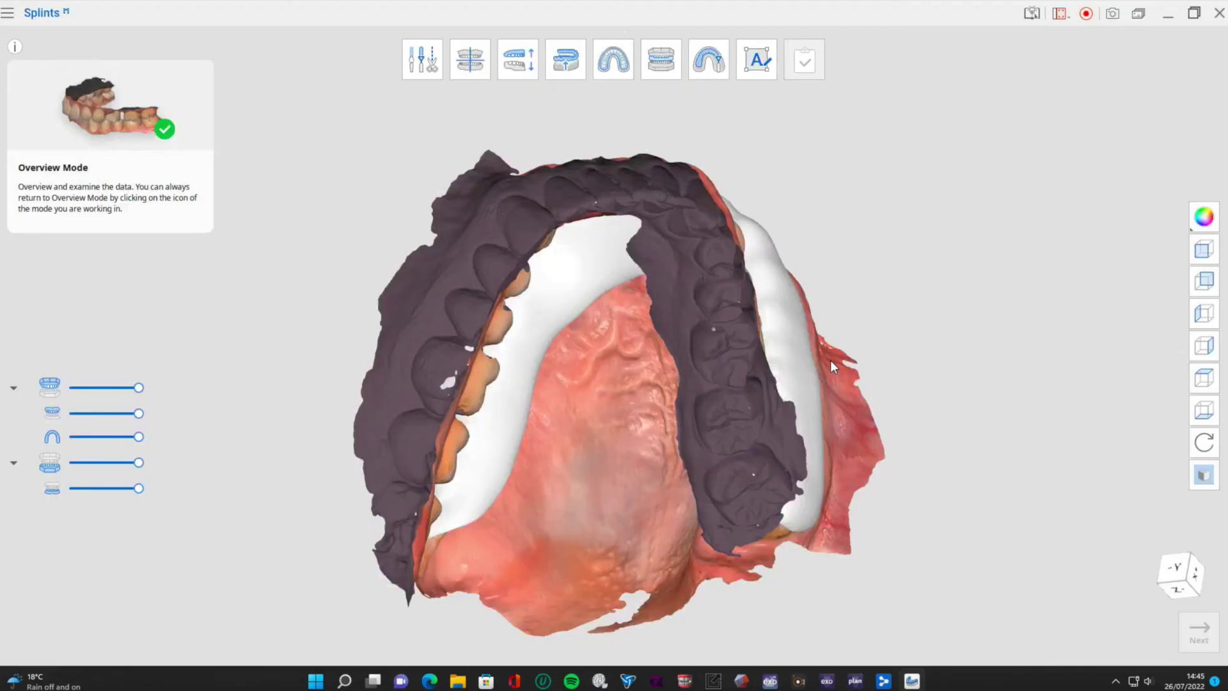